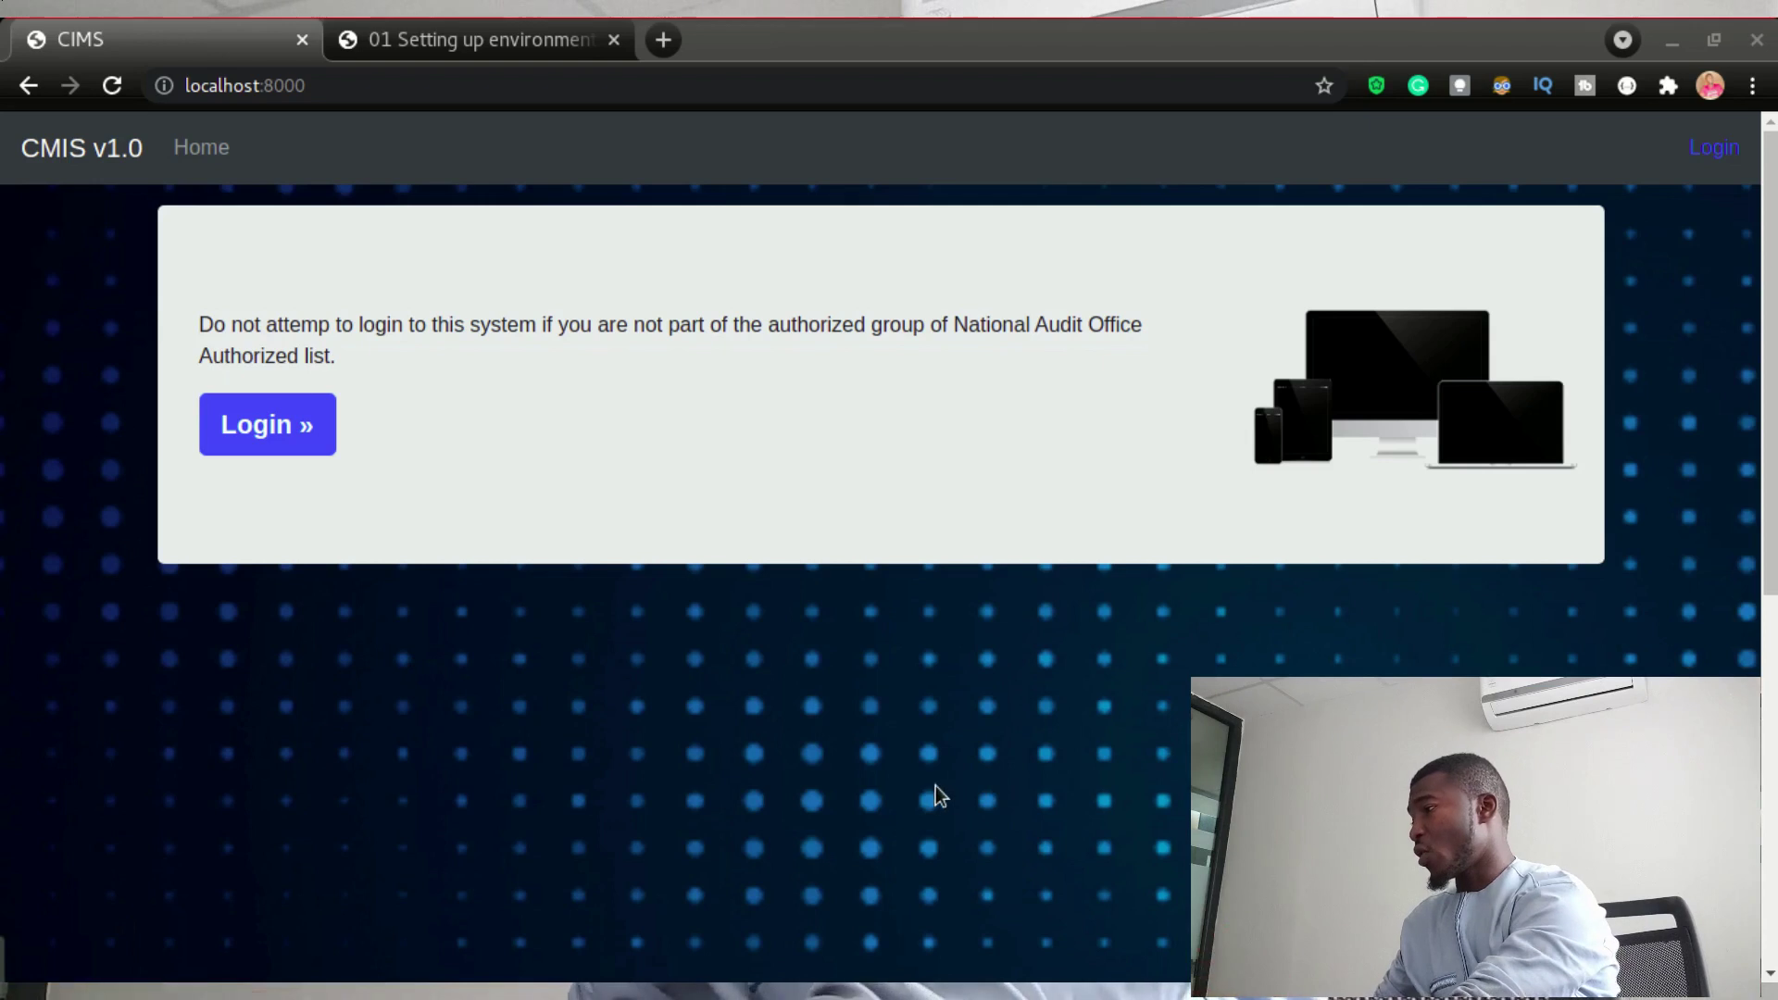
# - Log in to CMIS v1.0 with the demo user's username and password
pyautogui.click(305, 424)
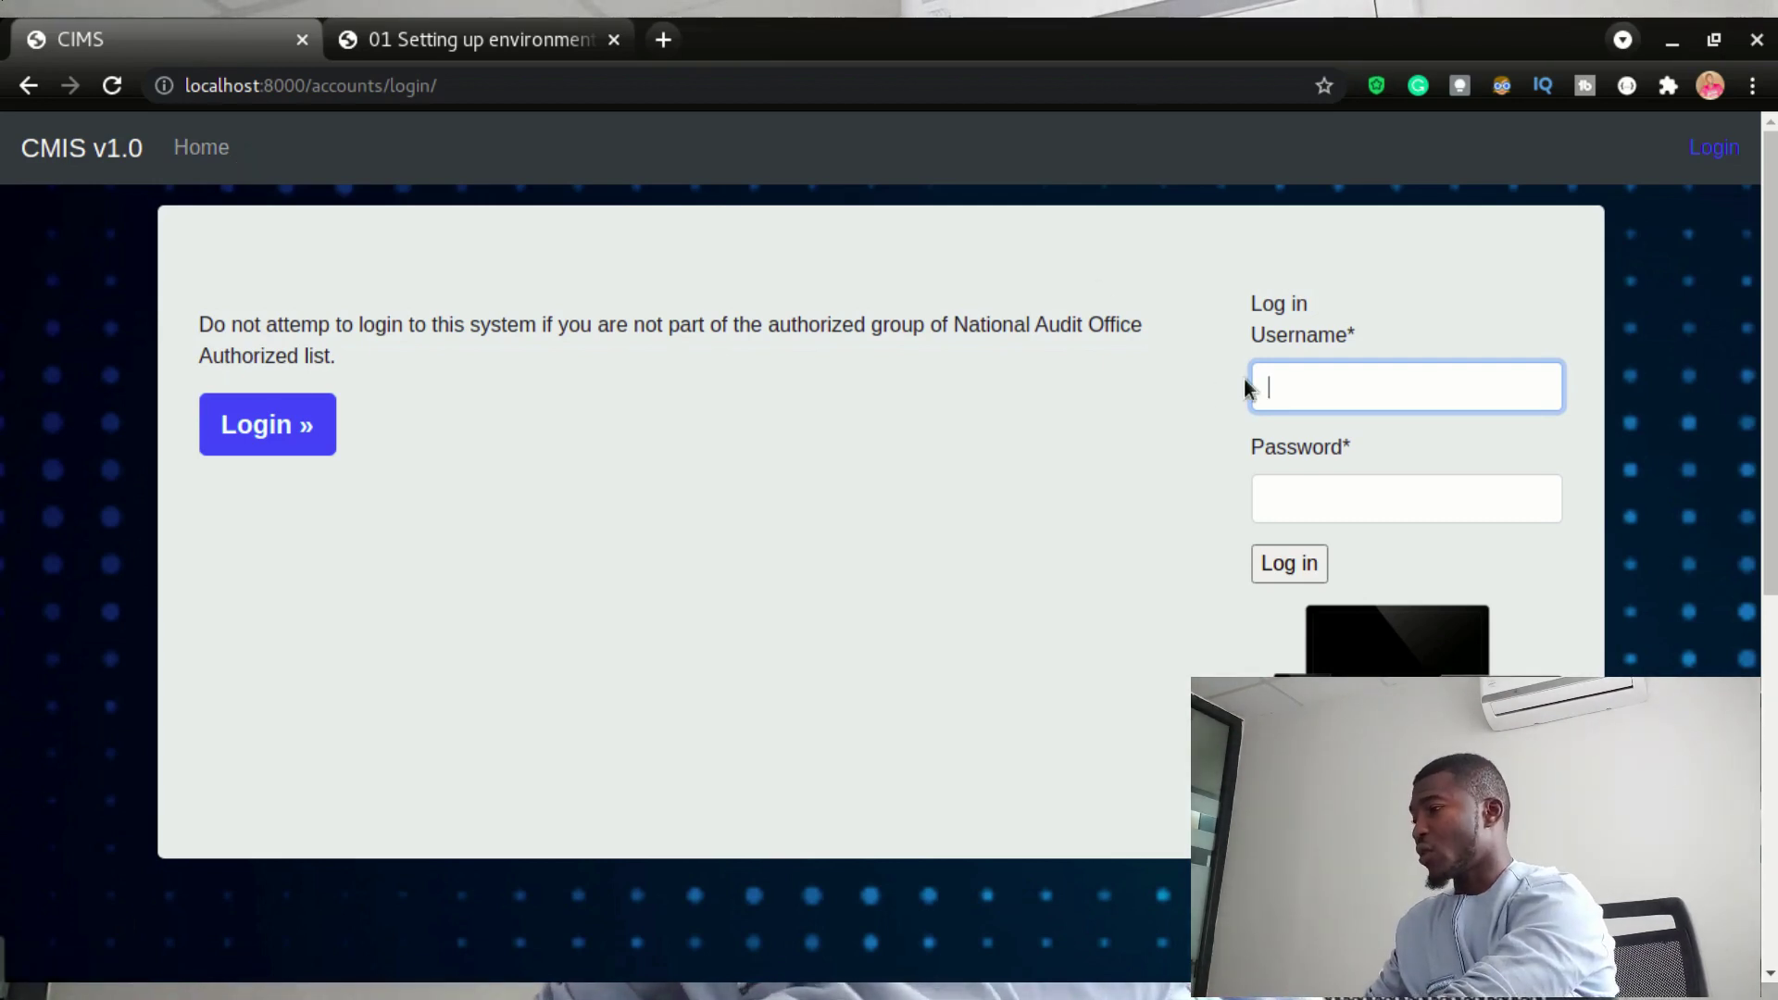
pyautogui.write('arbadjie')
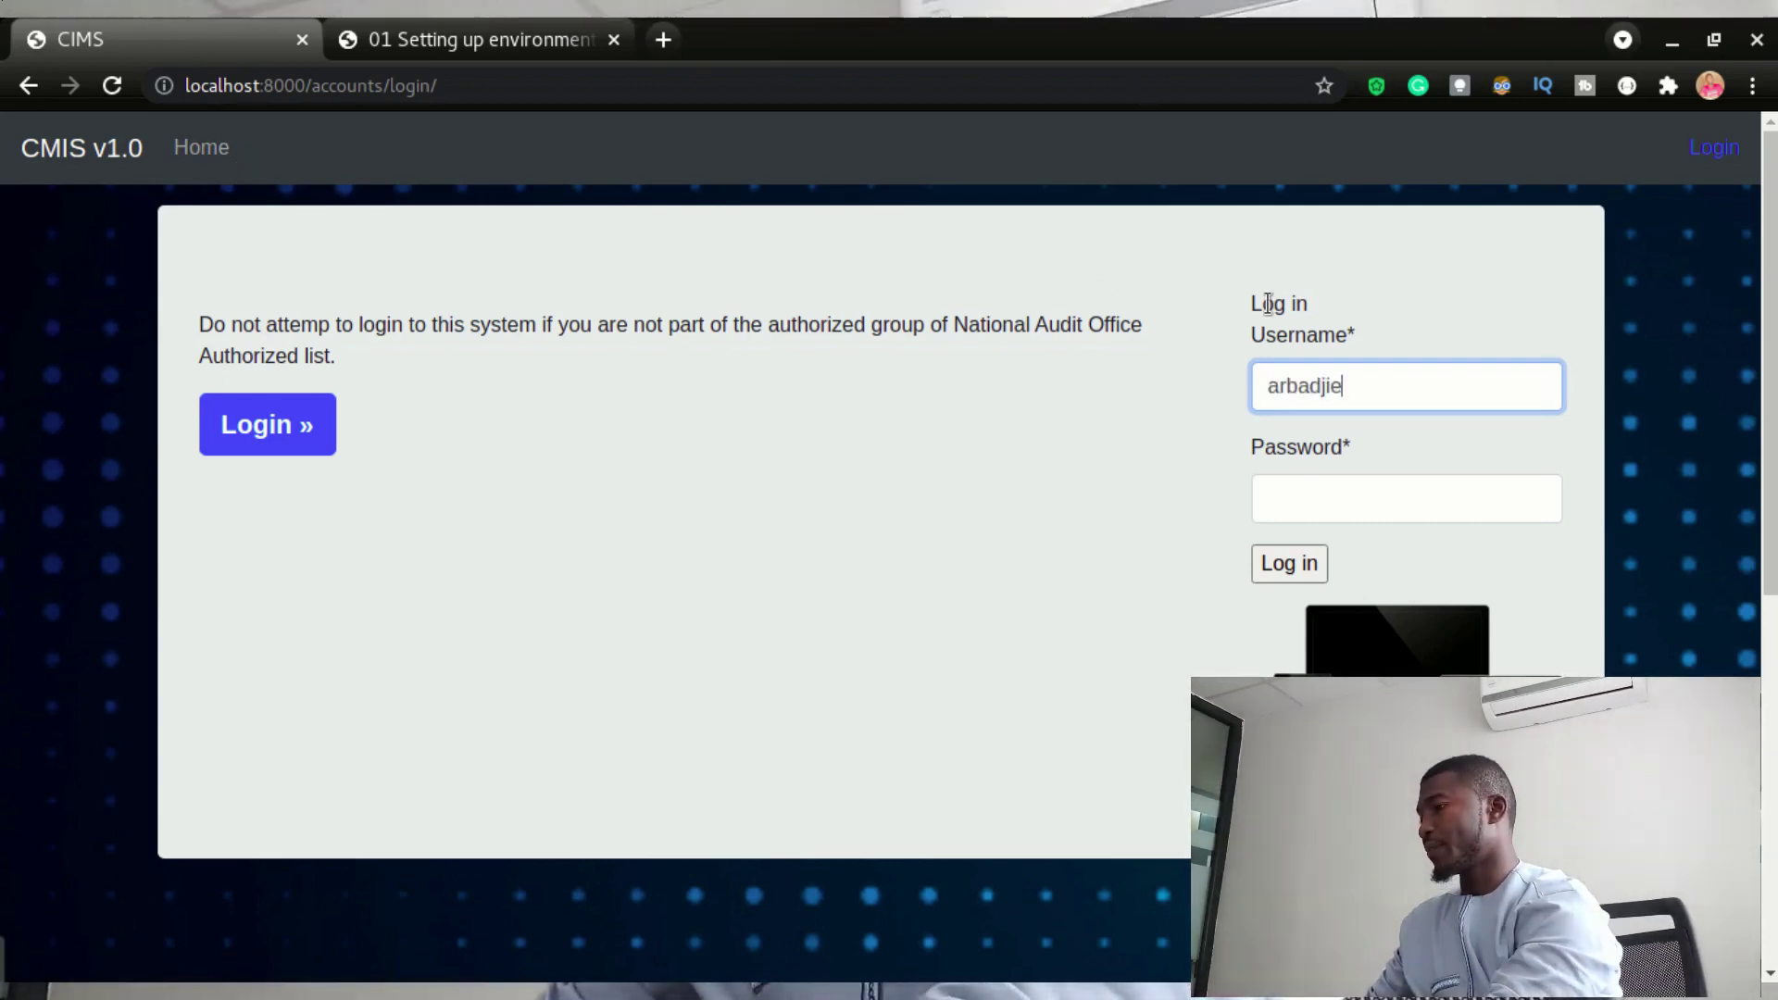
pyautogui.press('Tab')
pyautogui.write('*****')
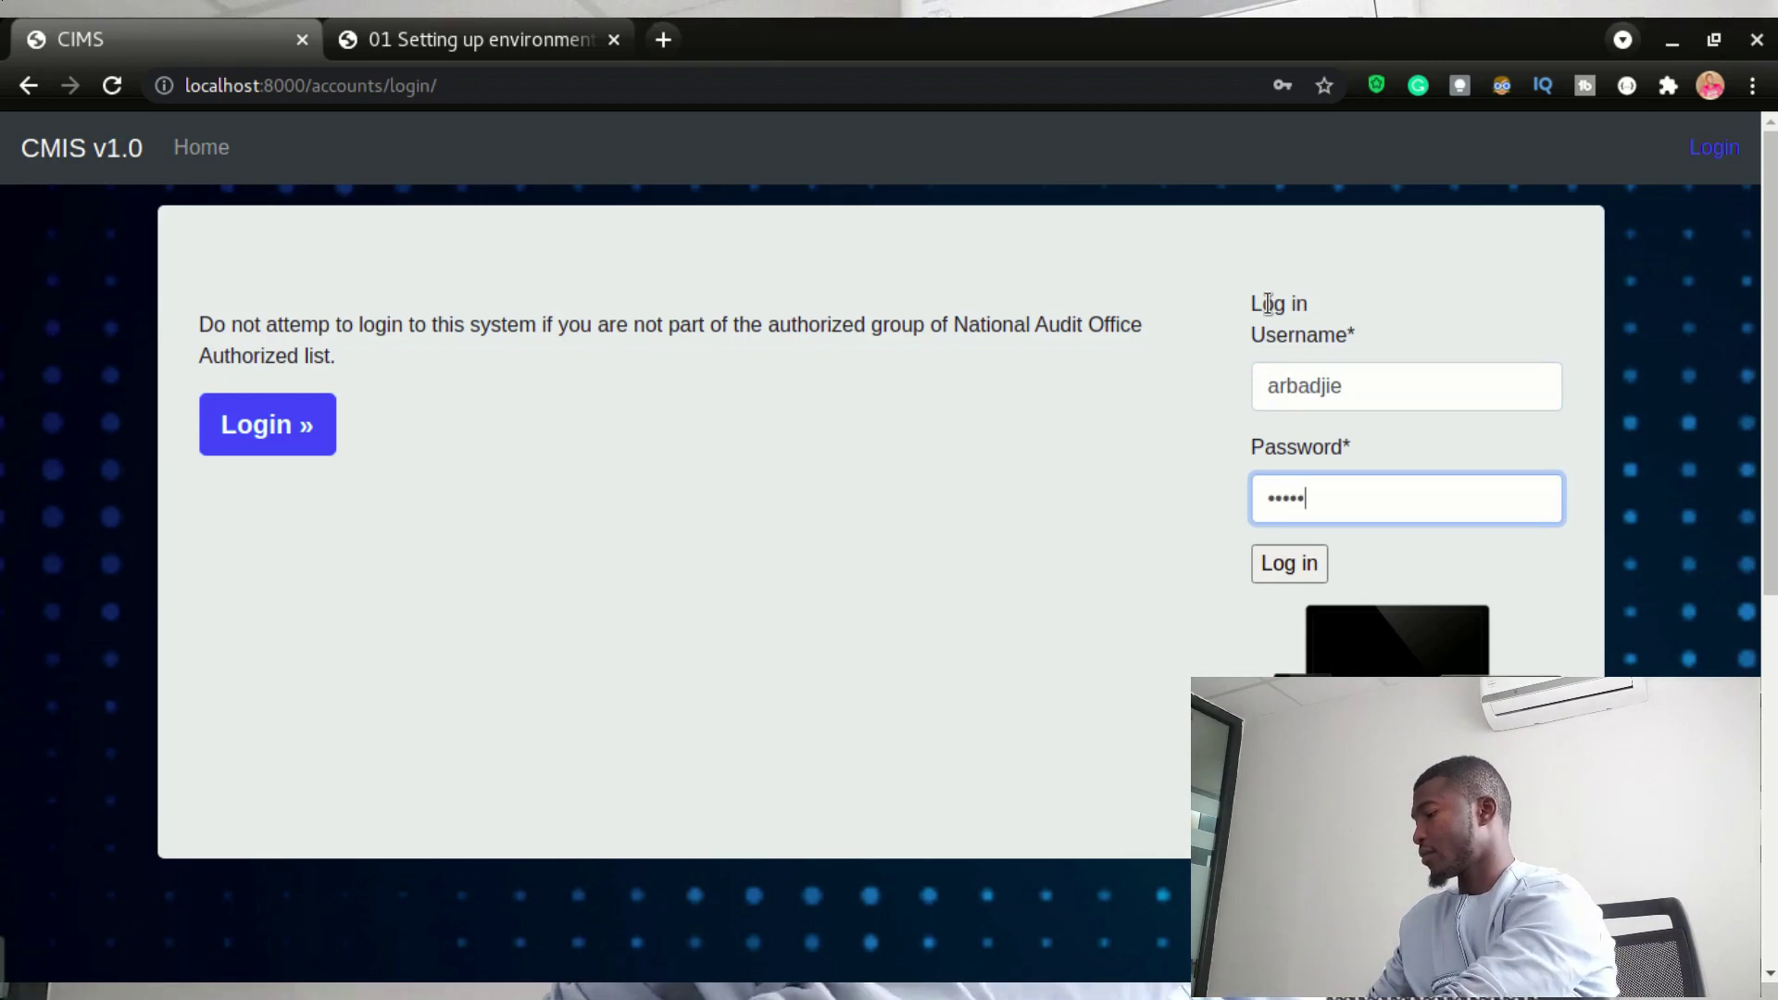
pyautogui.write('*****')
pyautogui.press('Return')
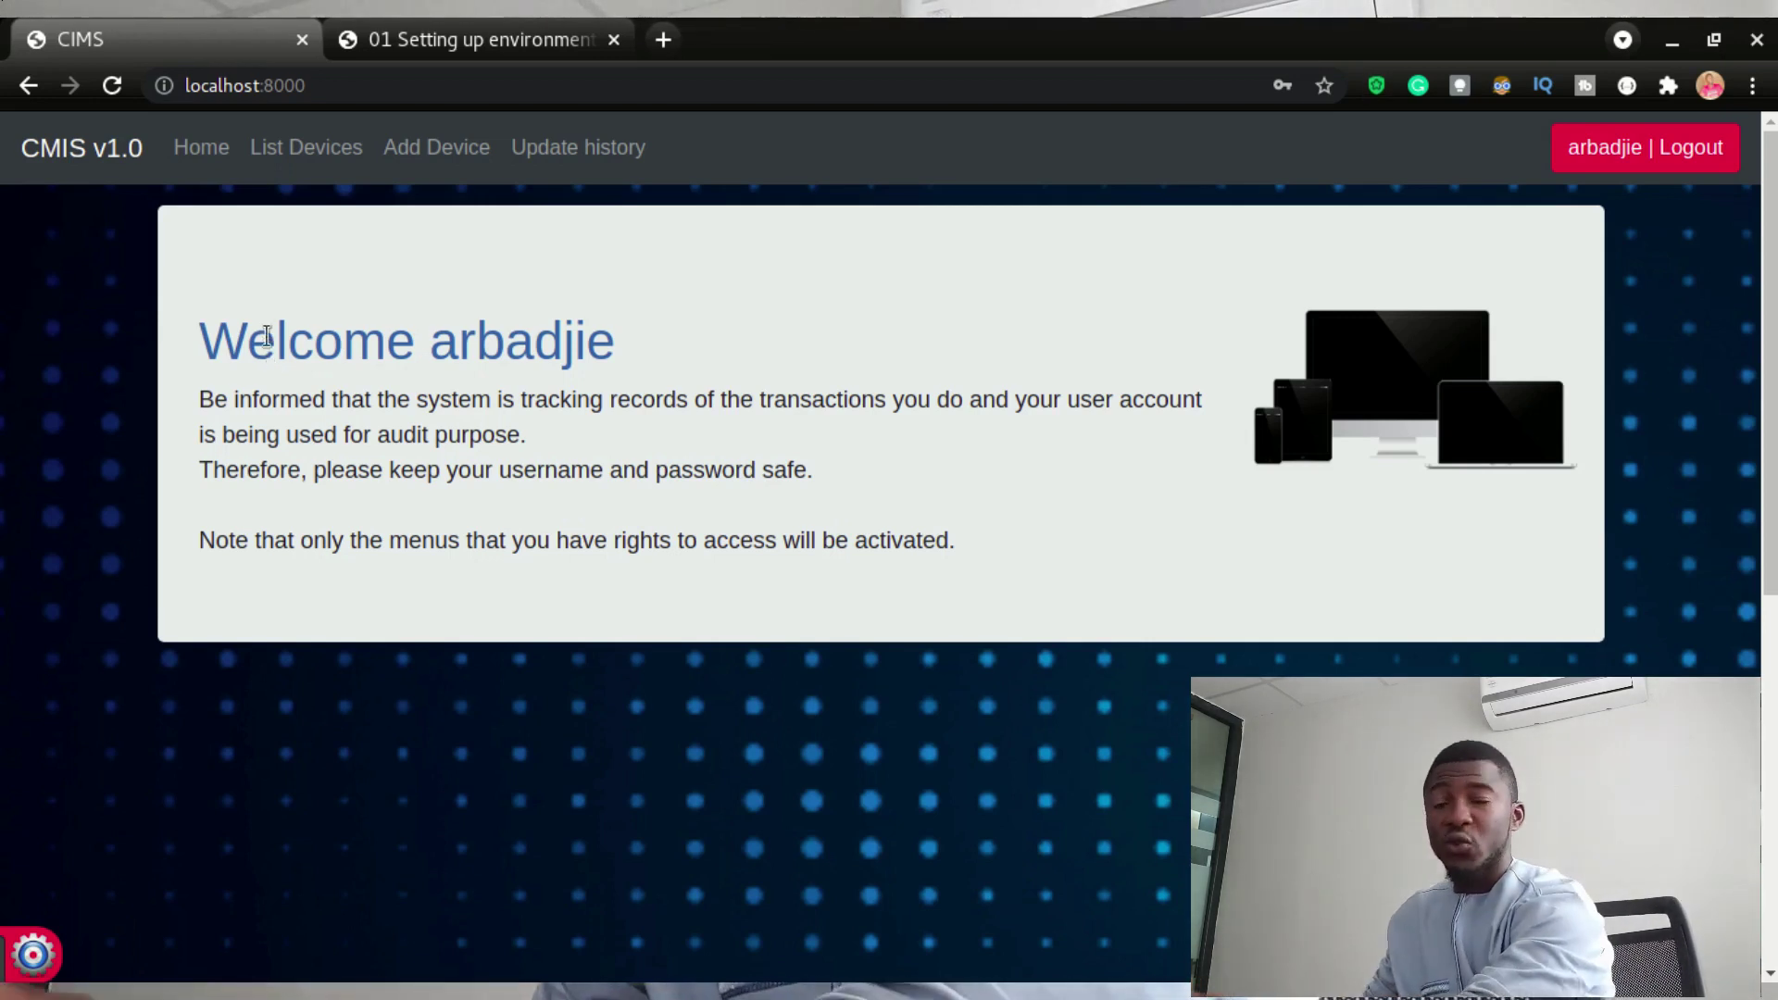
# - In the computer list, search Computer name 'test', then clear the filter
pyautogui.click(243, 152)
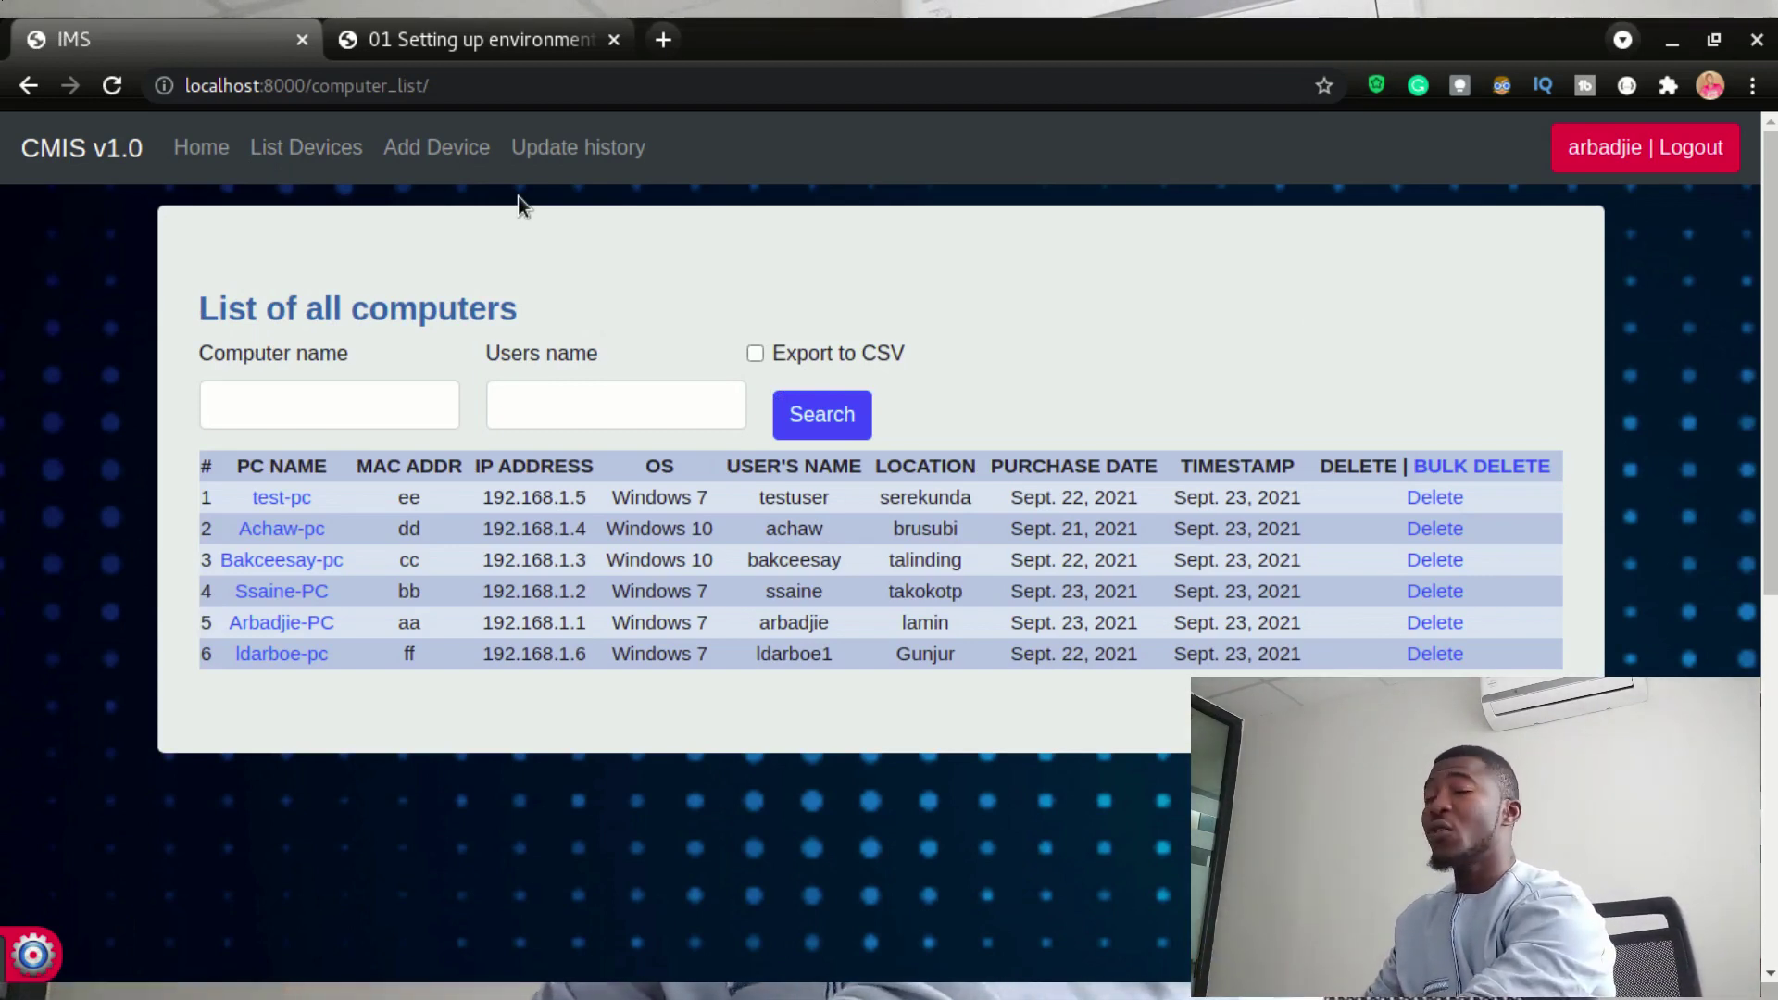
pyautogui.click(265, 408)
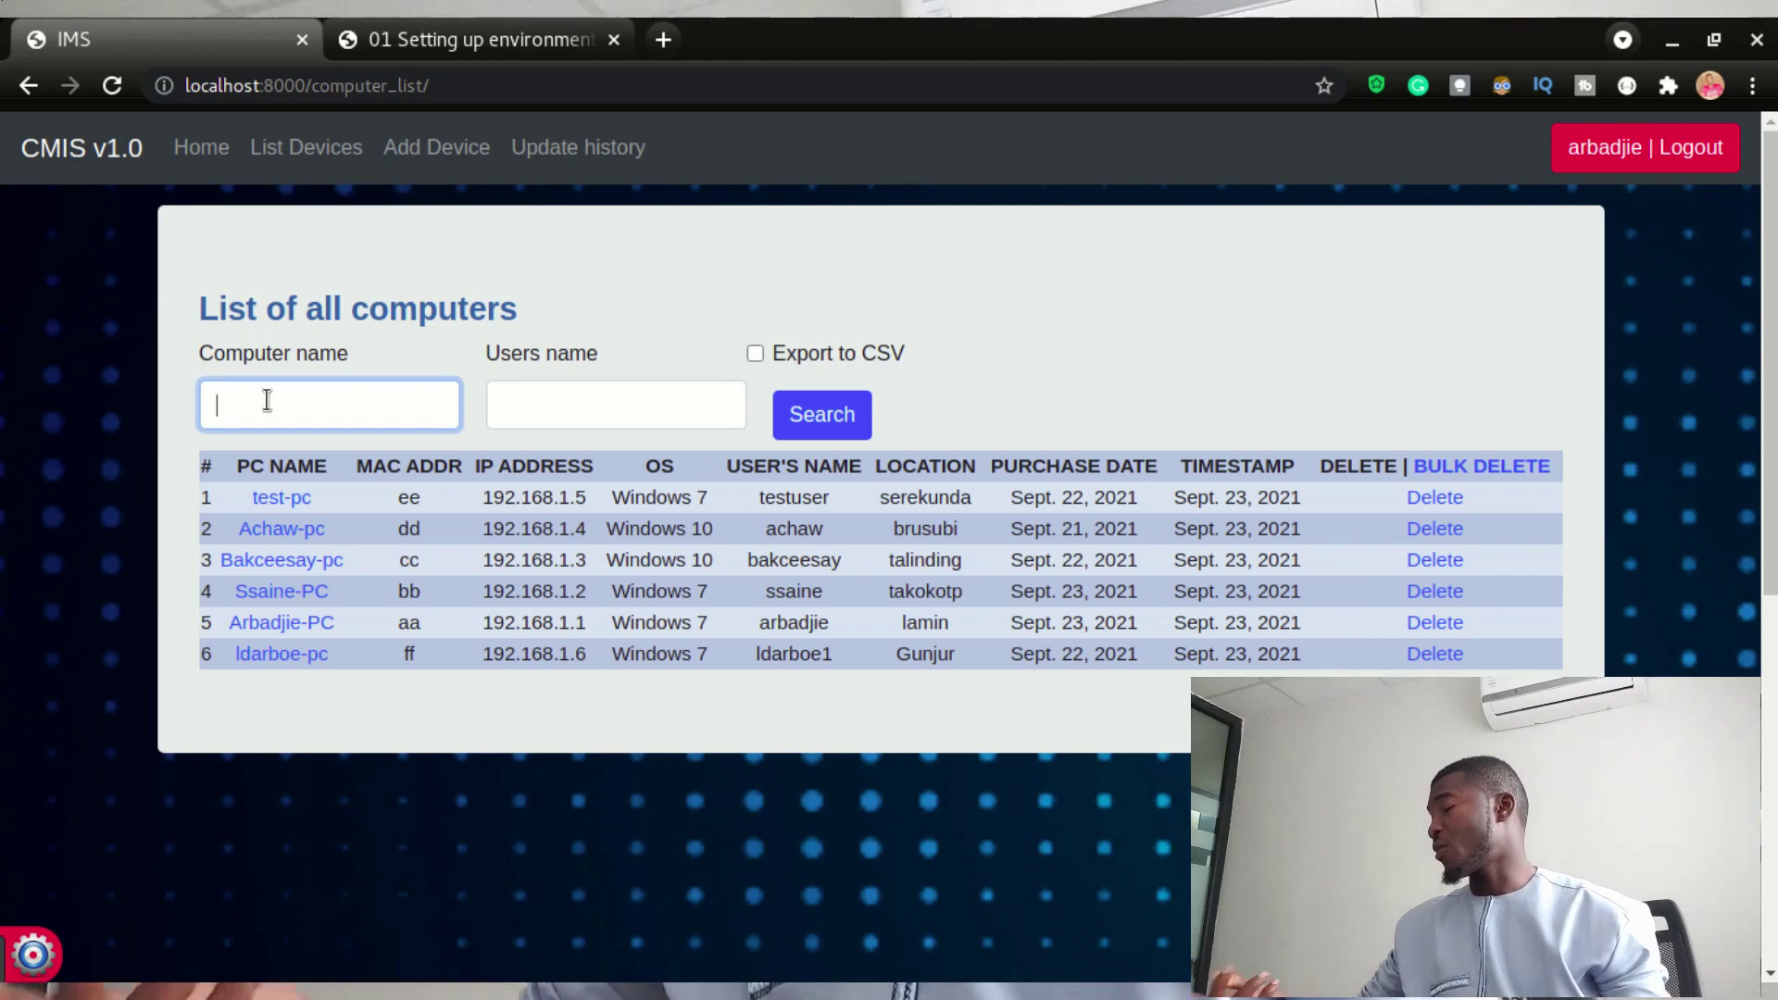
pyautogui.write('test')
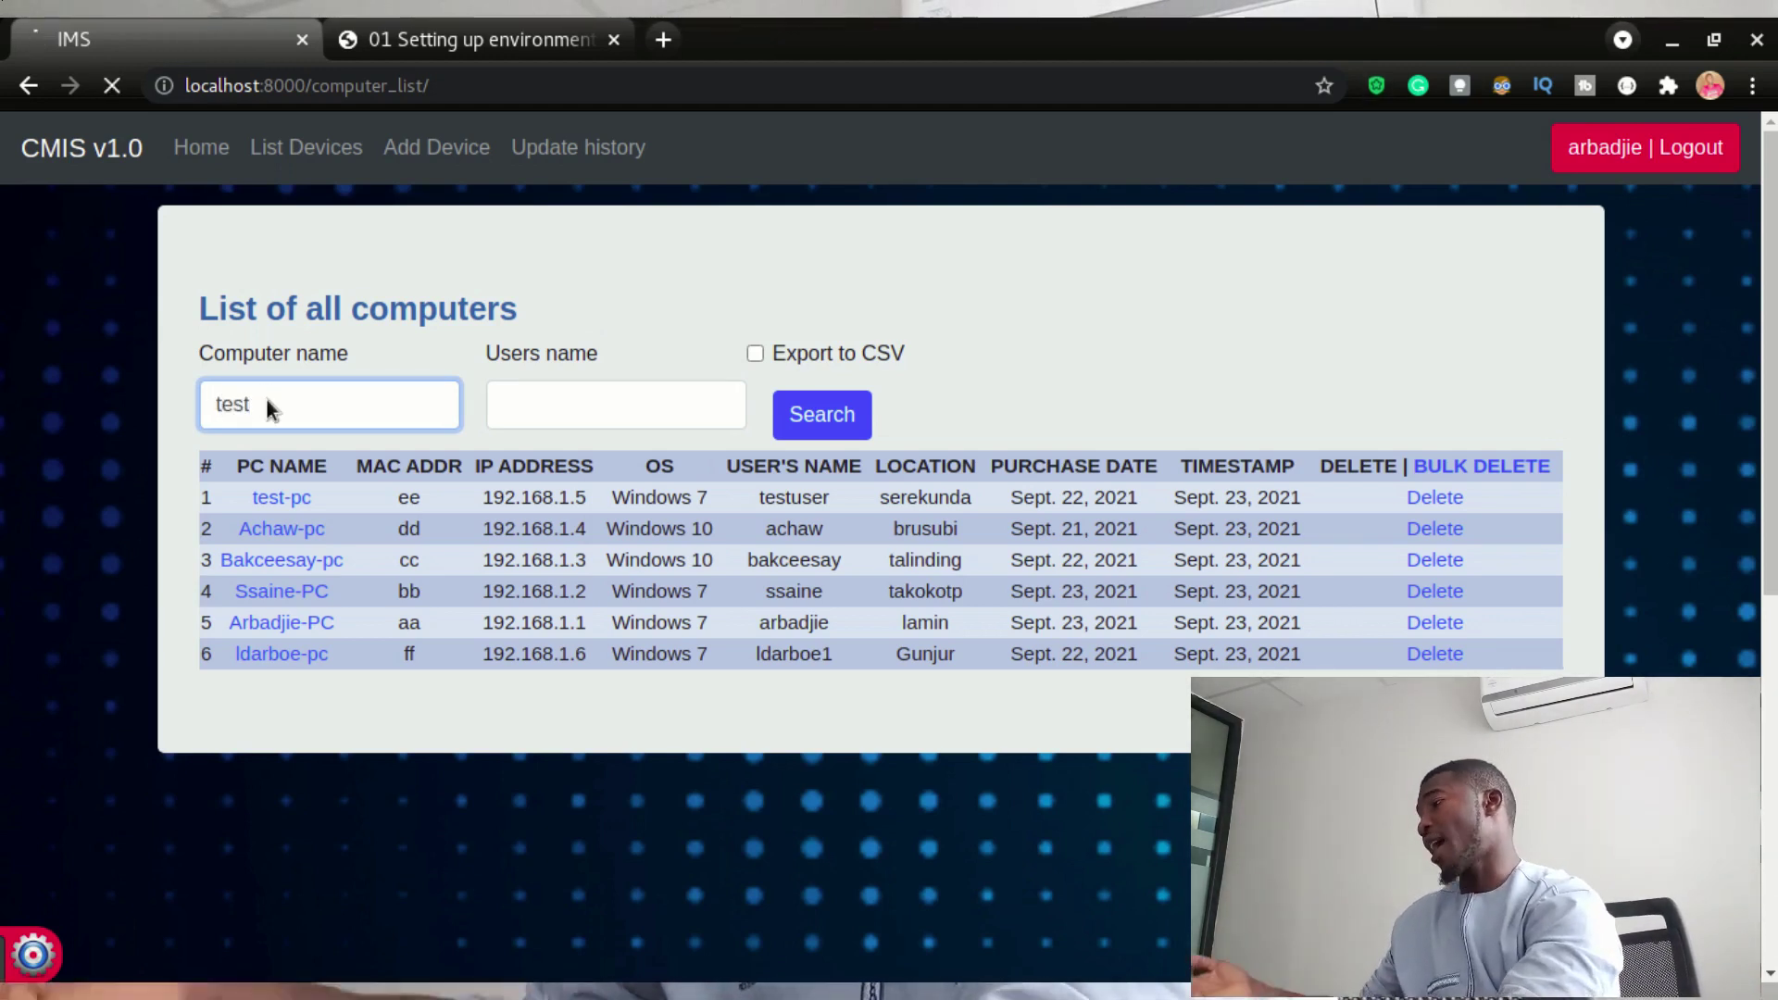
pyautogui.press('Return')
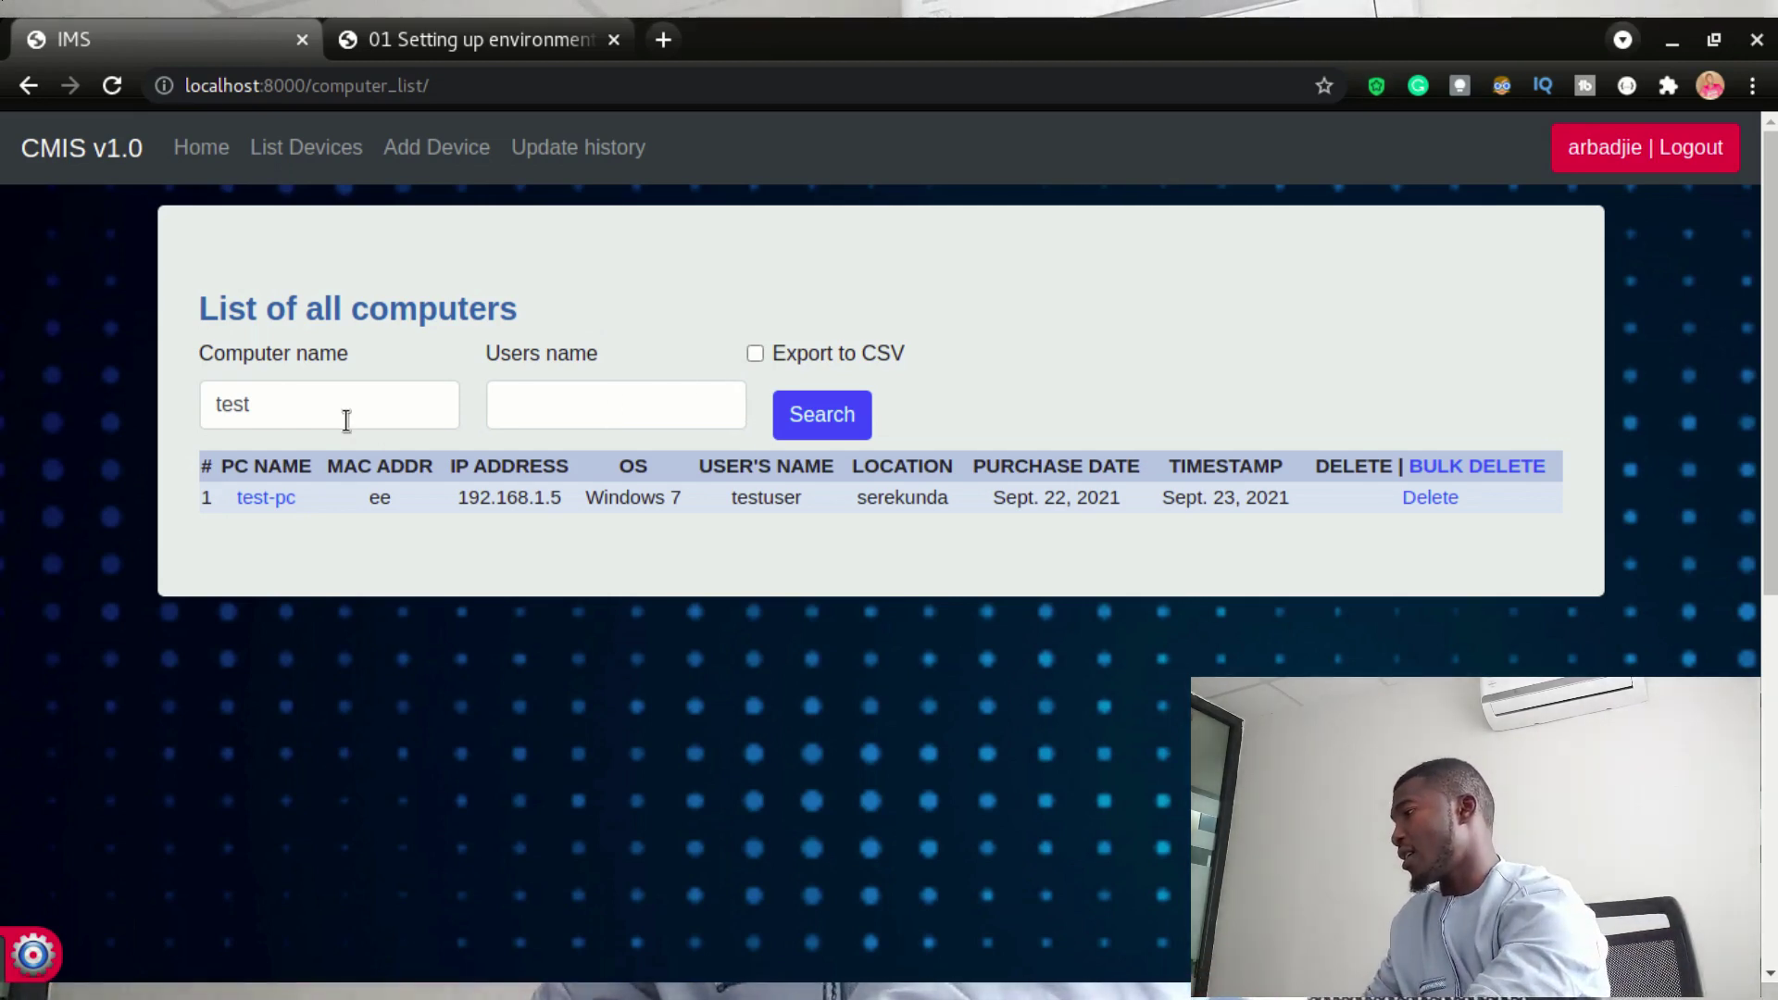
pyautogui.moveTo(346, 420); pyautogui.dragTo(191, 387)
pyautogui.press('BackSpace')
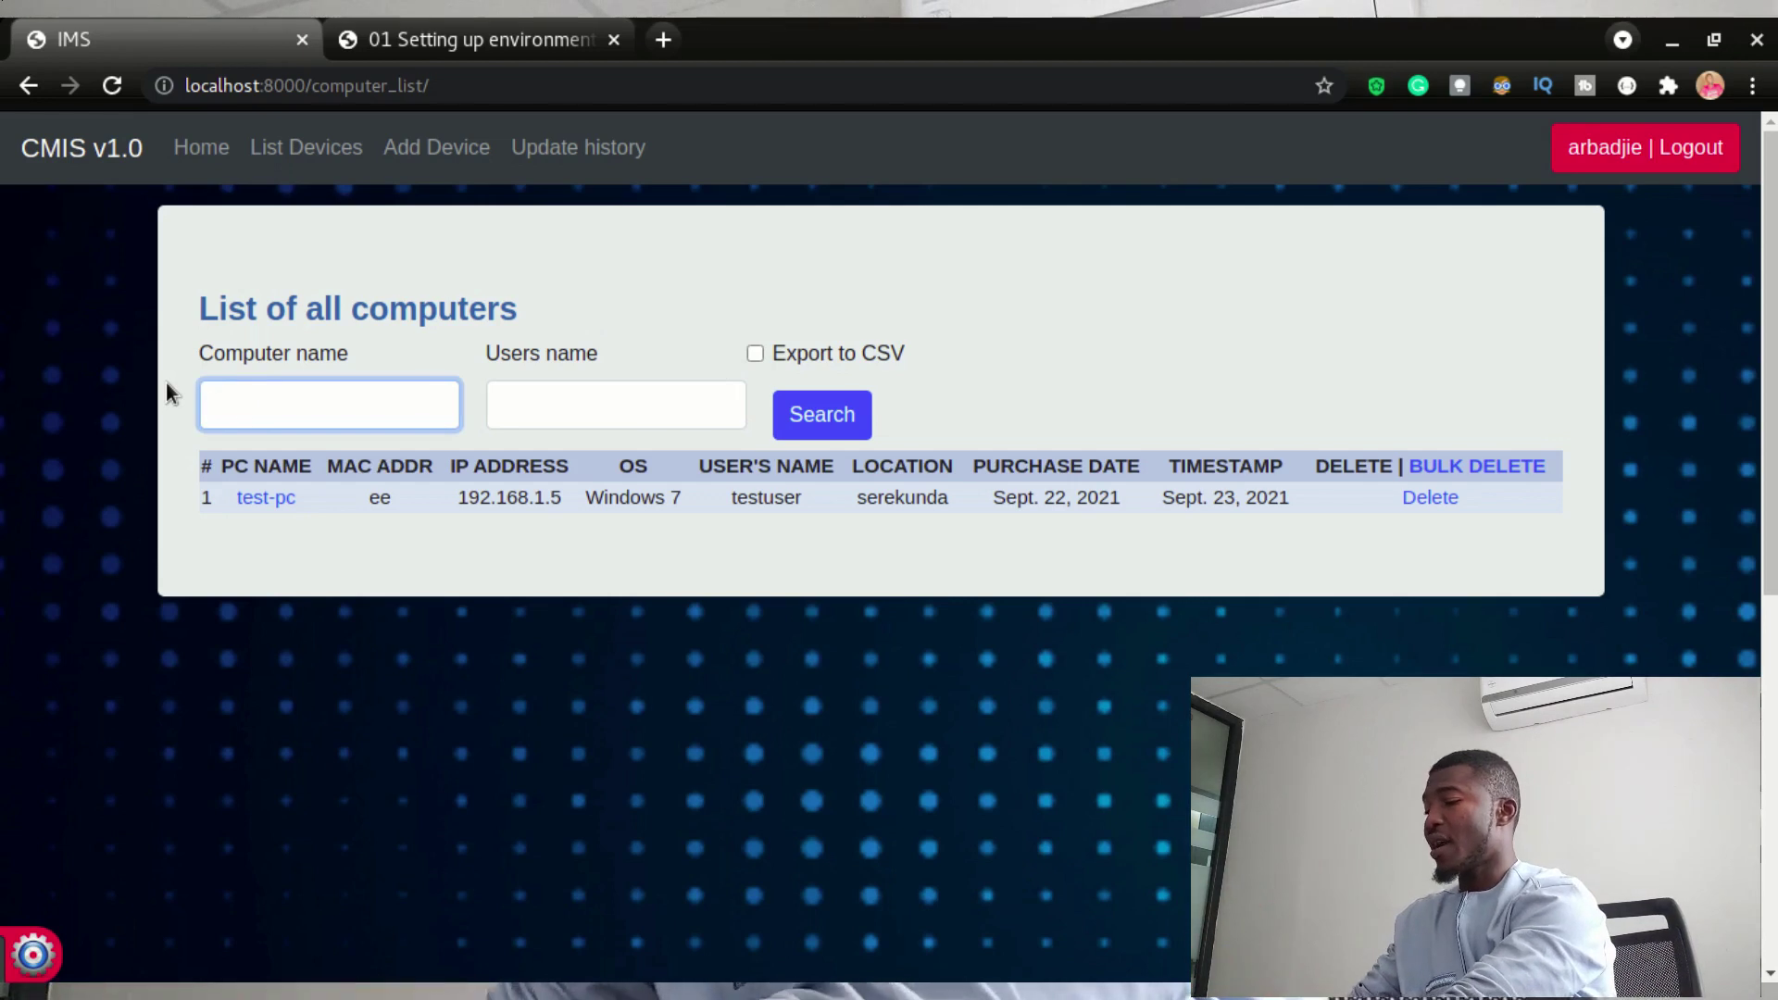
pyautogui.press('Return')
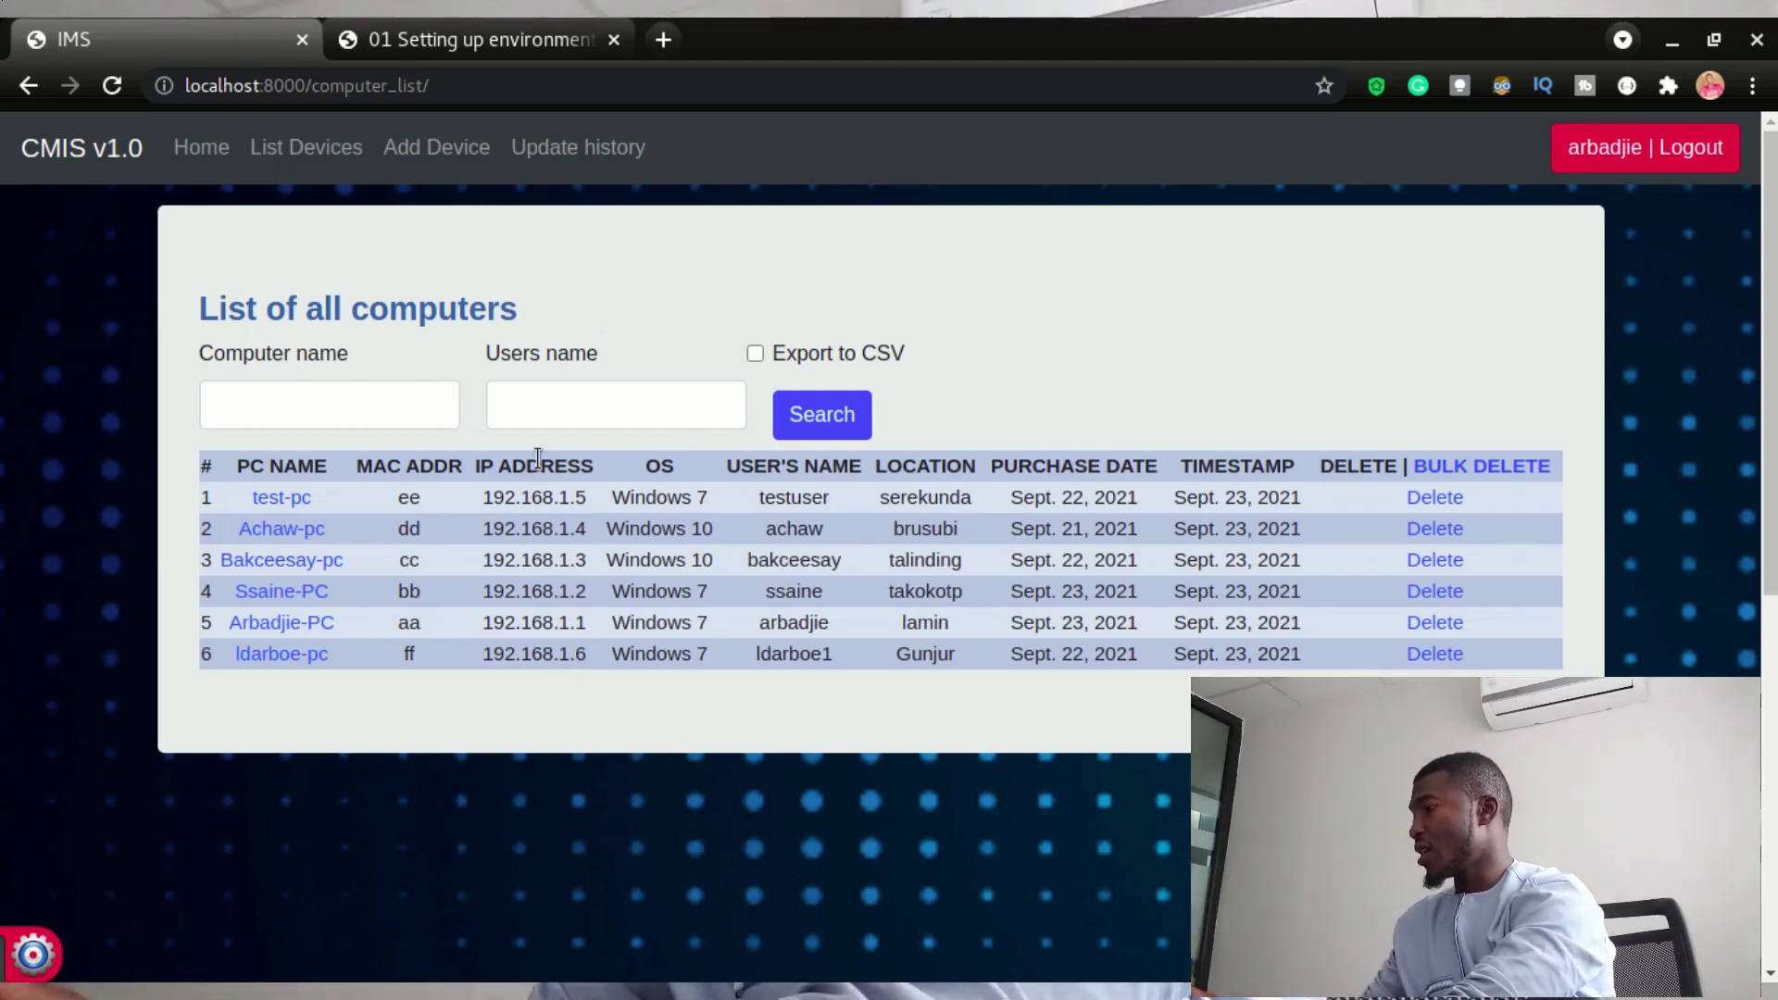
# - Search the list by a user name, then clear it to show all six computers
pyautogui.click(541, 400)
pyautogui.write('achaw')
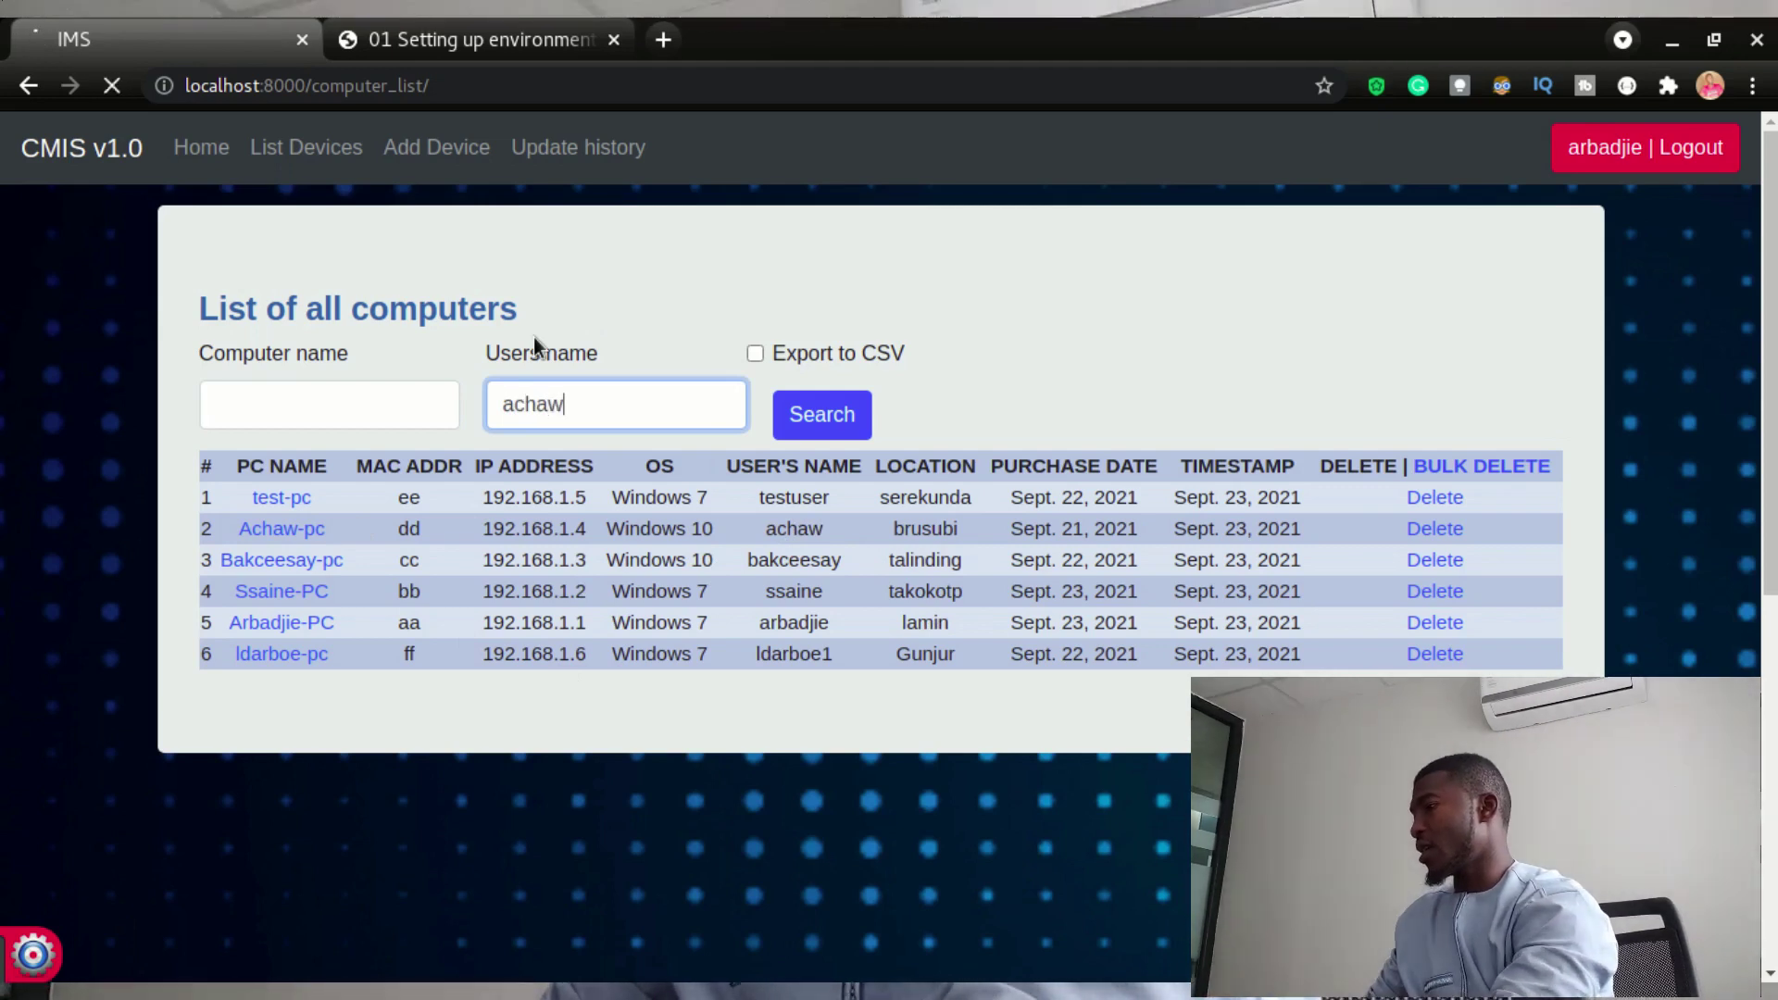
pyautogui.press('Return')
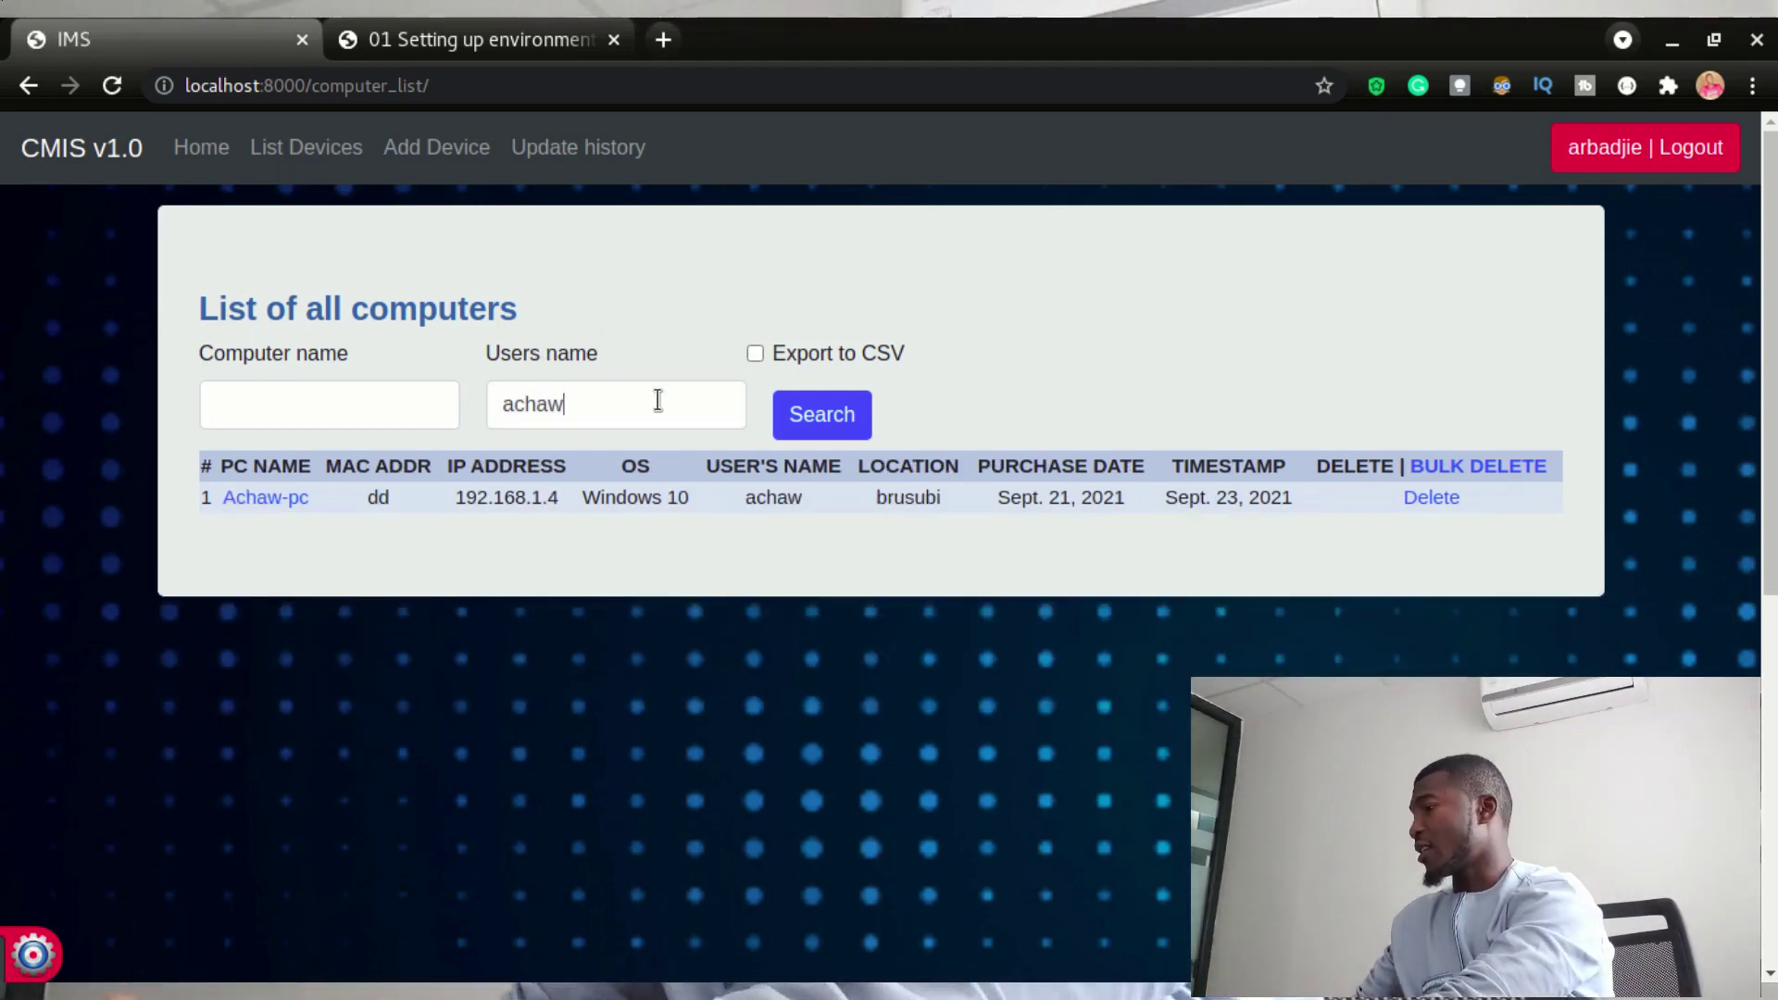
pyautogui.moveTo(655, 396); pyautogui.dragTo(410, 330)
pyautogui.press('BackSpace')
pyautogui.click(797, 426)
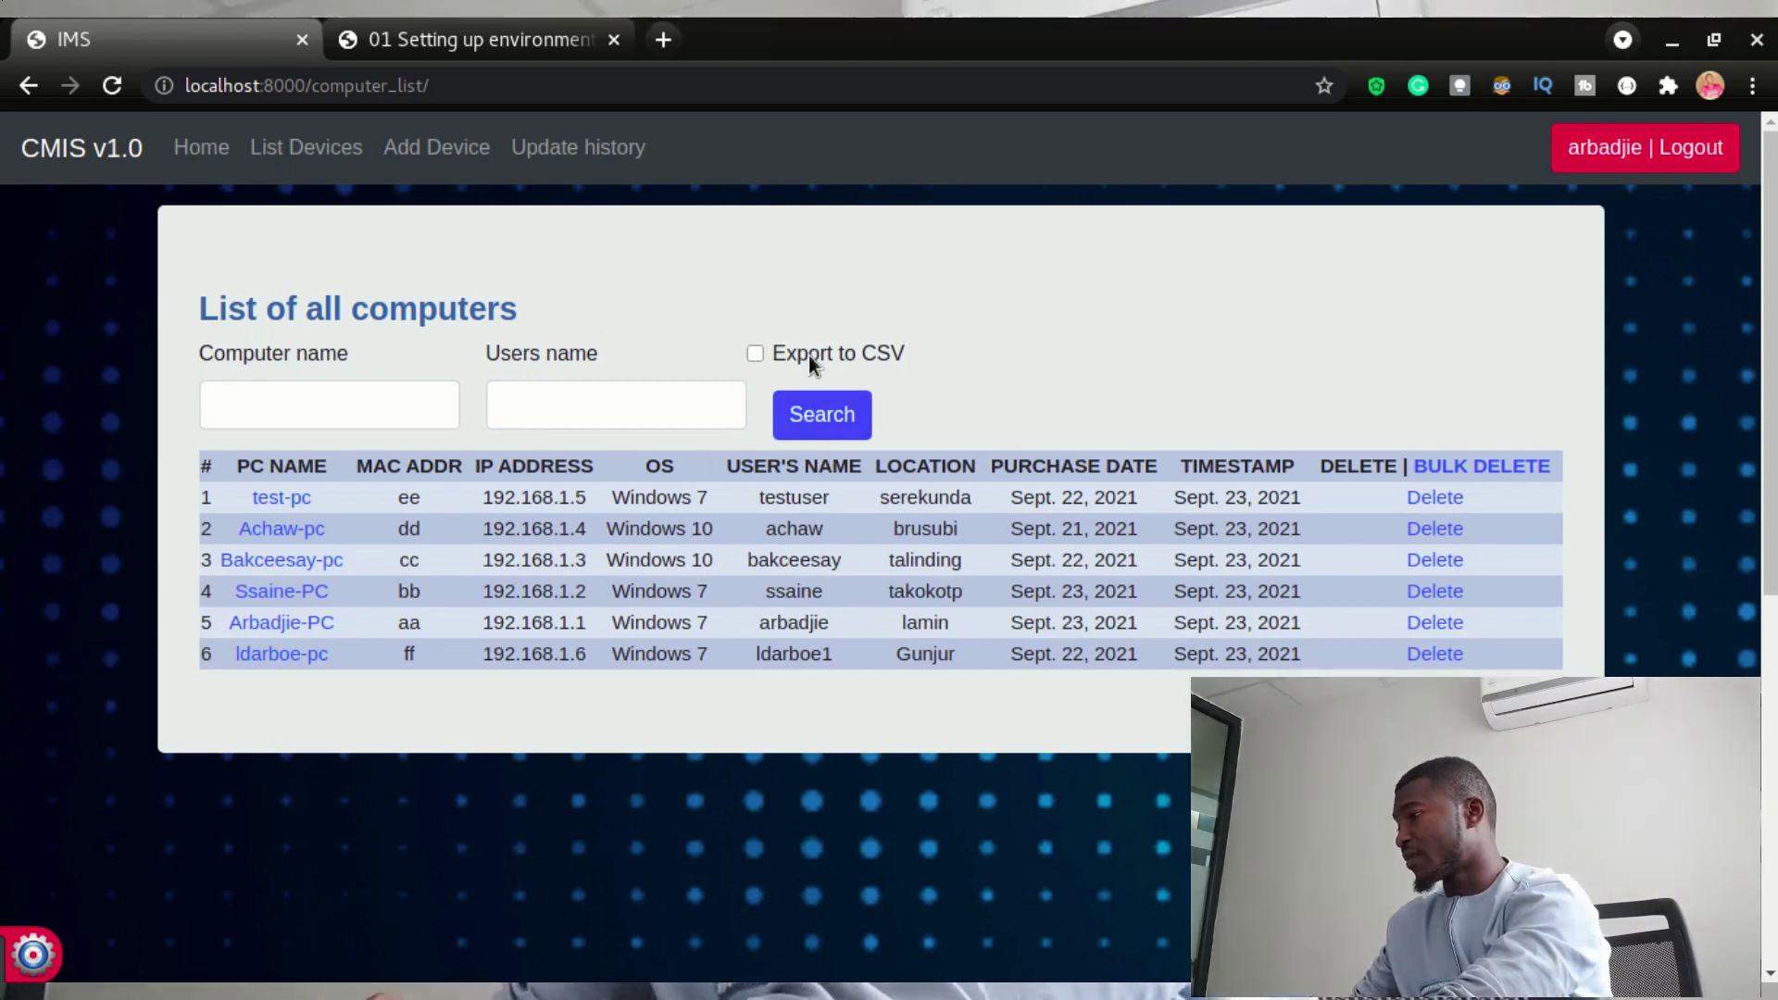
# - Export the six-computer list to 'Computer list (1).csv' and open it in LibreOffice Calc
pyautogui.click(808, 355)
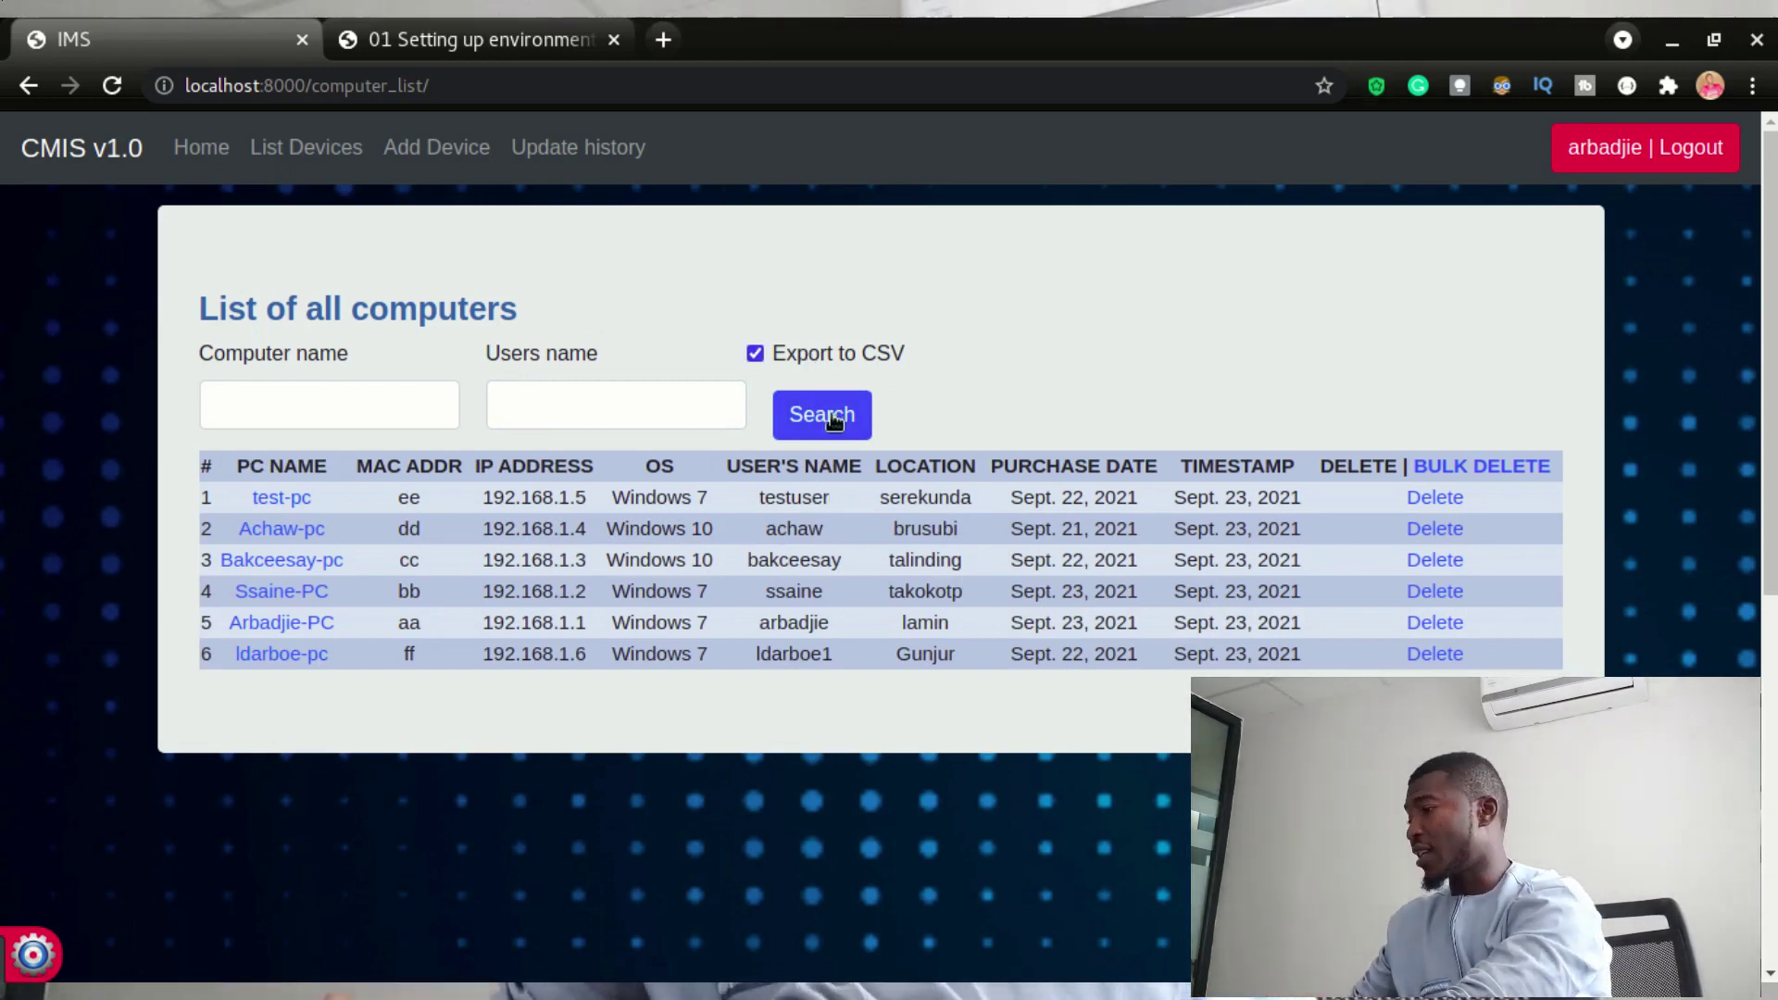
pyautogui.click(831, 428)
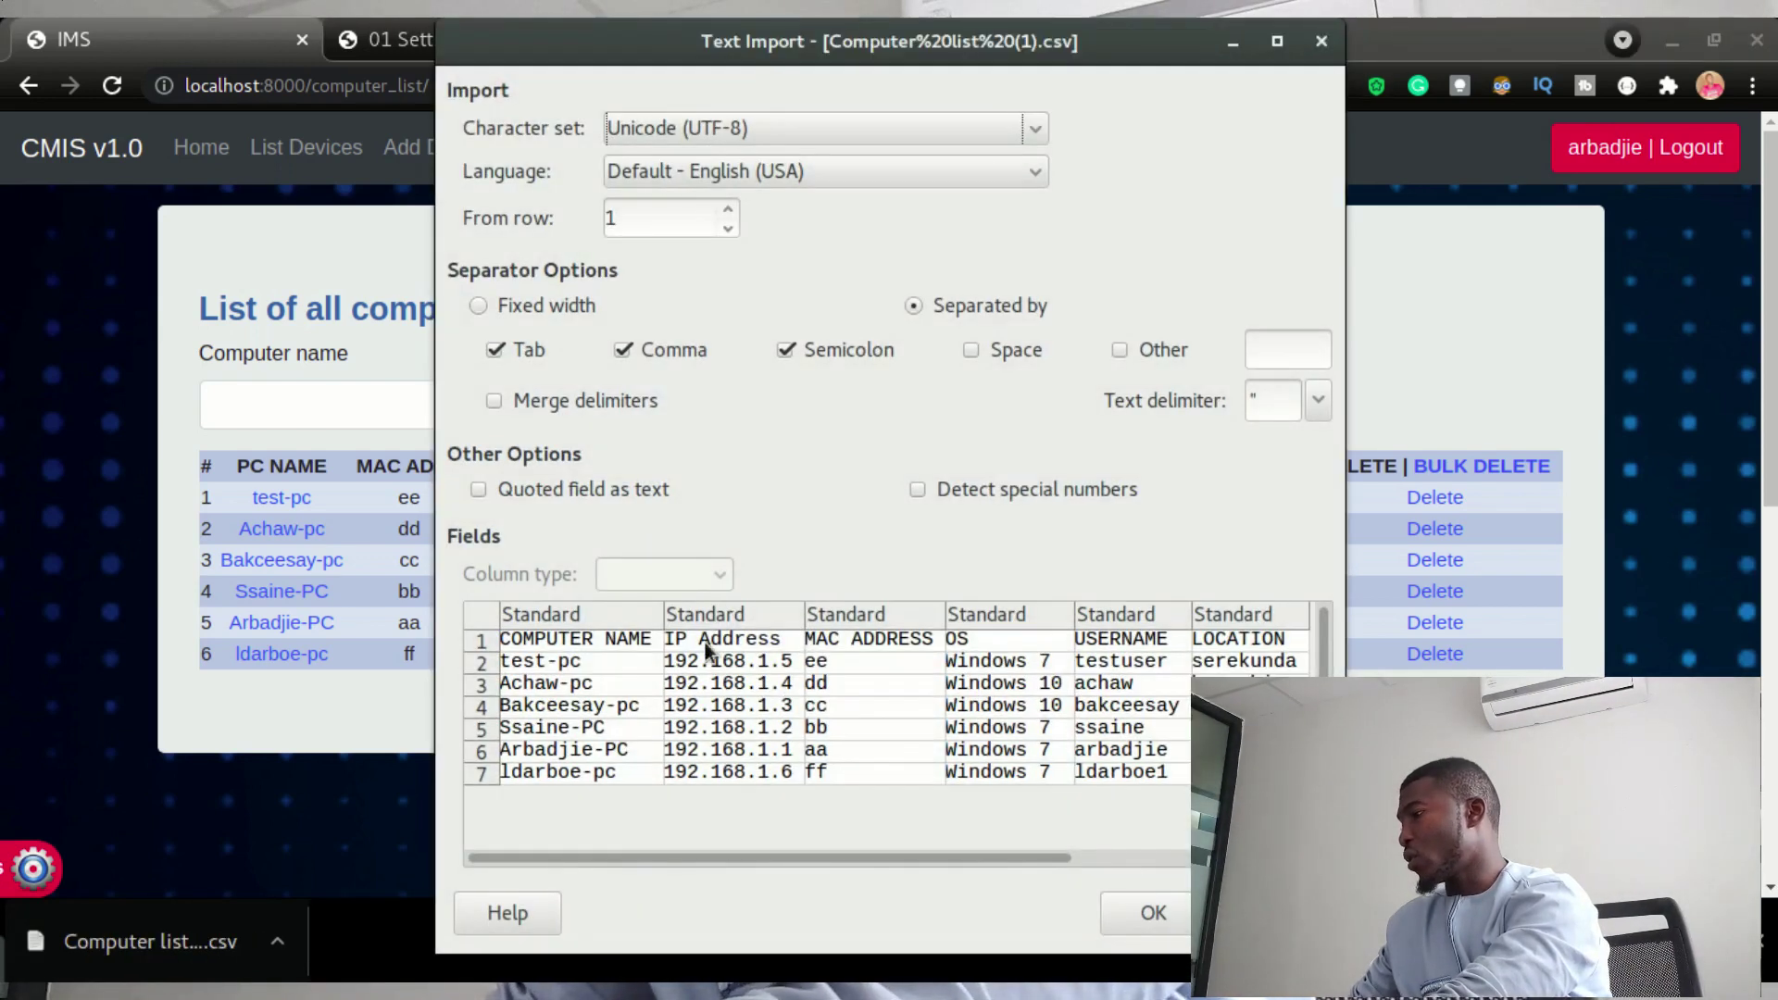
pyautogui.click(1135, 912)
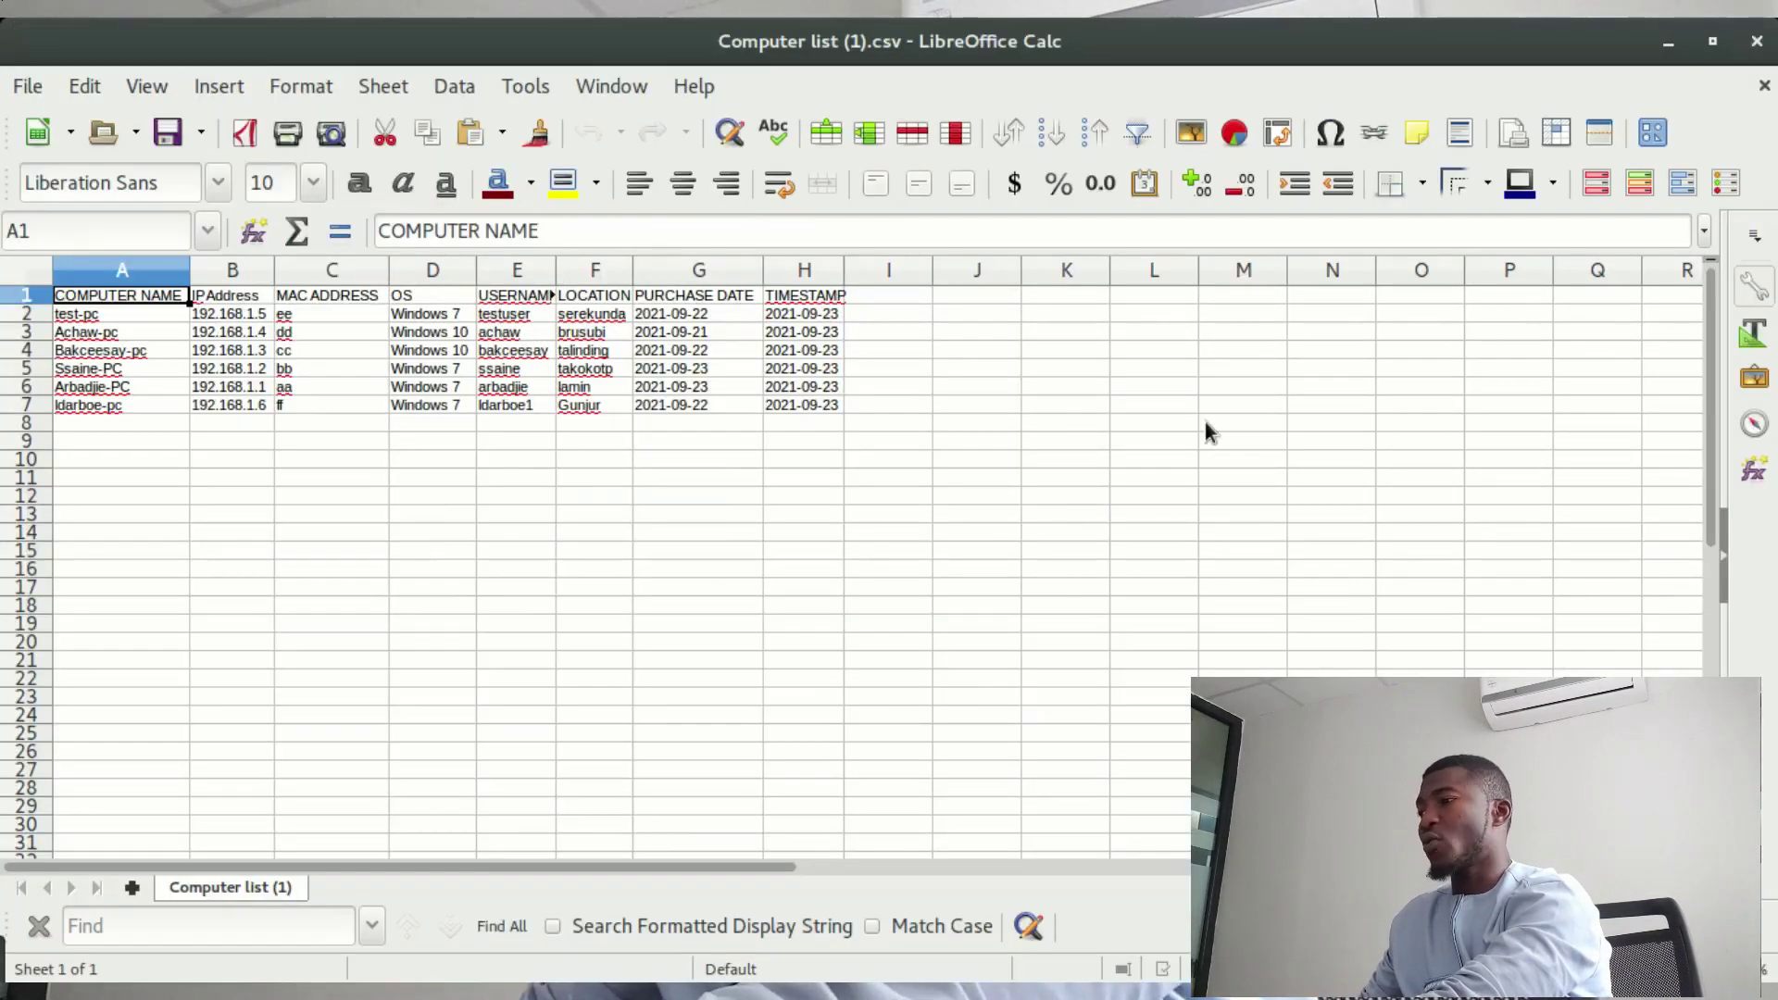
# - Close Calc, turn off CSV export, and delete the test-pc record, confirming with Yes
pyautogui.click(1759, 43)
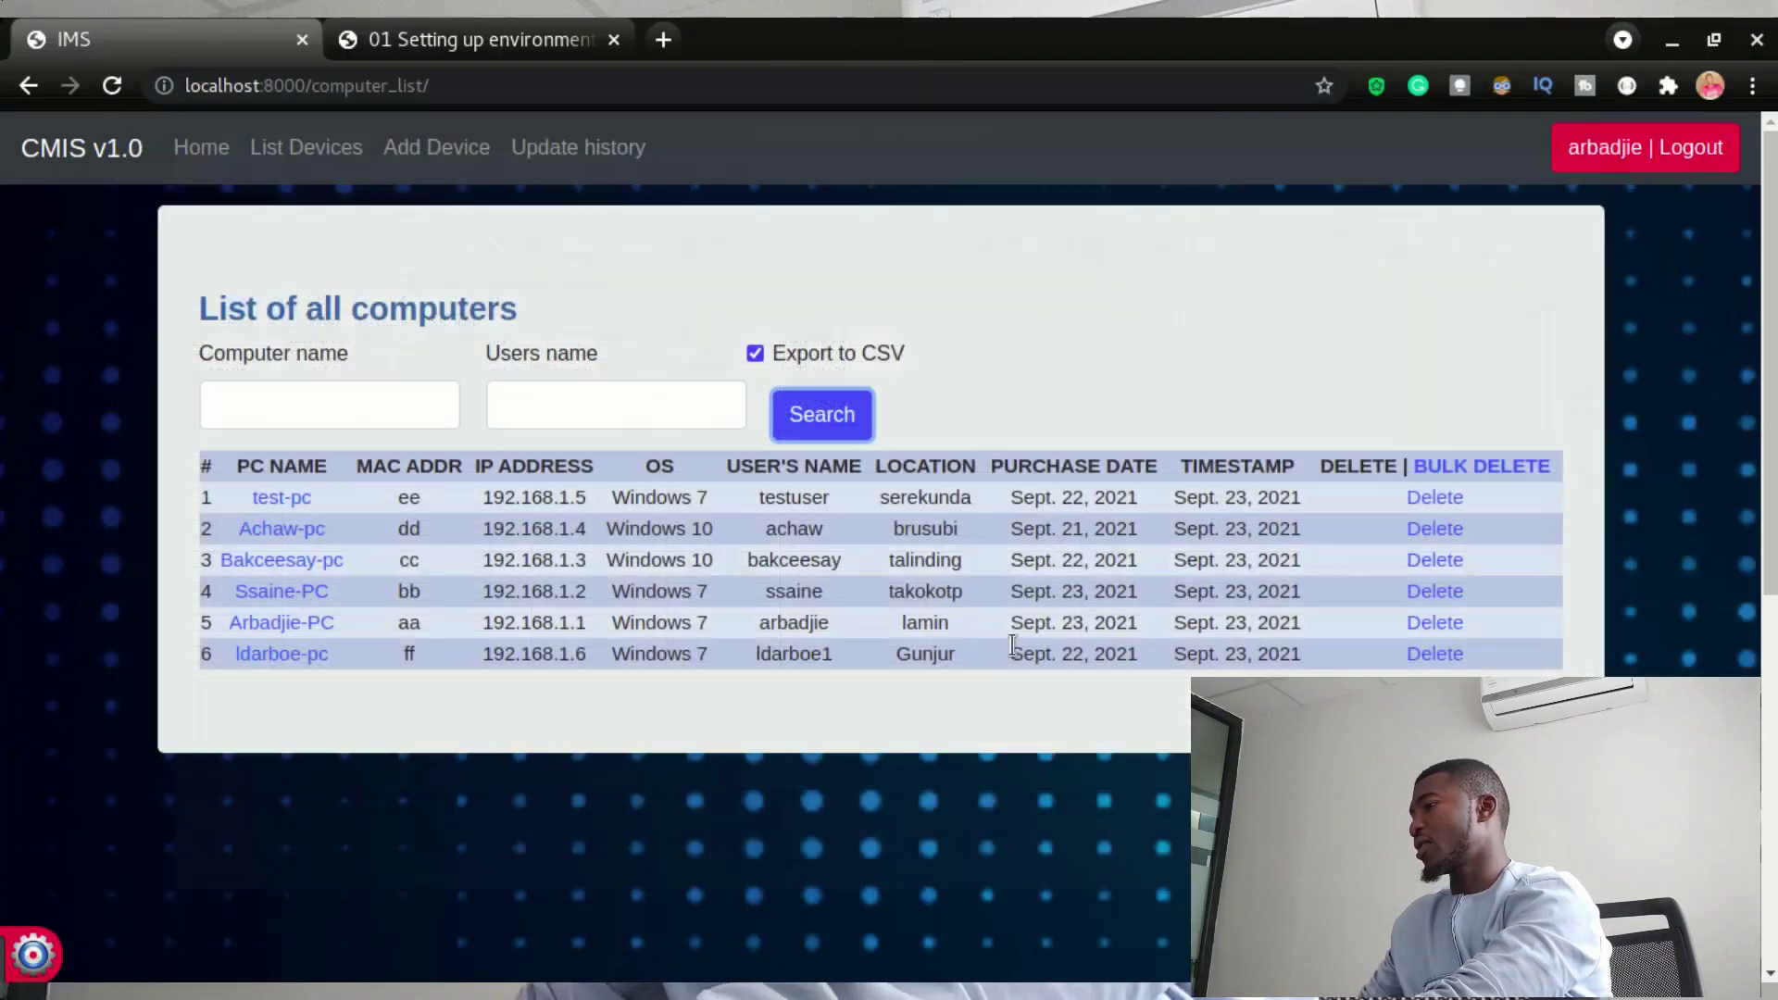
pyautogui.click(844, 352)
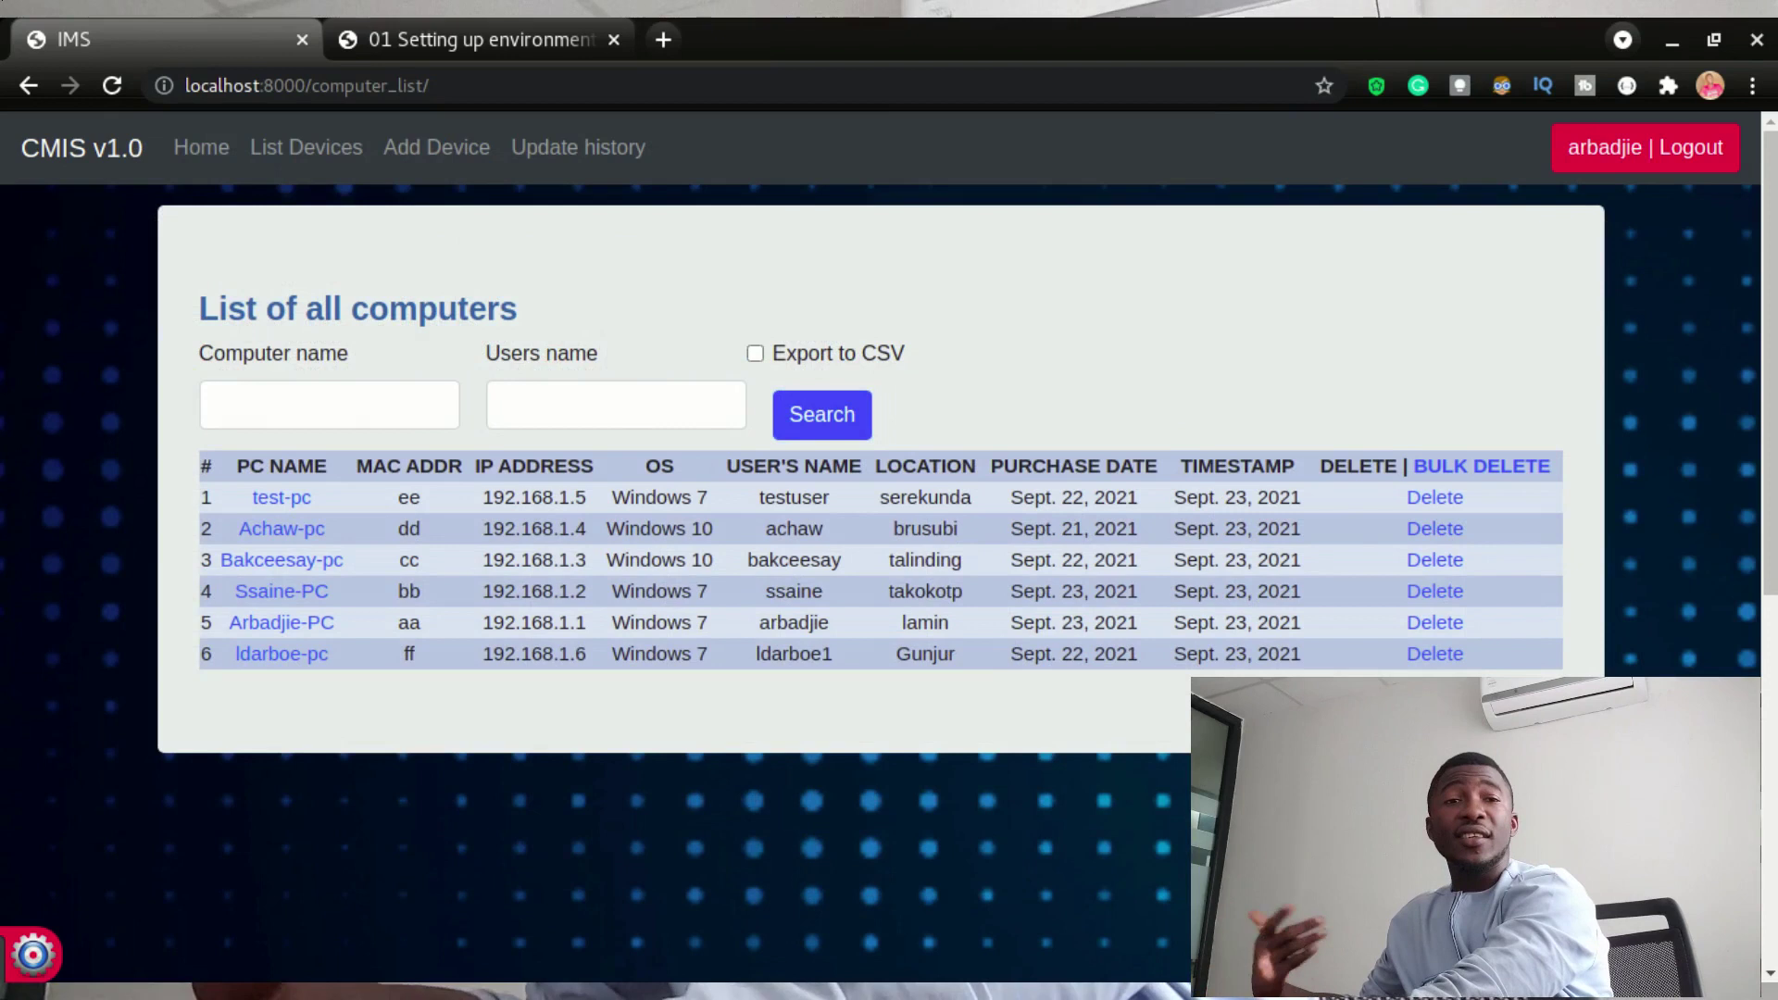
pyautogui.click(1435, 498)
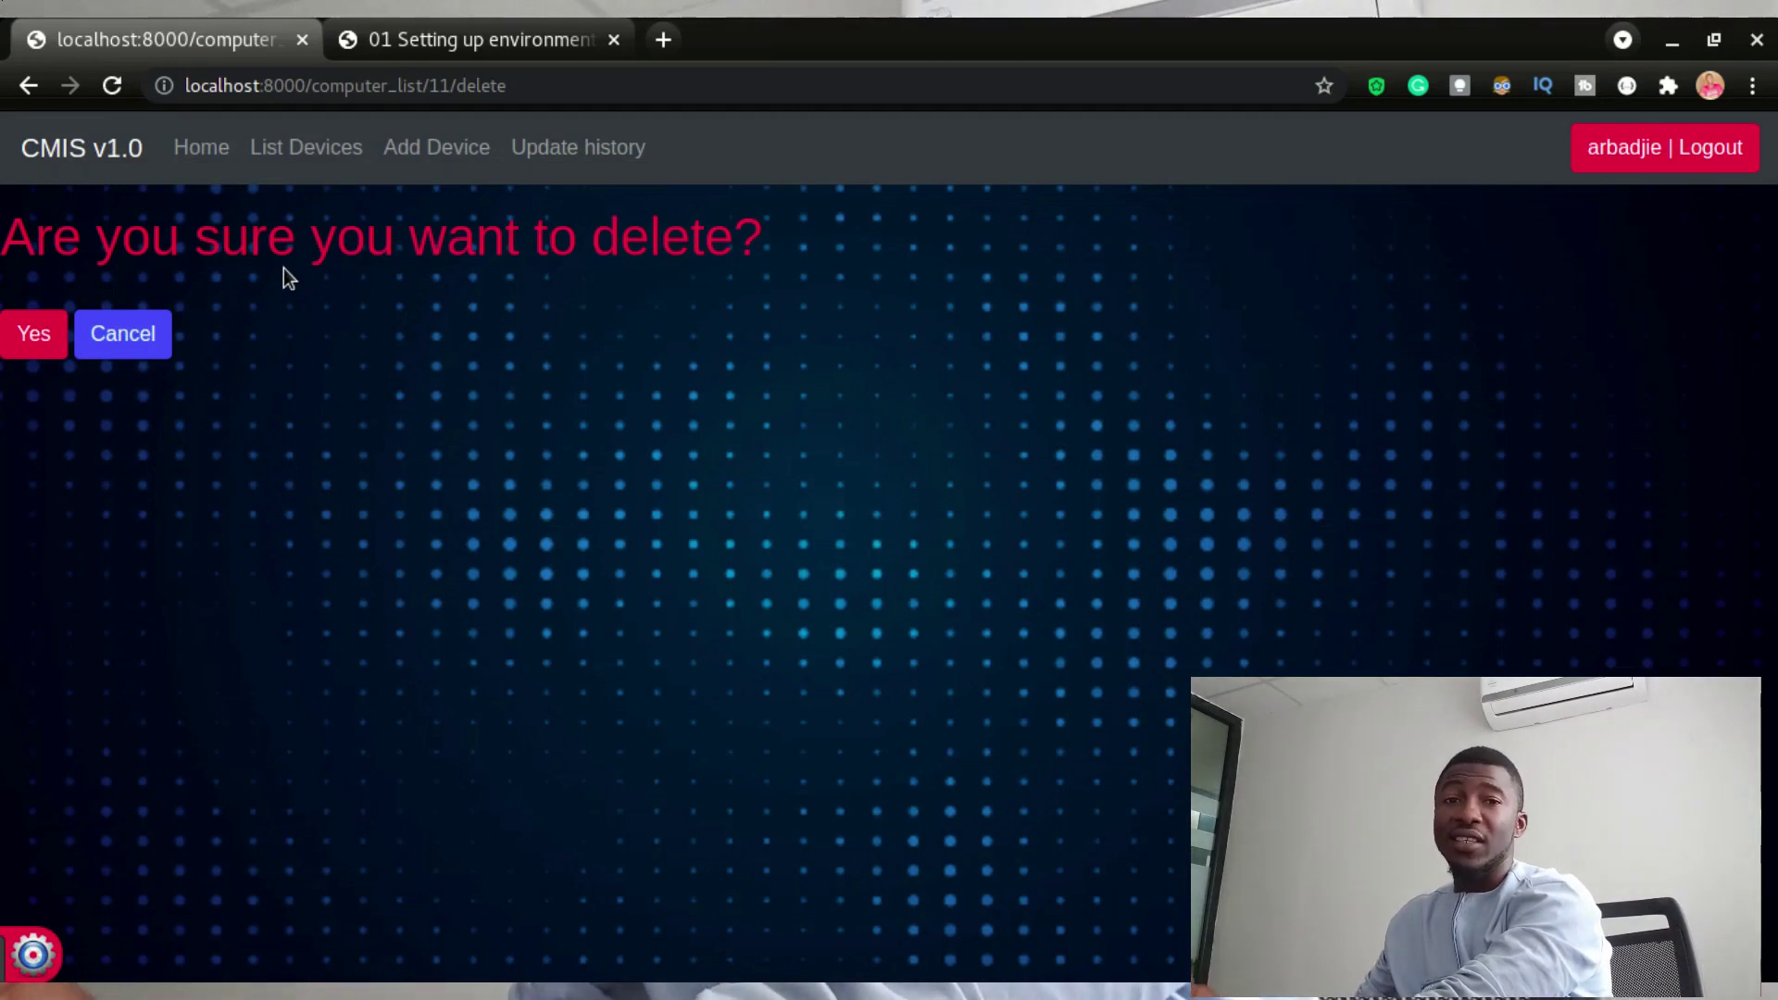
pyautogui.click(55, 352)
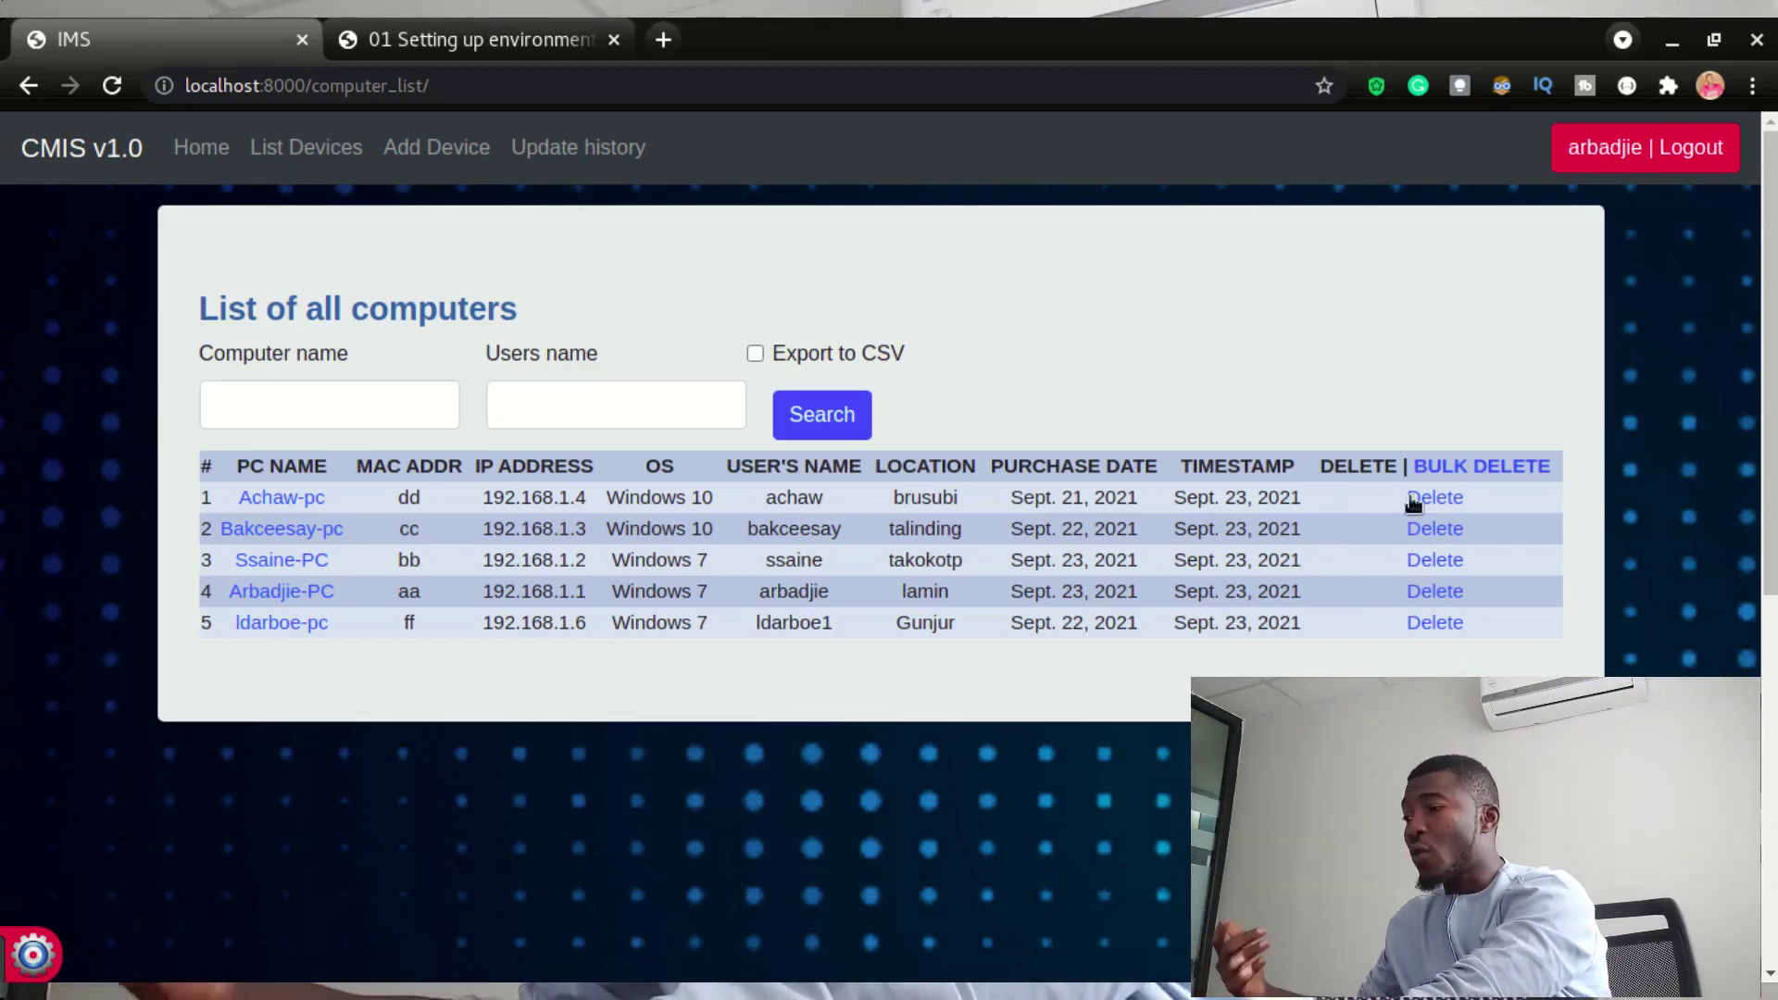
pyautogui.click(1487, 470)
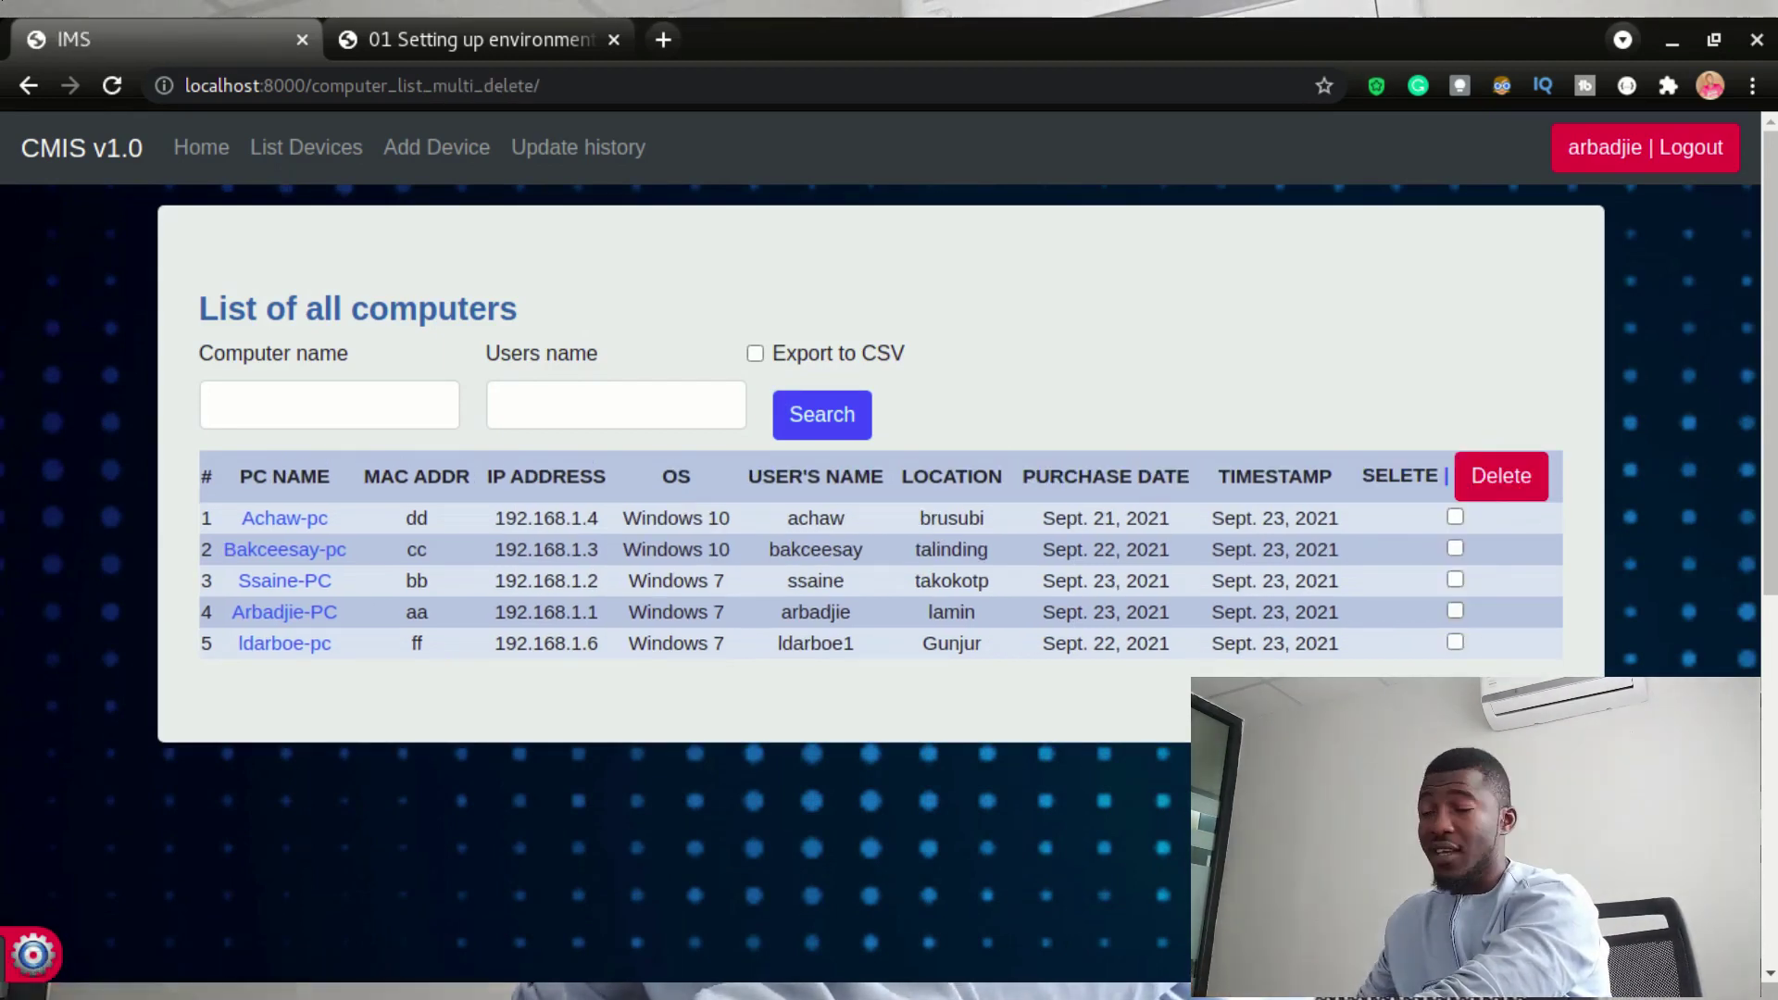
pyautogui.click(1455, 518)
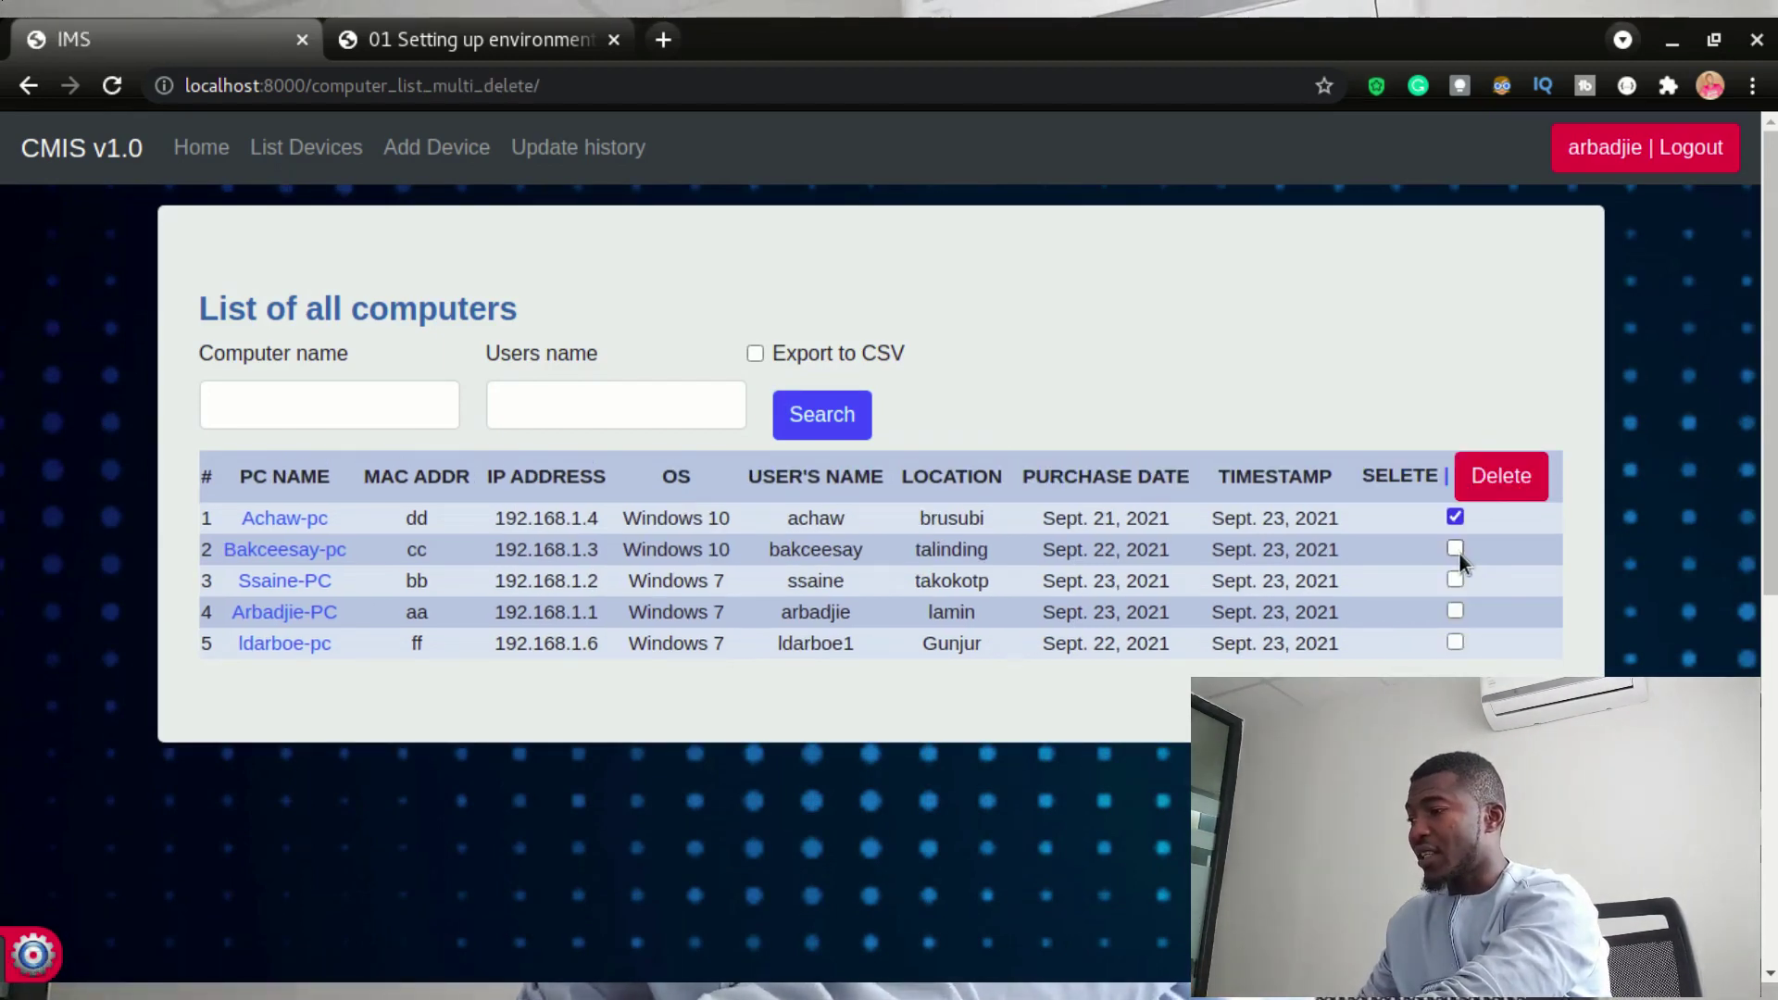
pyautogui.click(1455, 549)
pyautogui.click(1455, 580)
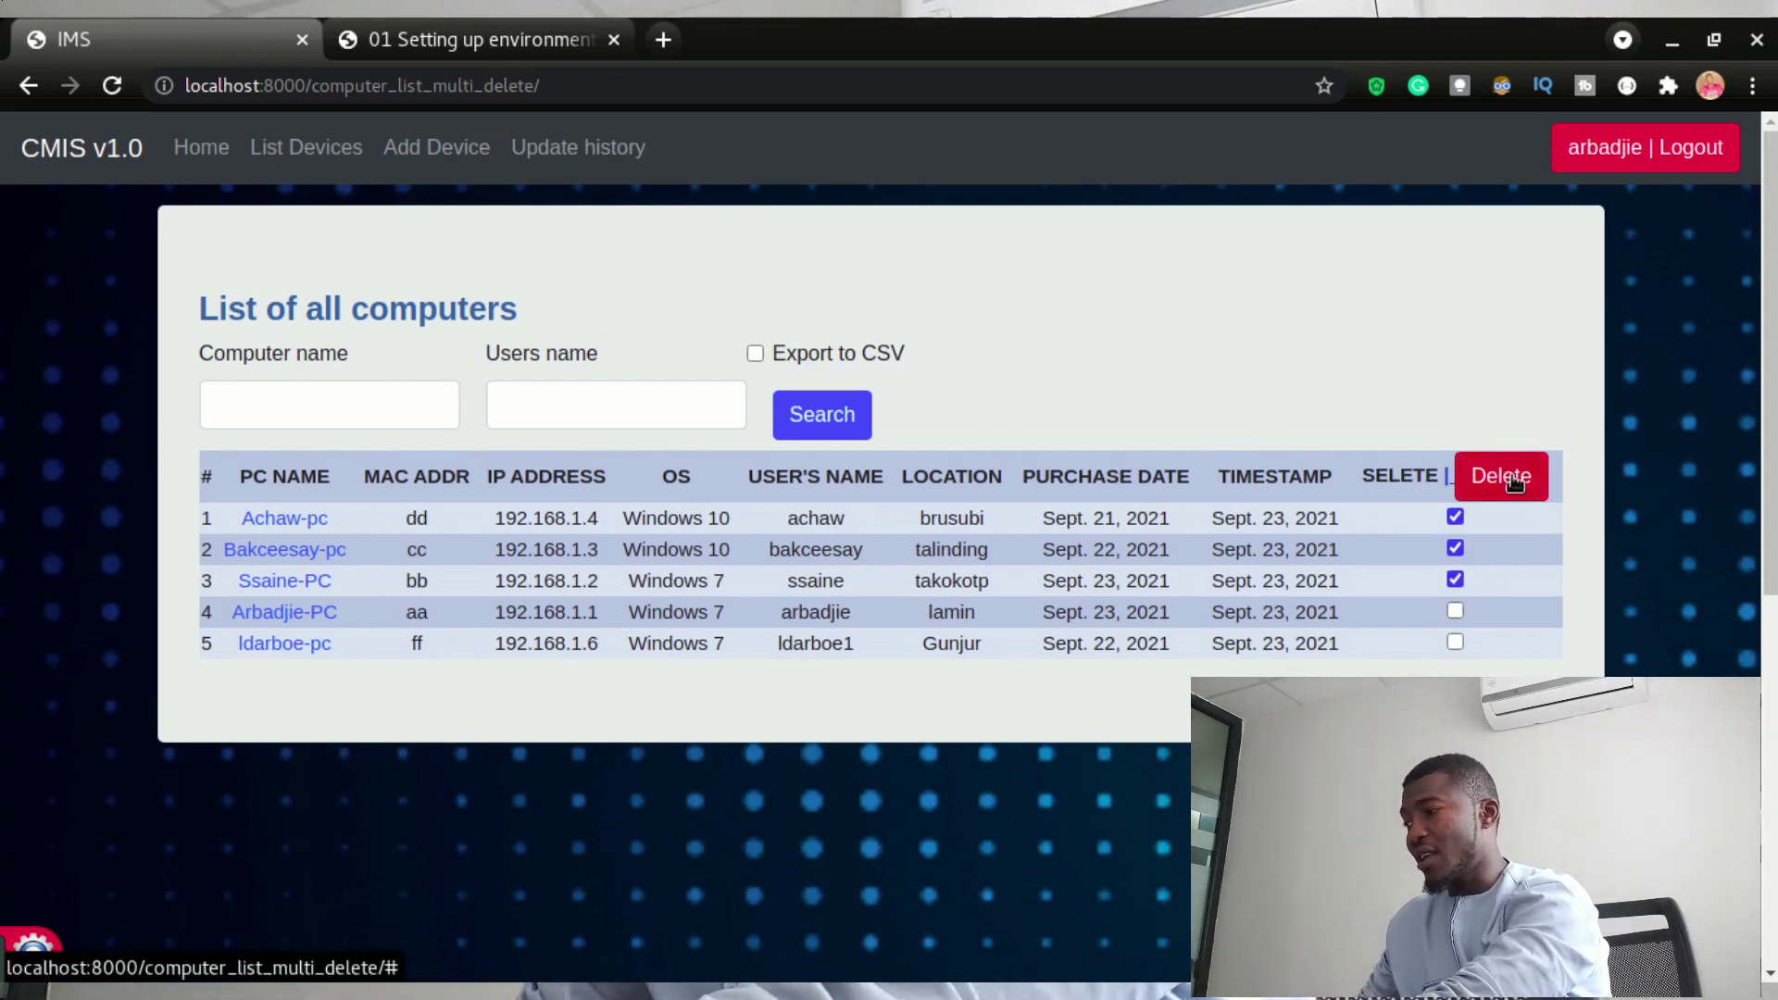
pyautogui.click(1513, 482)
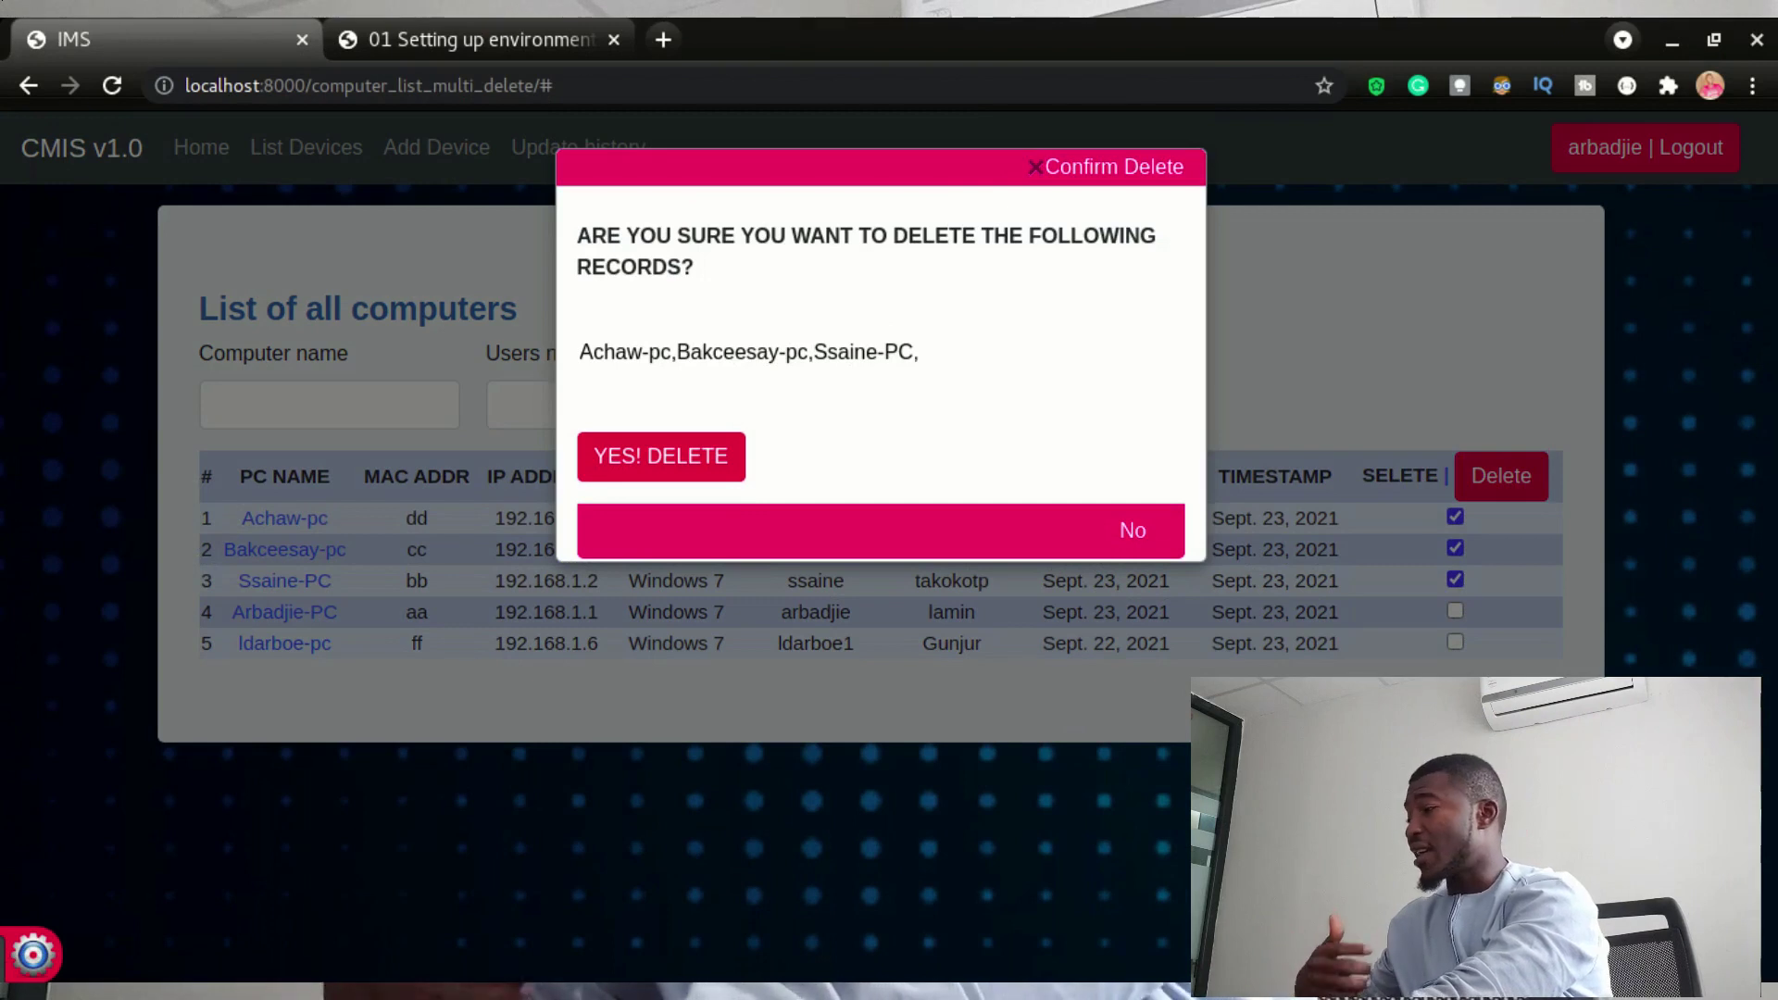
pyautogui.moveTo(587, 351); pyautogui.dragTo(892, 357)
pyautogui.click(965, 435)
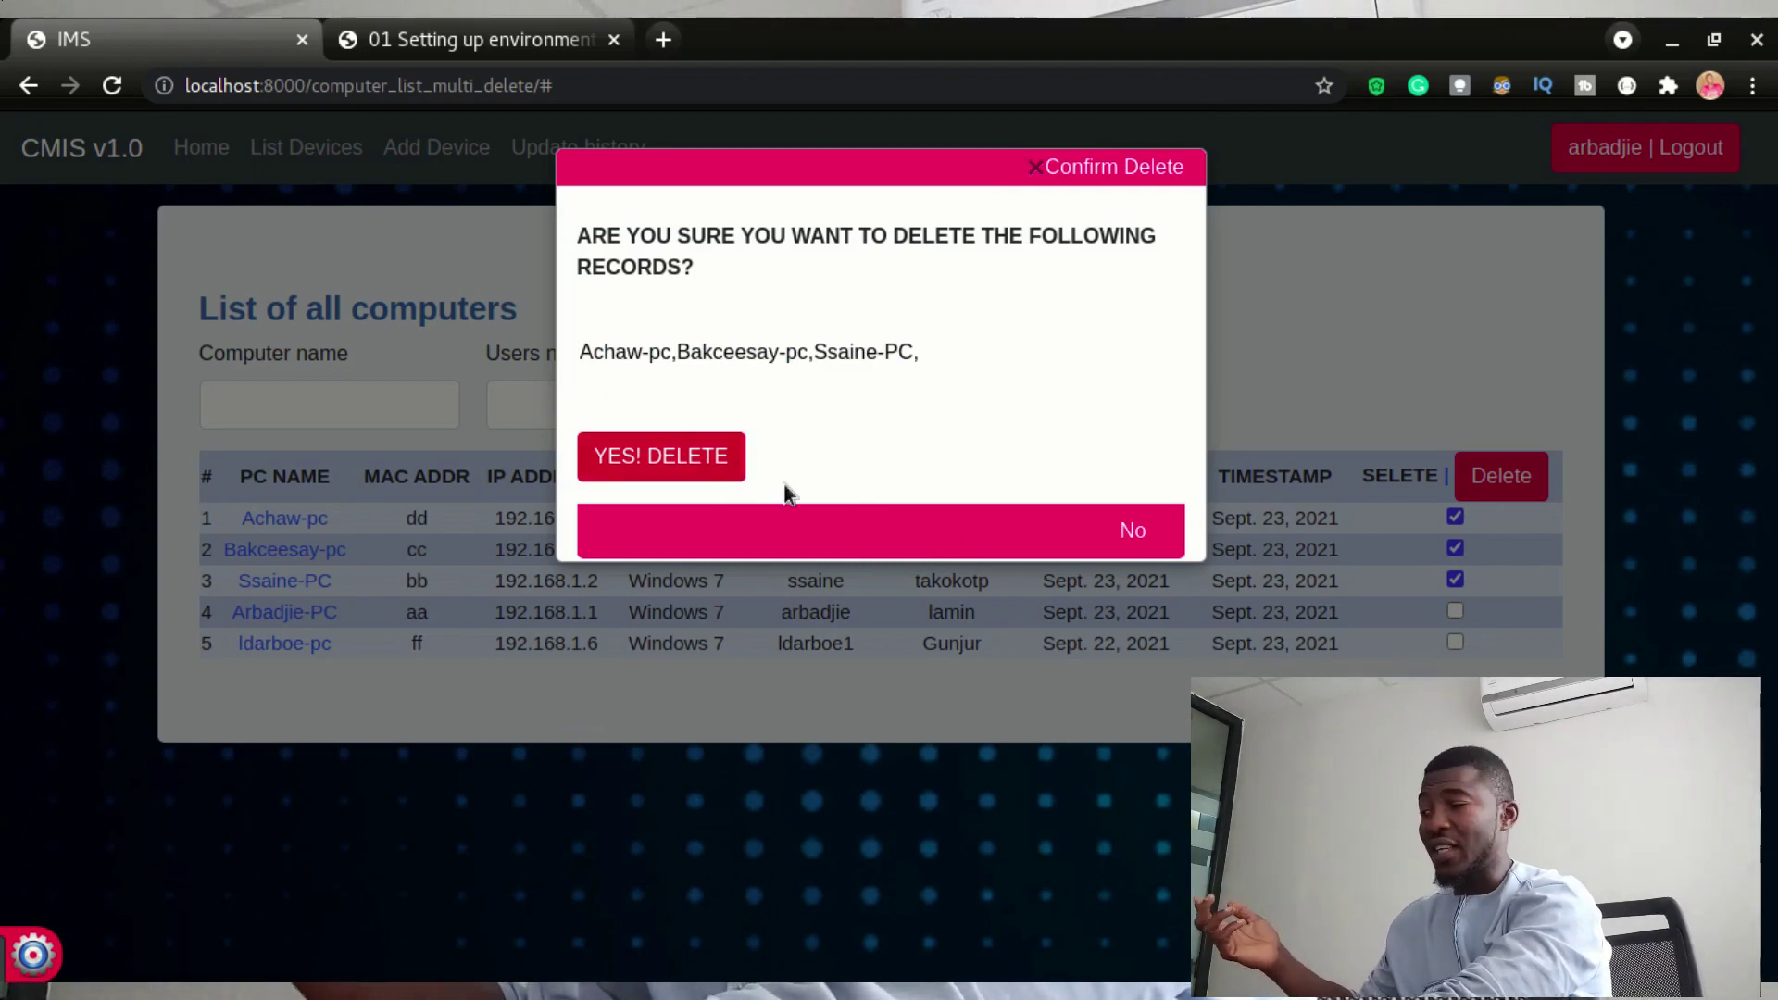
# - Cancel once, then delete the three computers again, confirming with YES! DELETE
pyautogui.click(1146, 537)
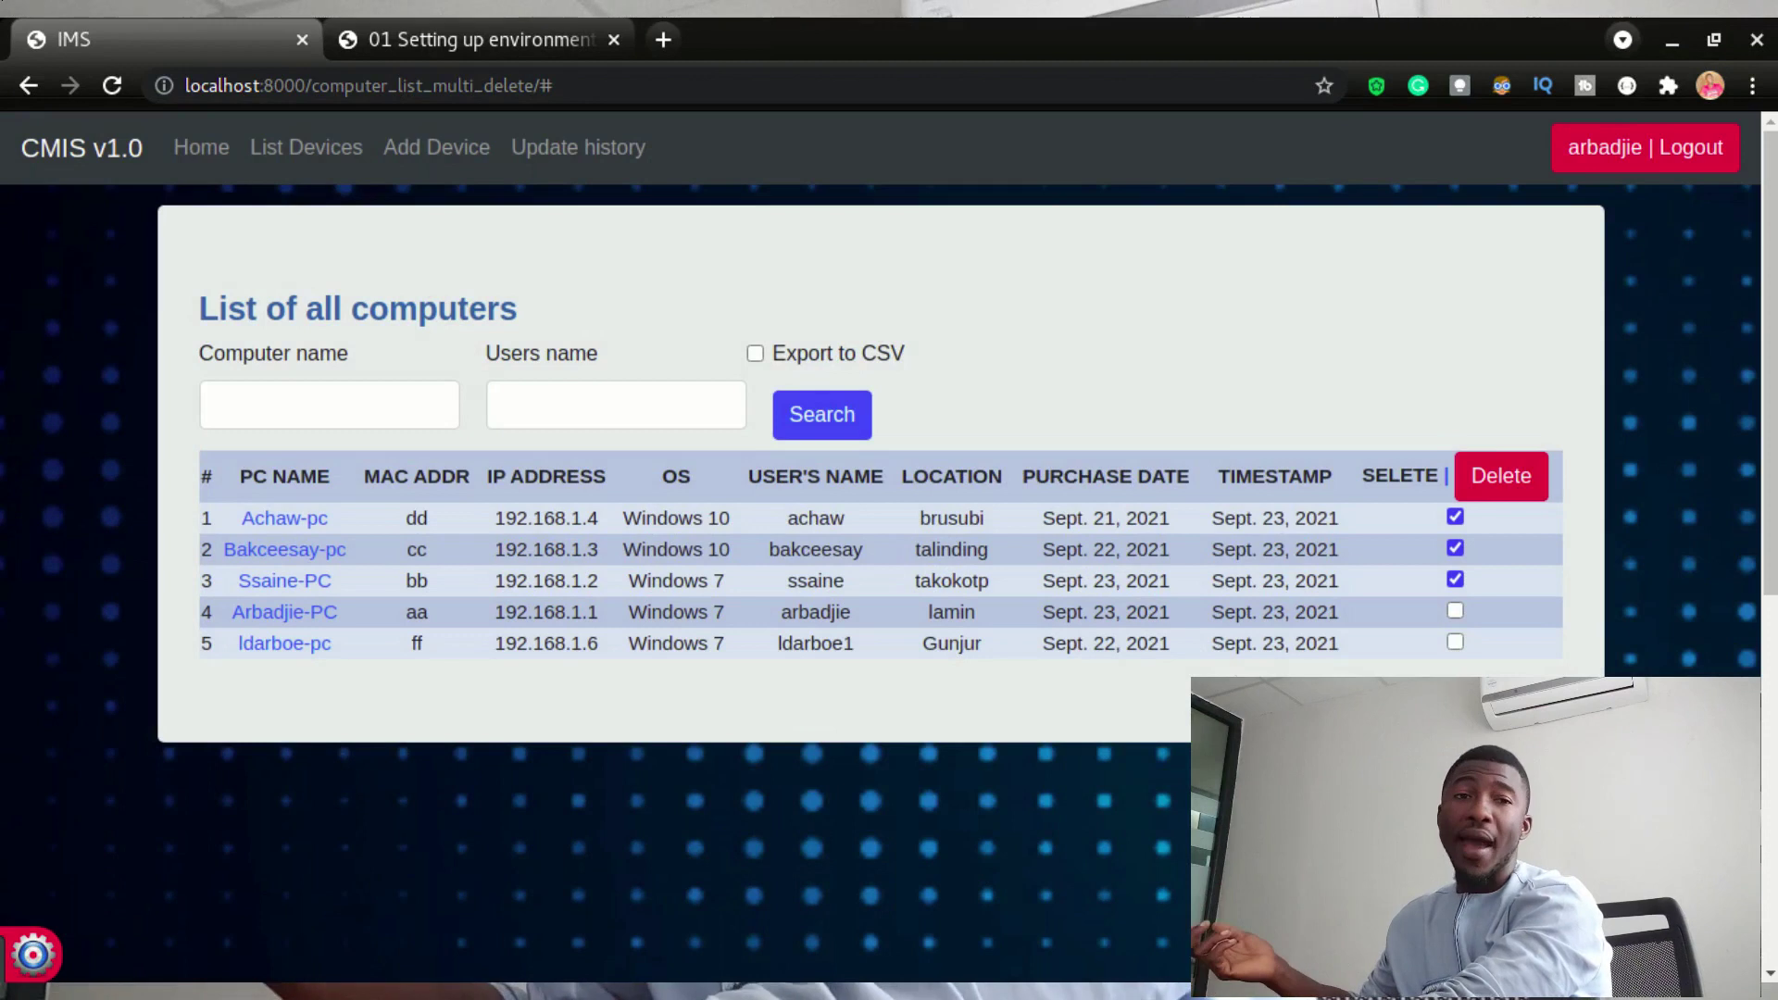
pyautogui.click(1501, 491)
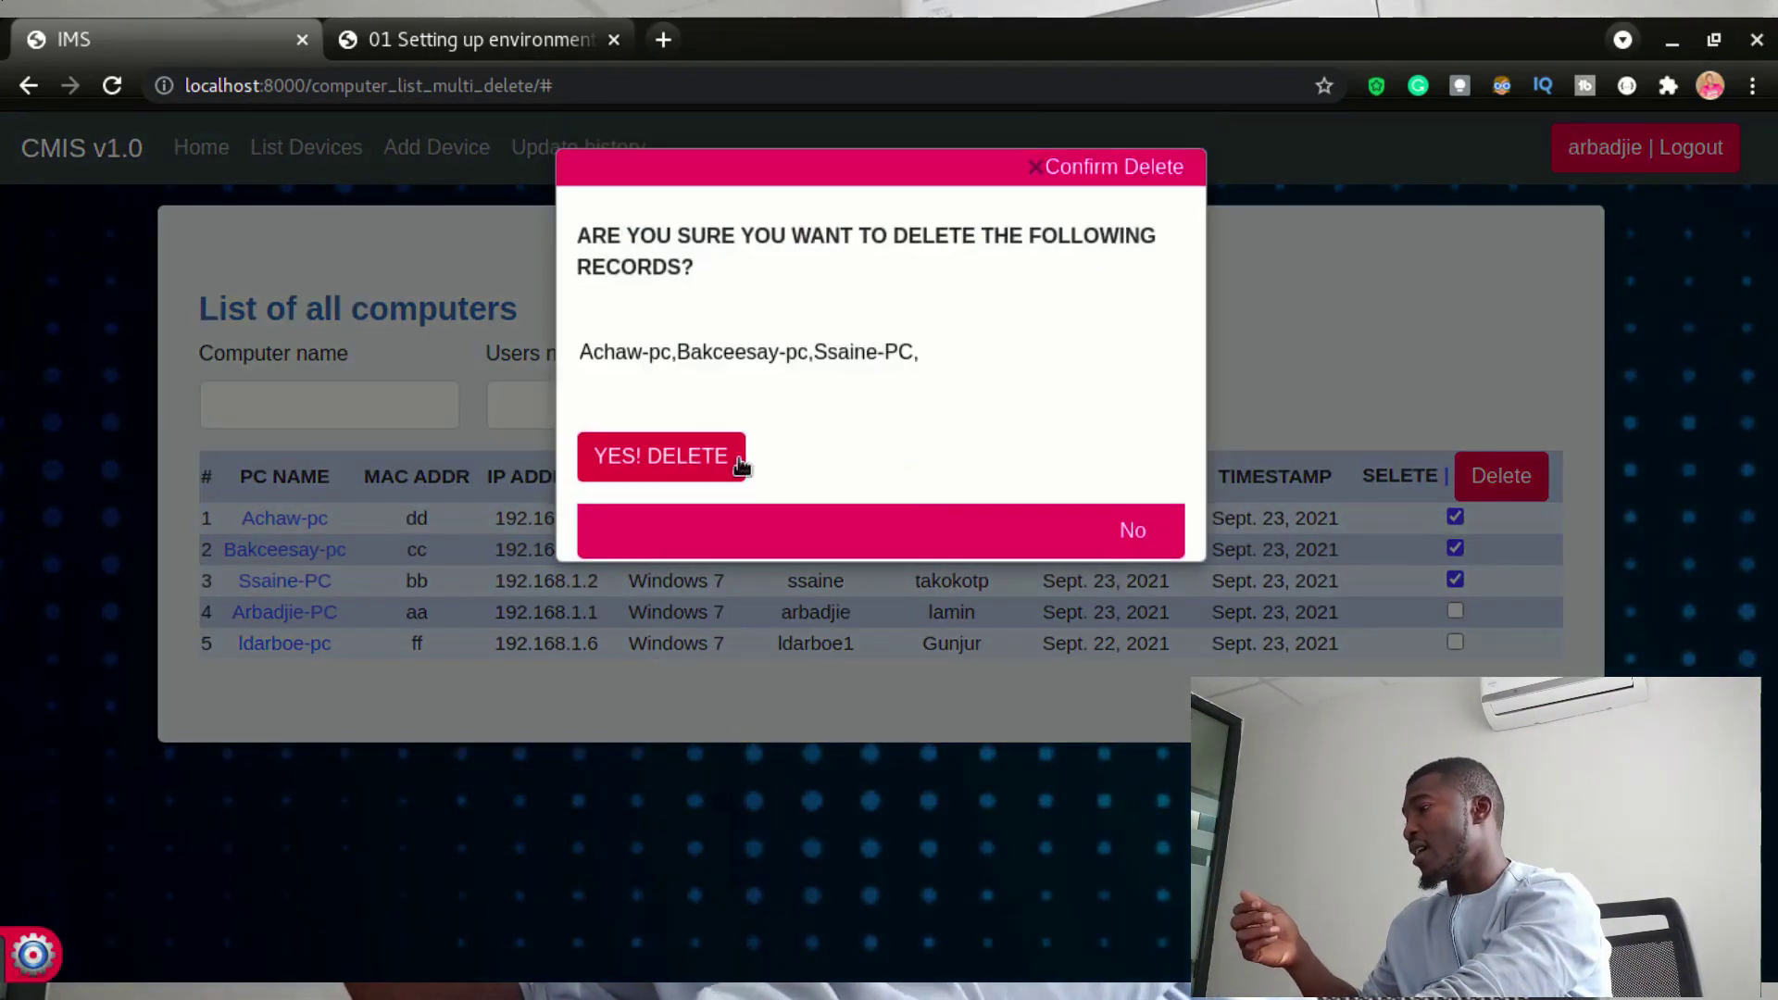
pyautogui.click(708, 456)
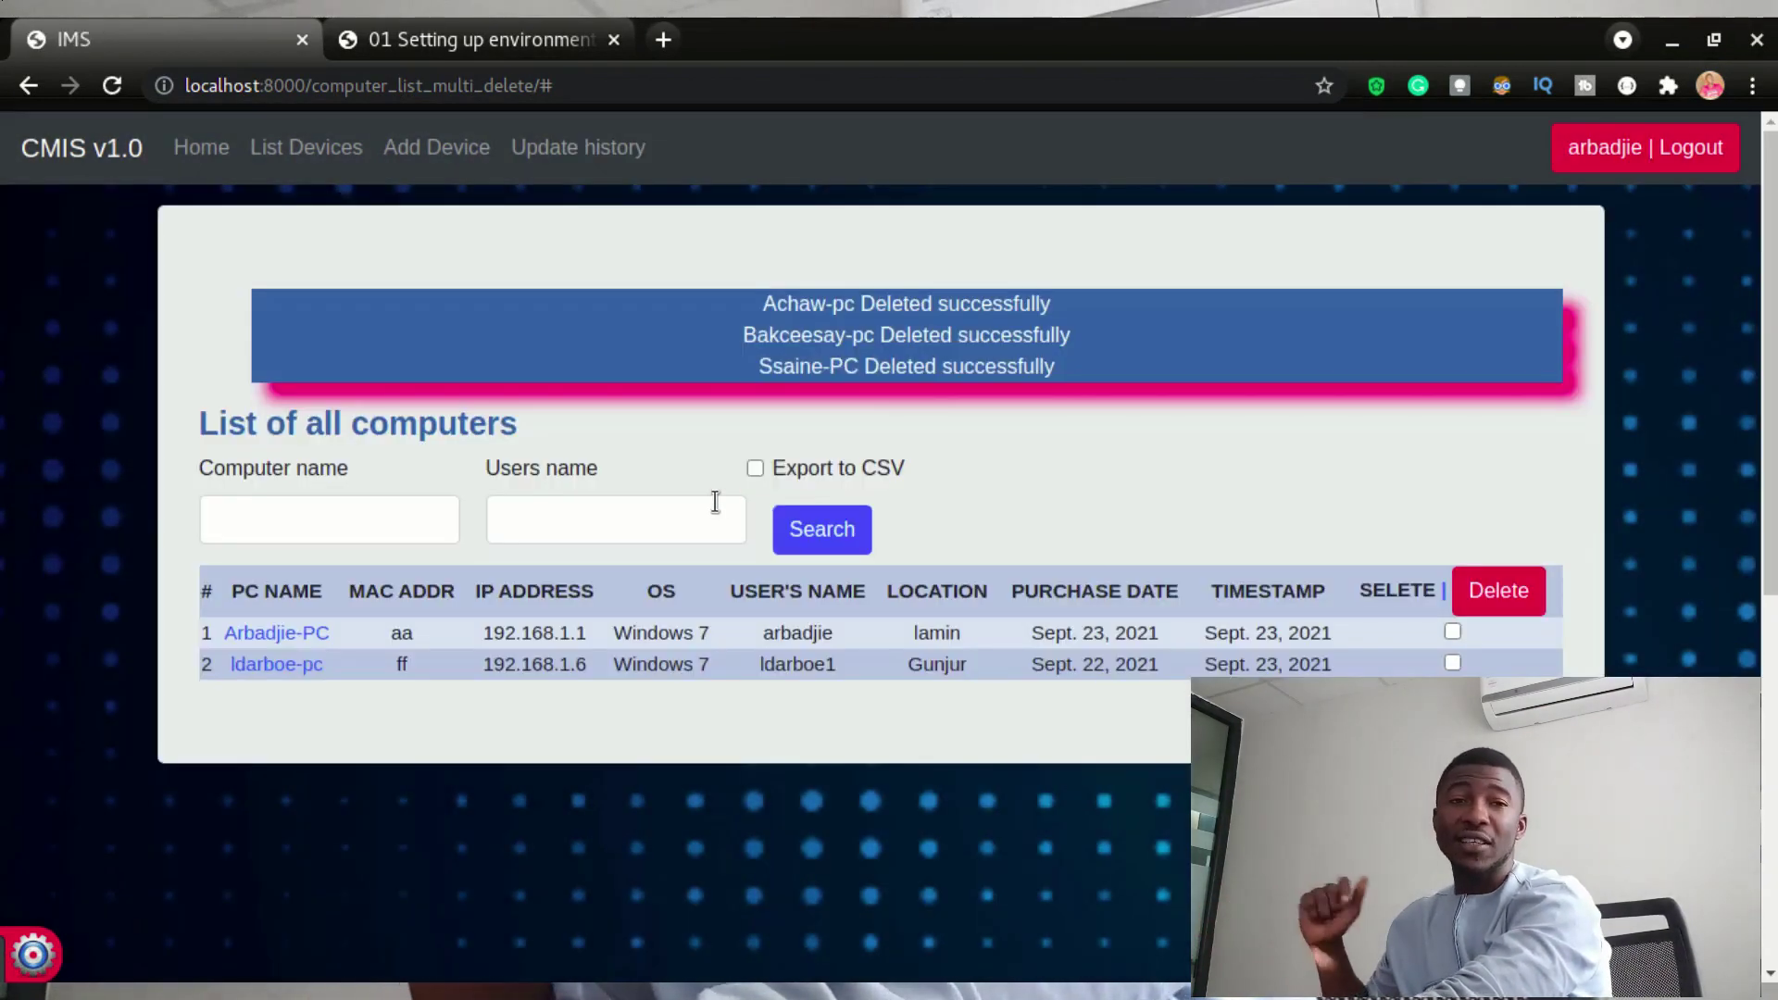
pyautogui.moveTo(775, 292); pyautogui.dragTo(1073, 389)
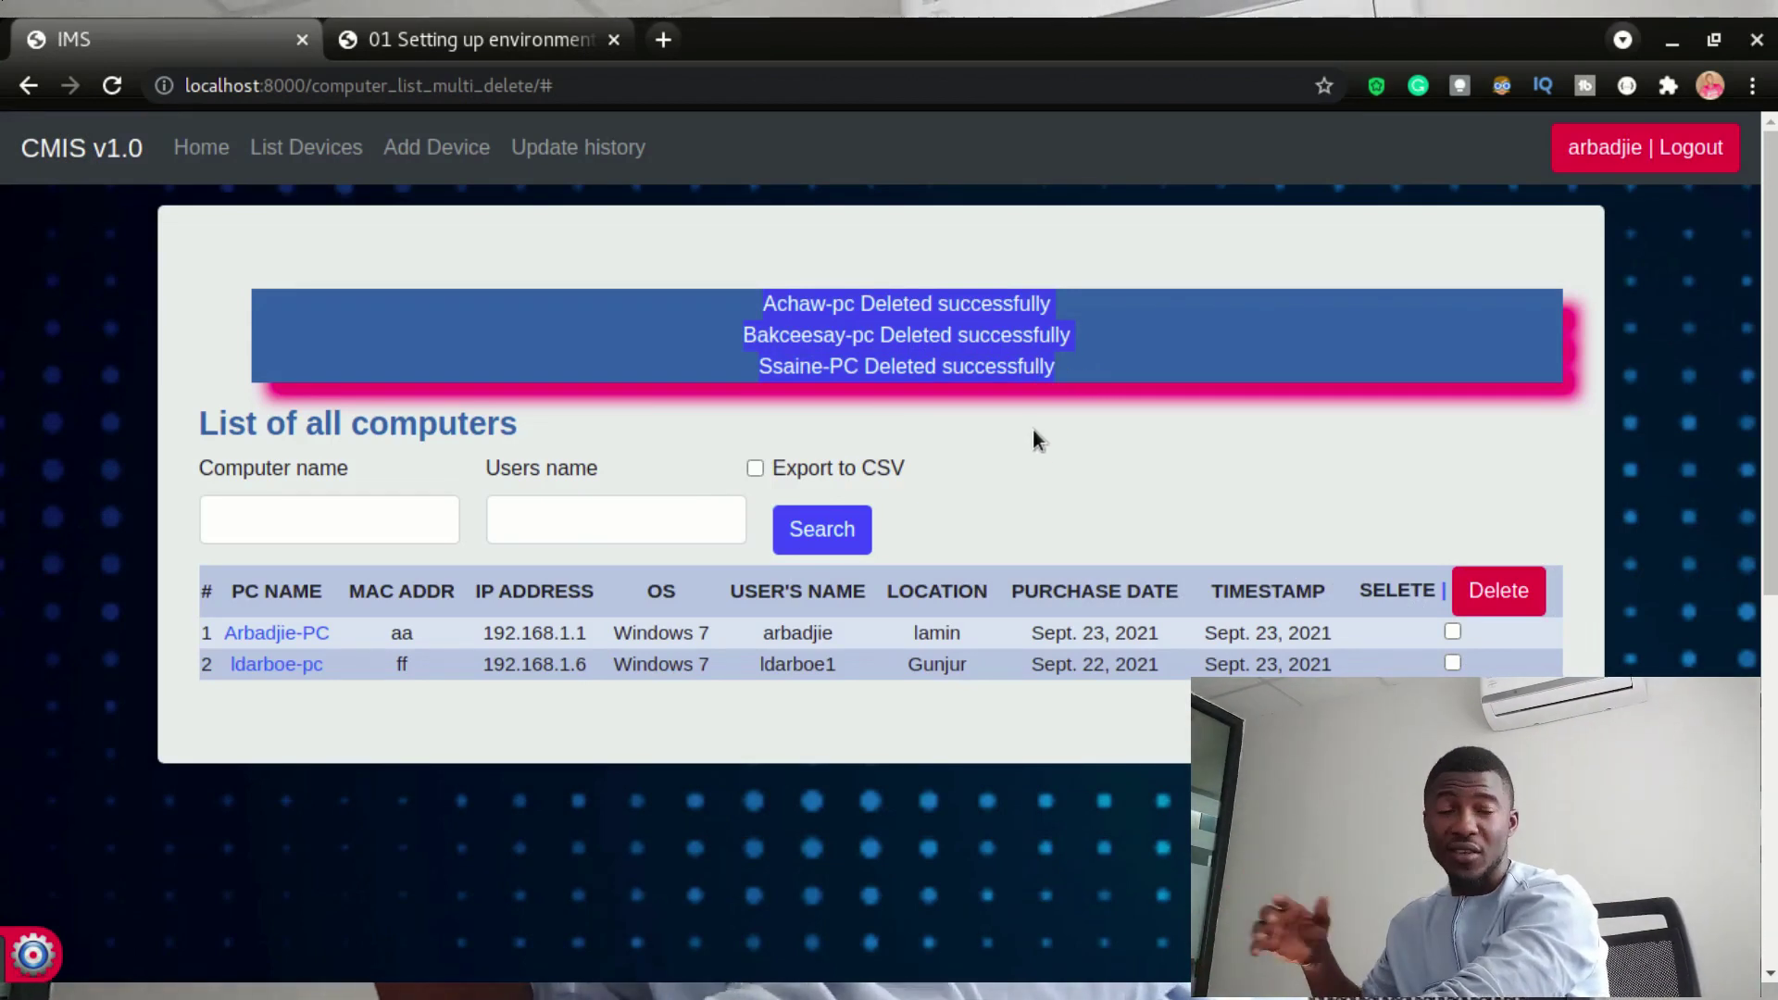
# - Edit Arbadjie-PC, appending ':bb' so its MAC address reads aa:bb, and save
pyautogui.click(1050, 424)
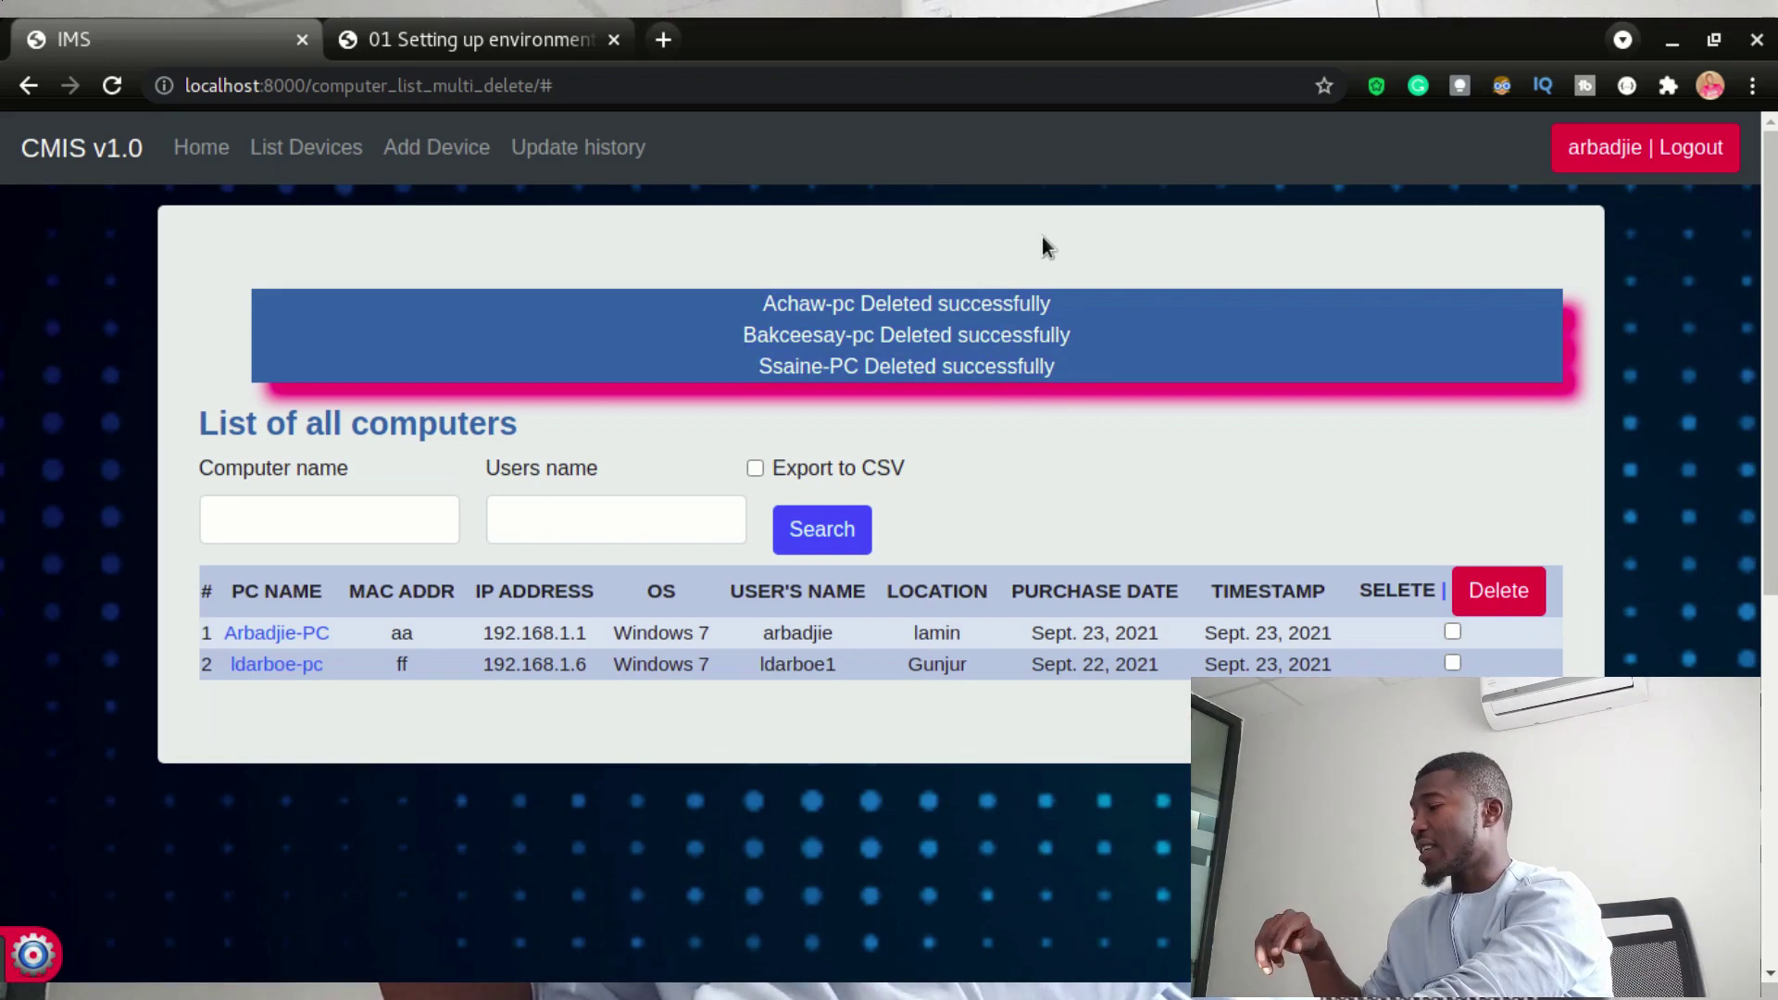
pyautogui.click(296, 632)
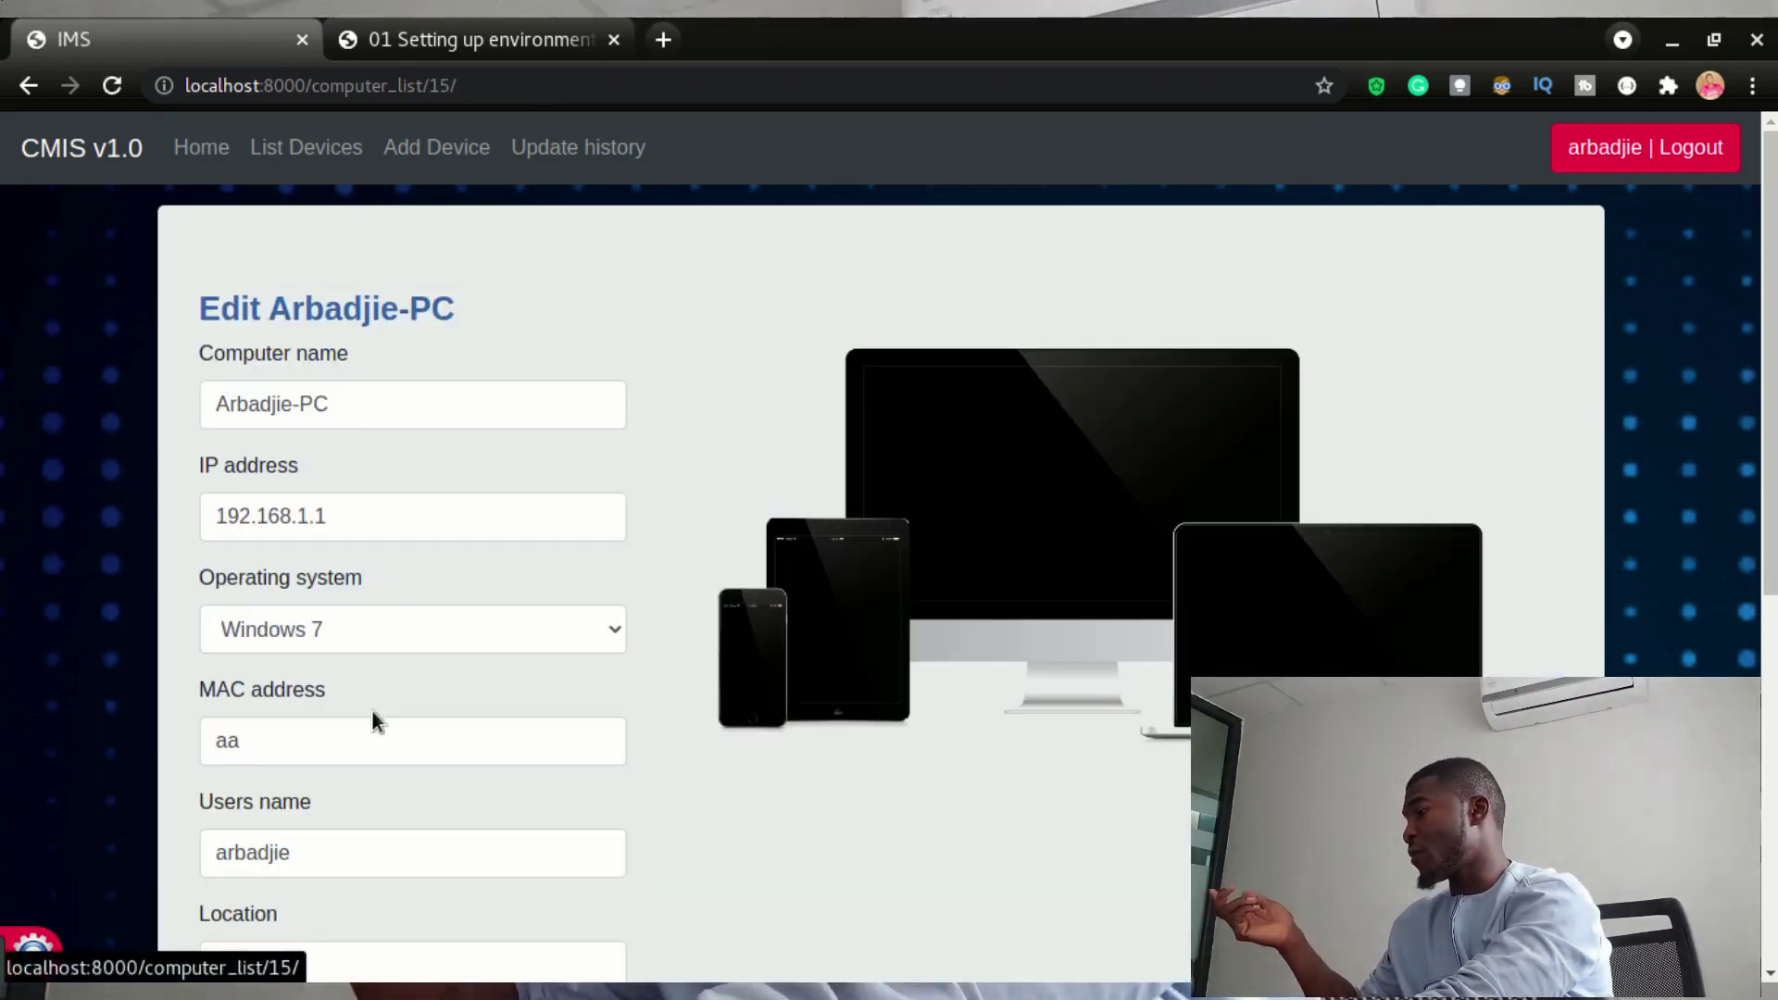
pyautogui.scroll(-6, 370, 611)
pyautogui.scroll(6, 365, 602)
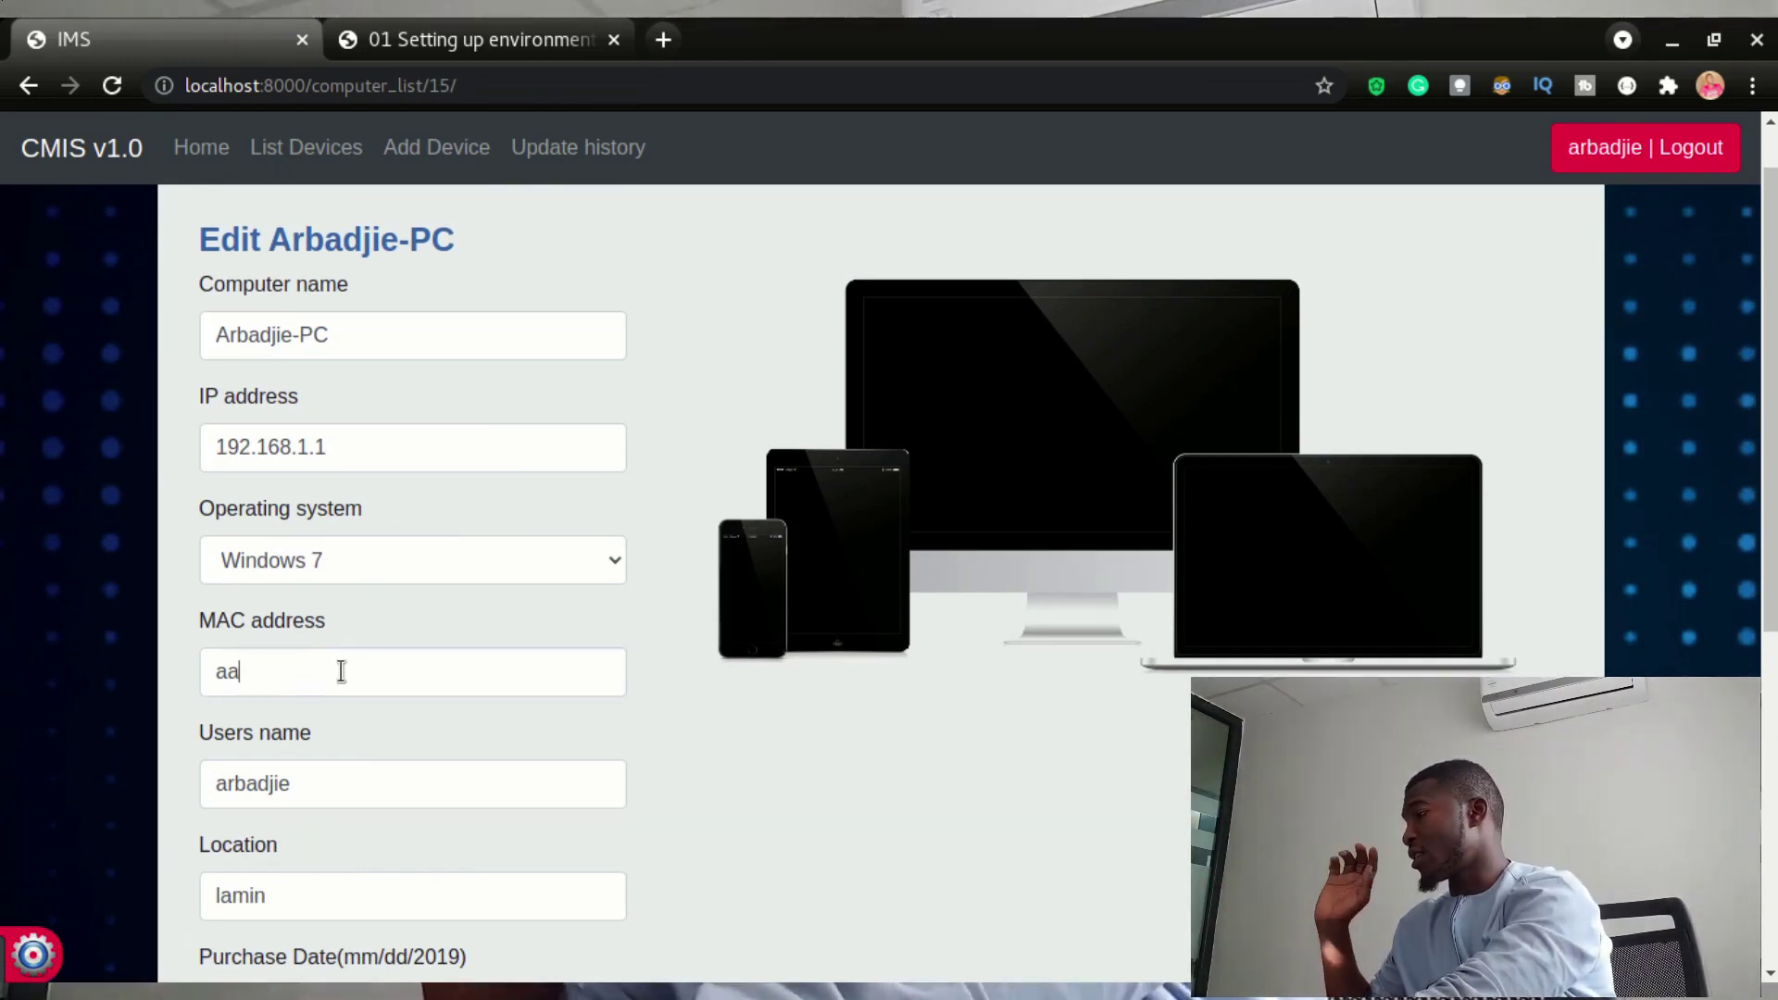
pyautogui.click(352, 671)
pyautogui.write(':')
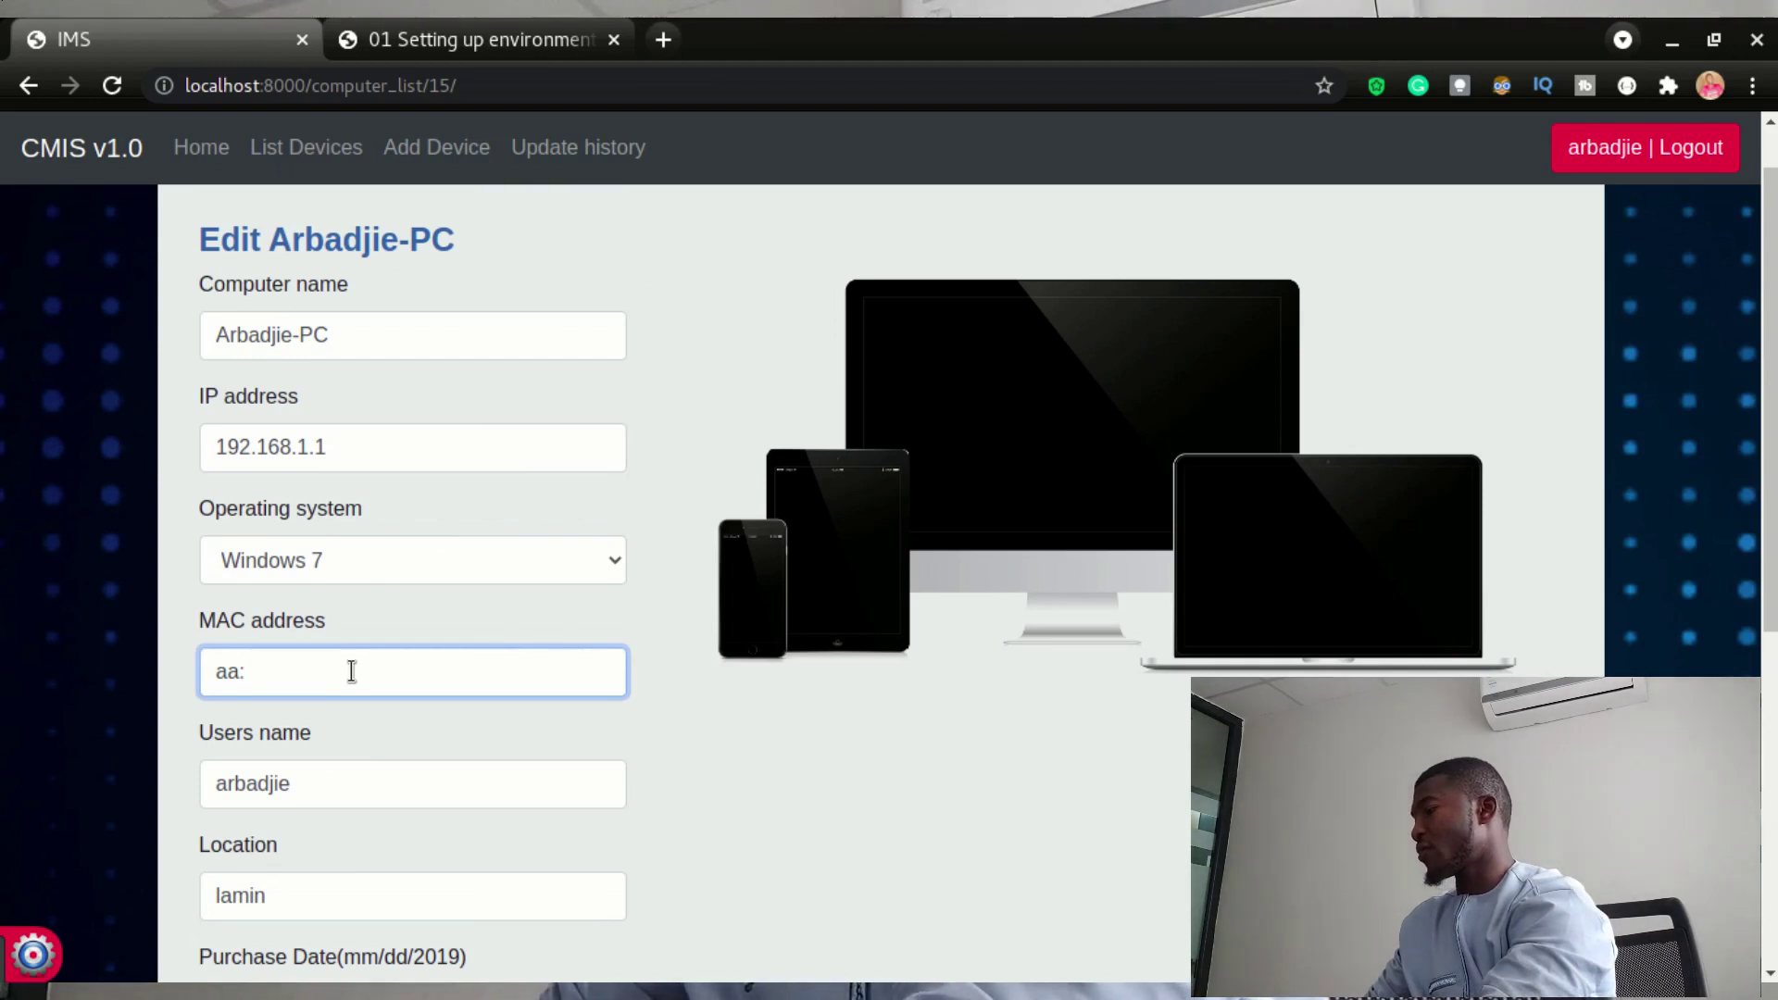
pyautogui.write('bb')
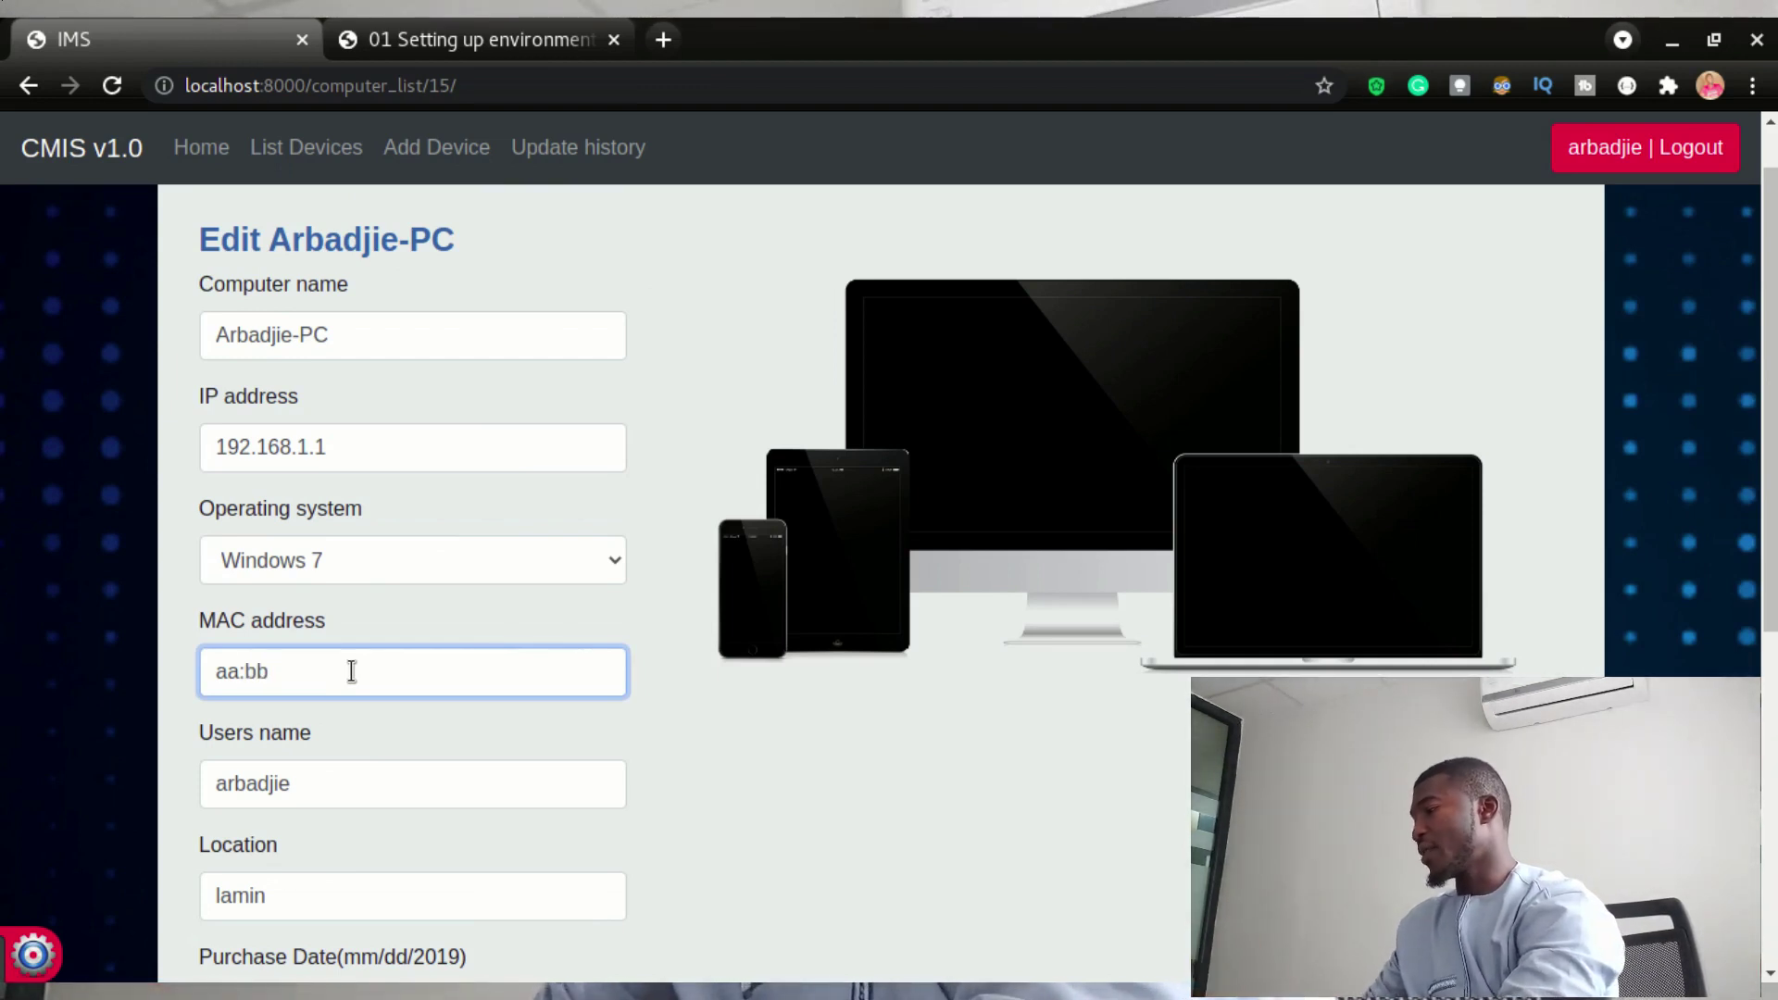
pyautogui.press('Return')
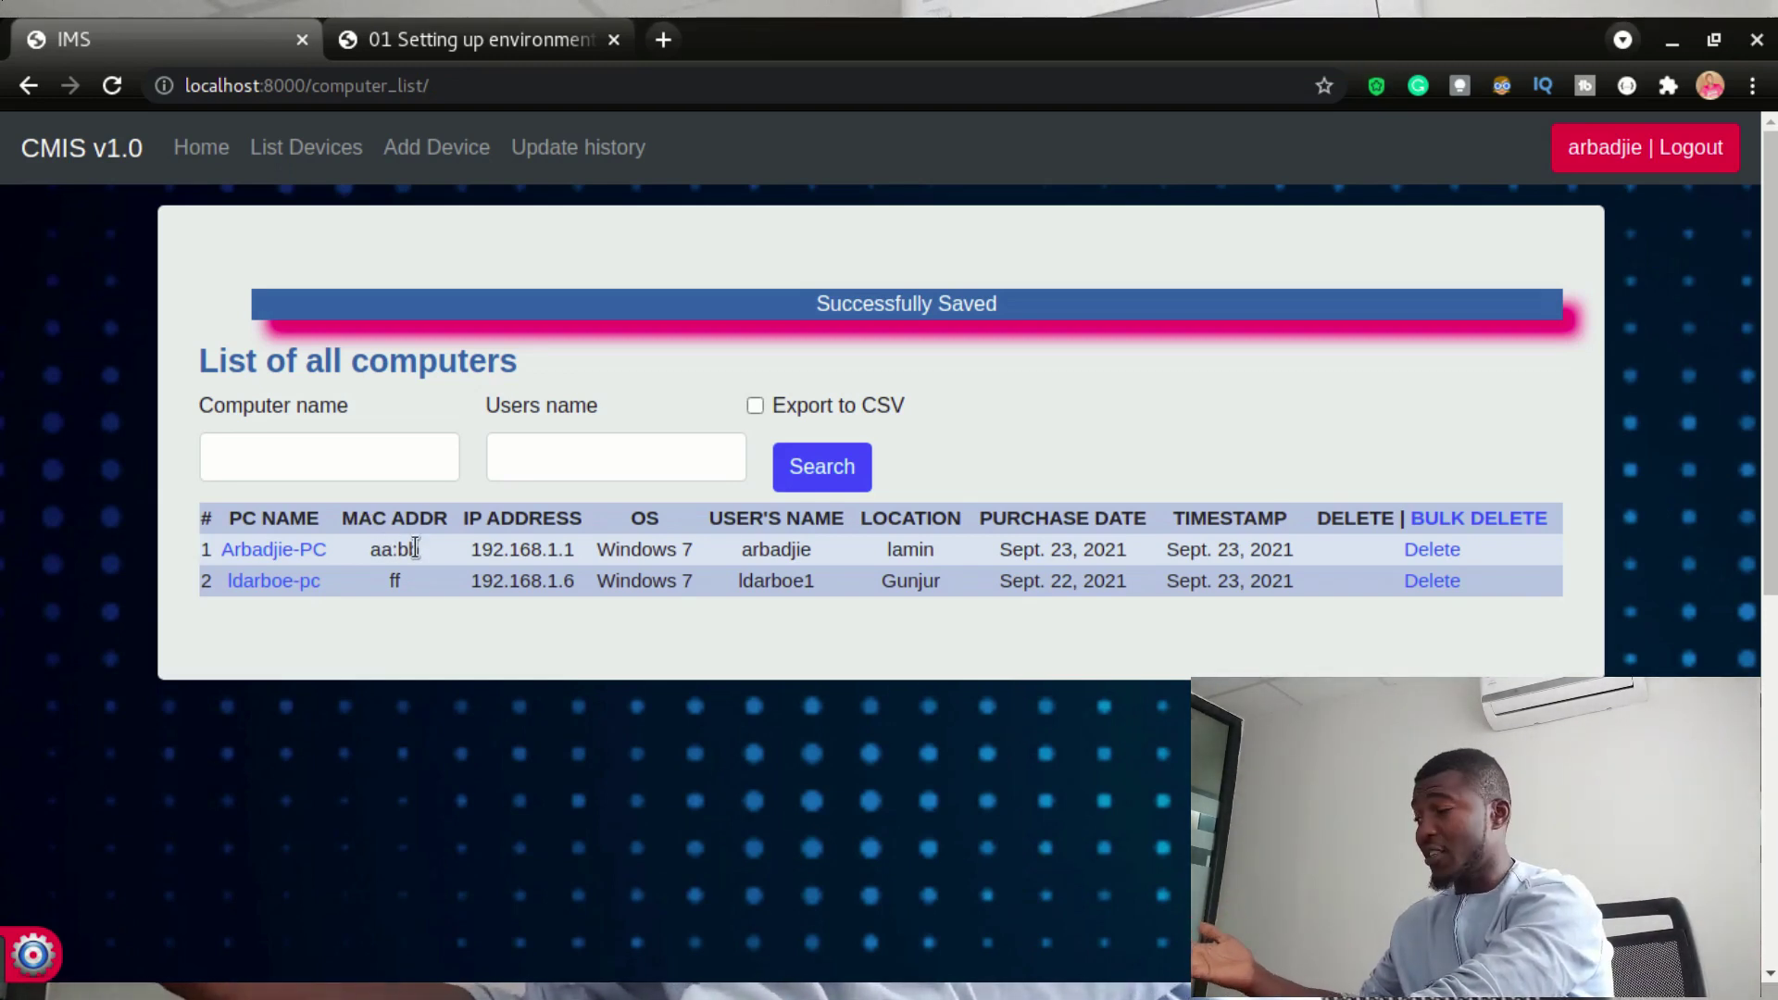
# - Compare Arbadjie-PC's old MAC aa (row 6) with the new aa:bb (row 9) in Update history
pyautogui.click(575, 147)
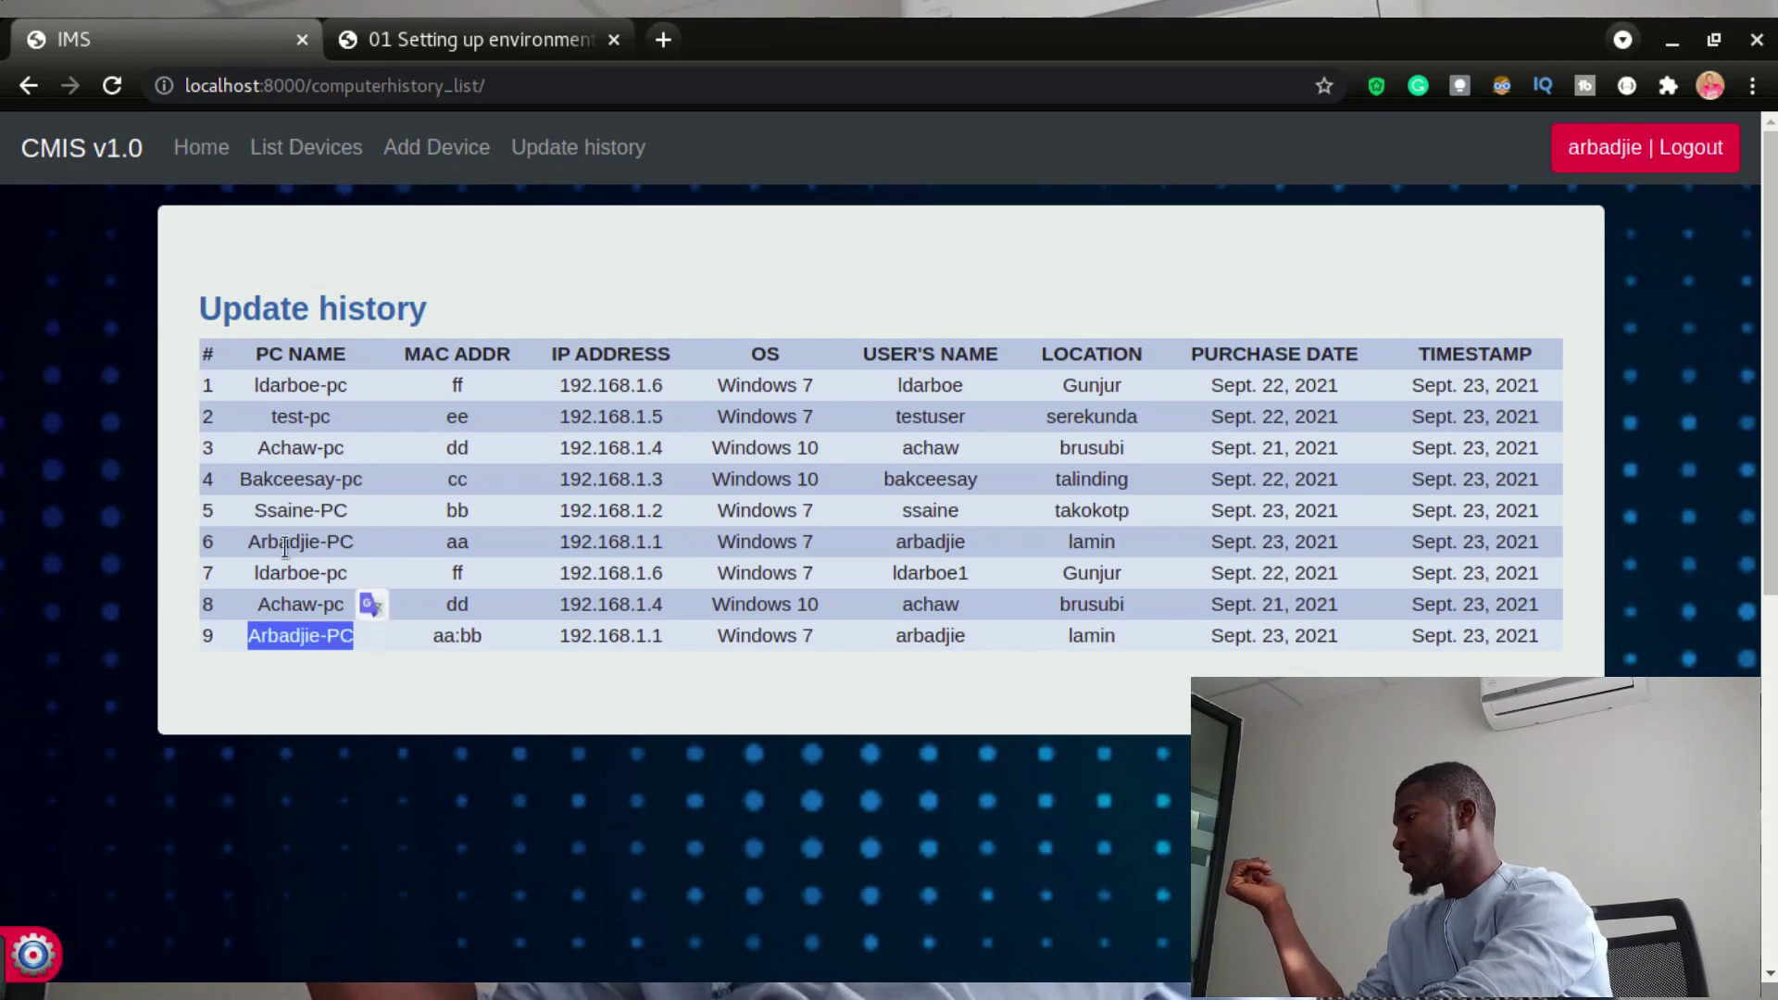
pyautogui.moveTo(266, 537); pyautogui.dragTo(471, 542)
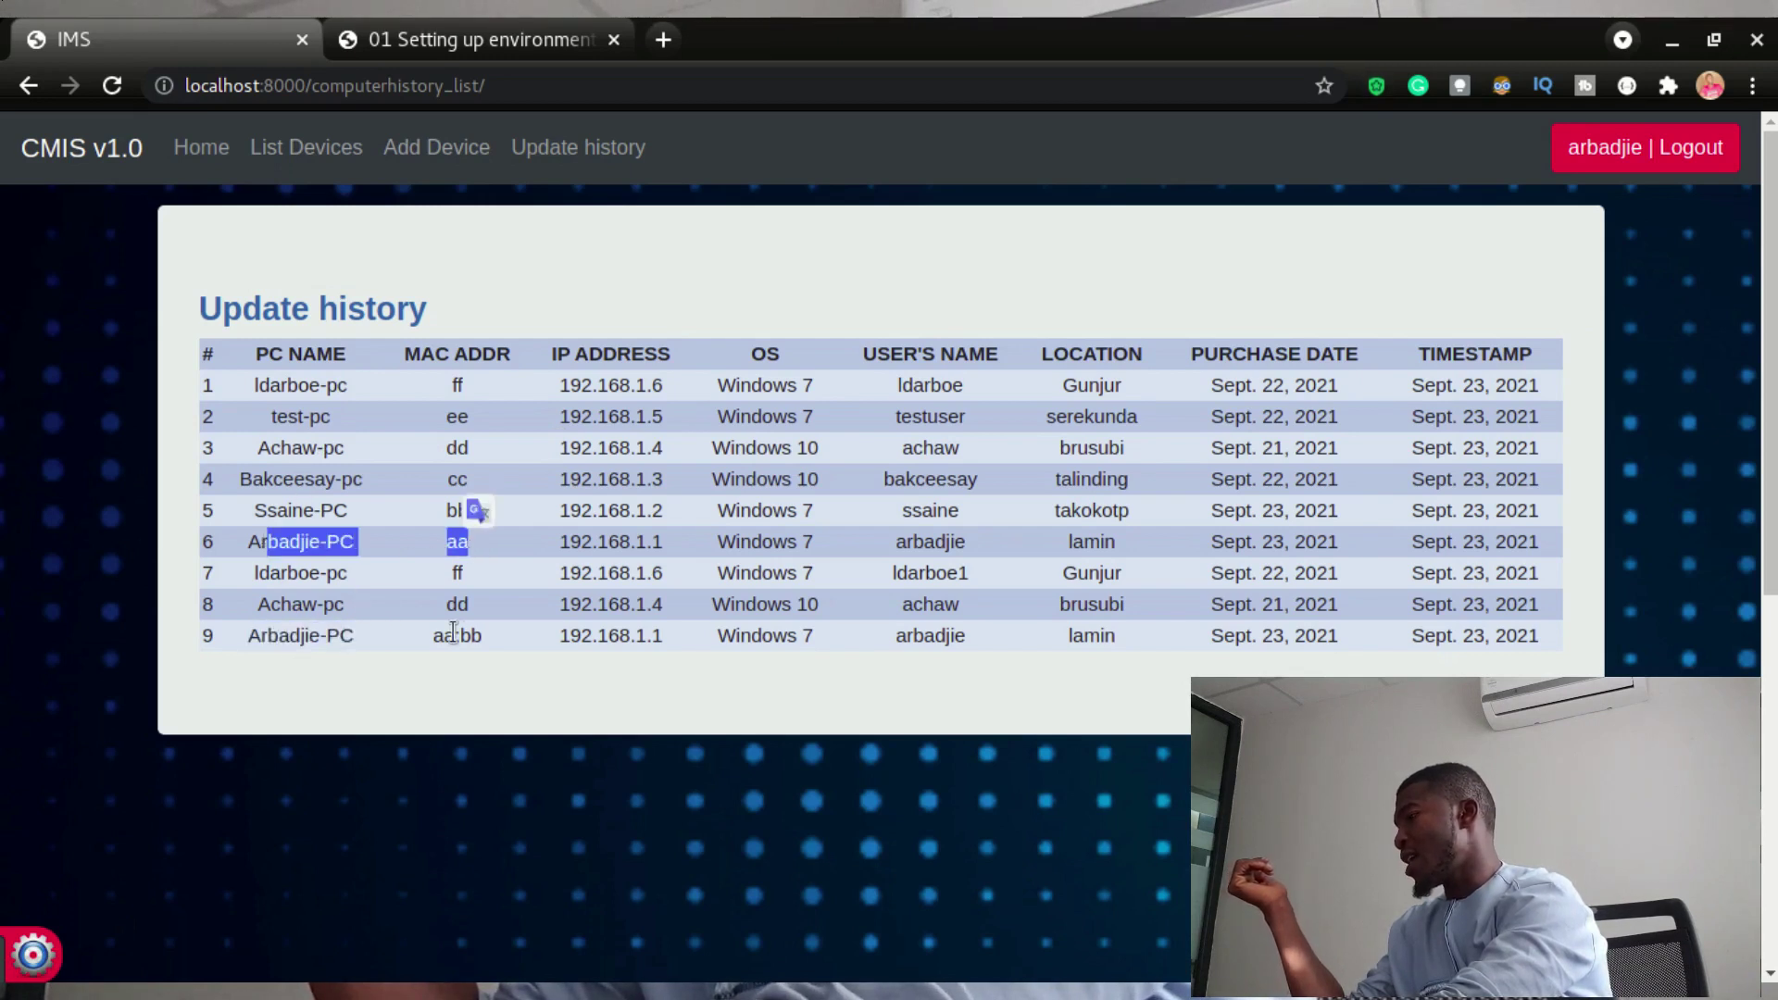
pyautogui.moveTo(434, 630); pyautogui.dragTo(474, 635)
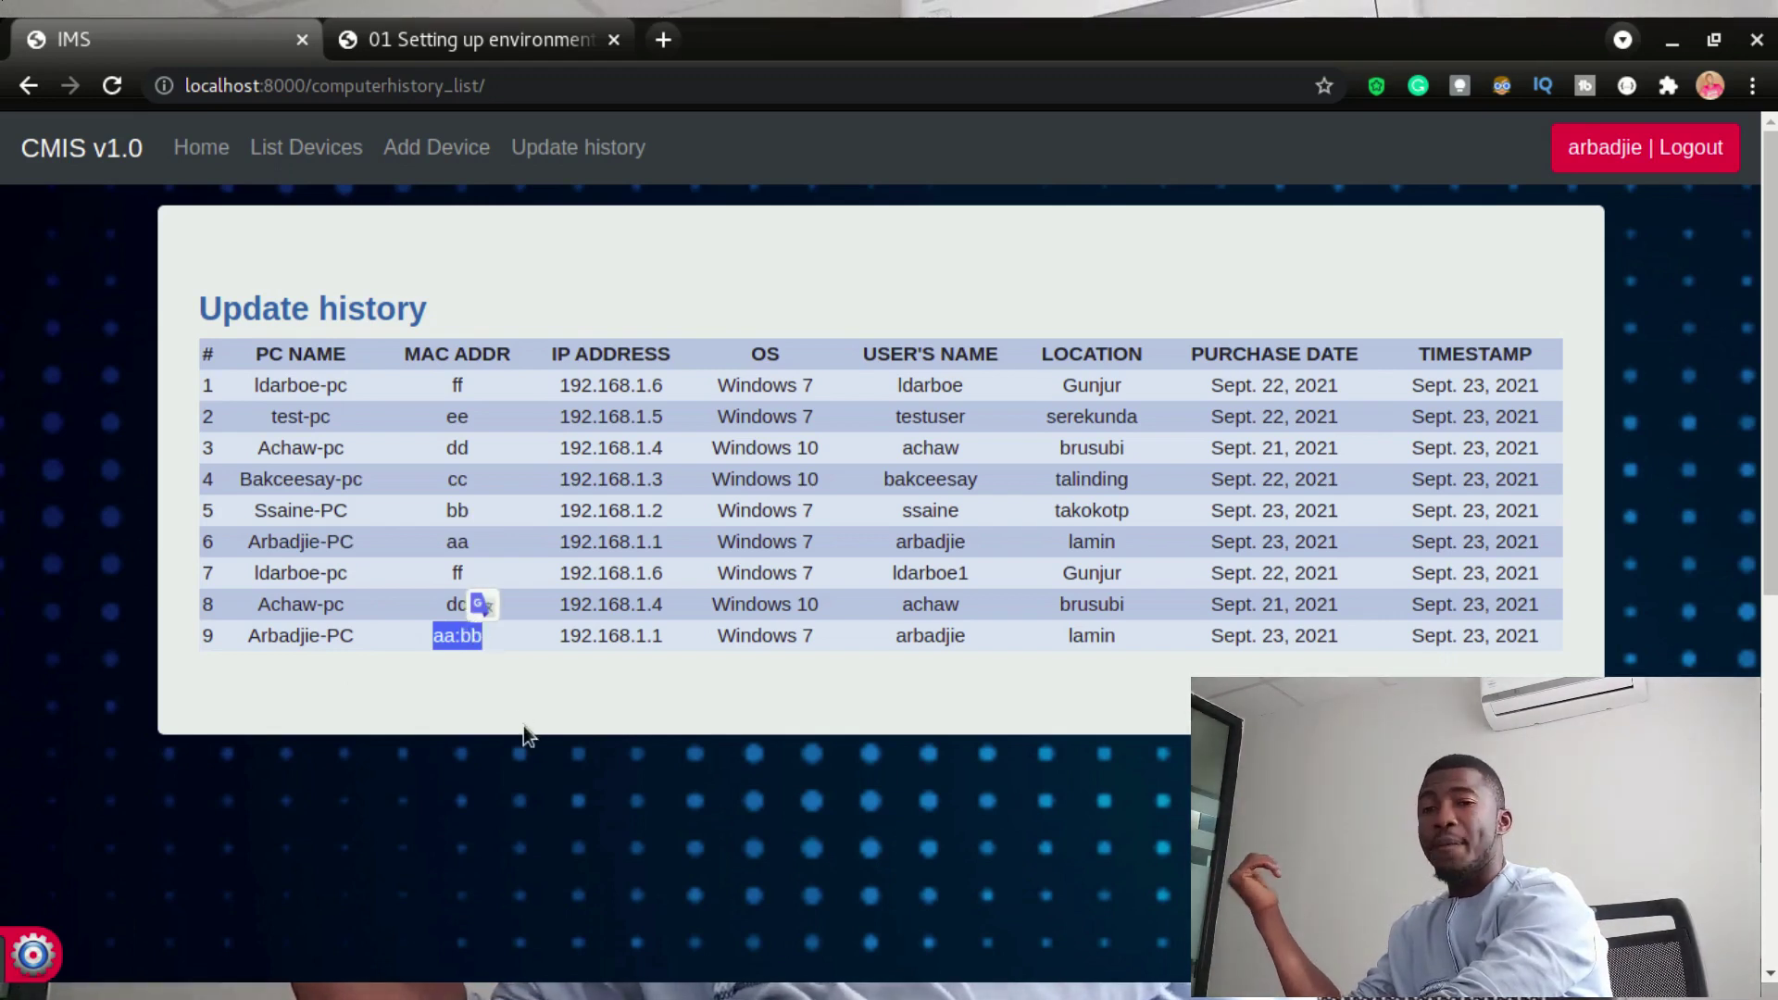
pyautogui.click(1213, 639)
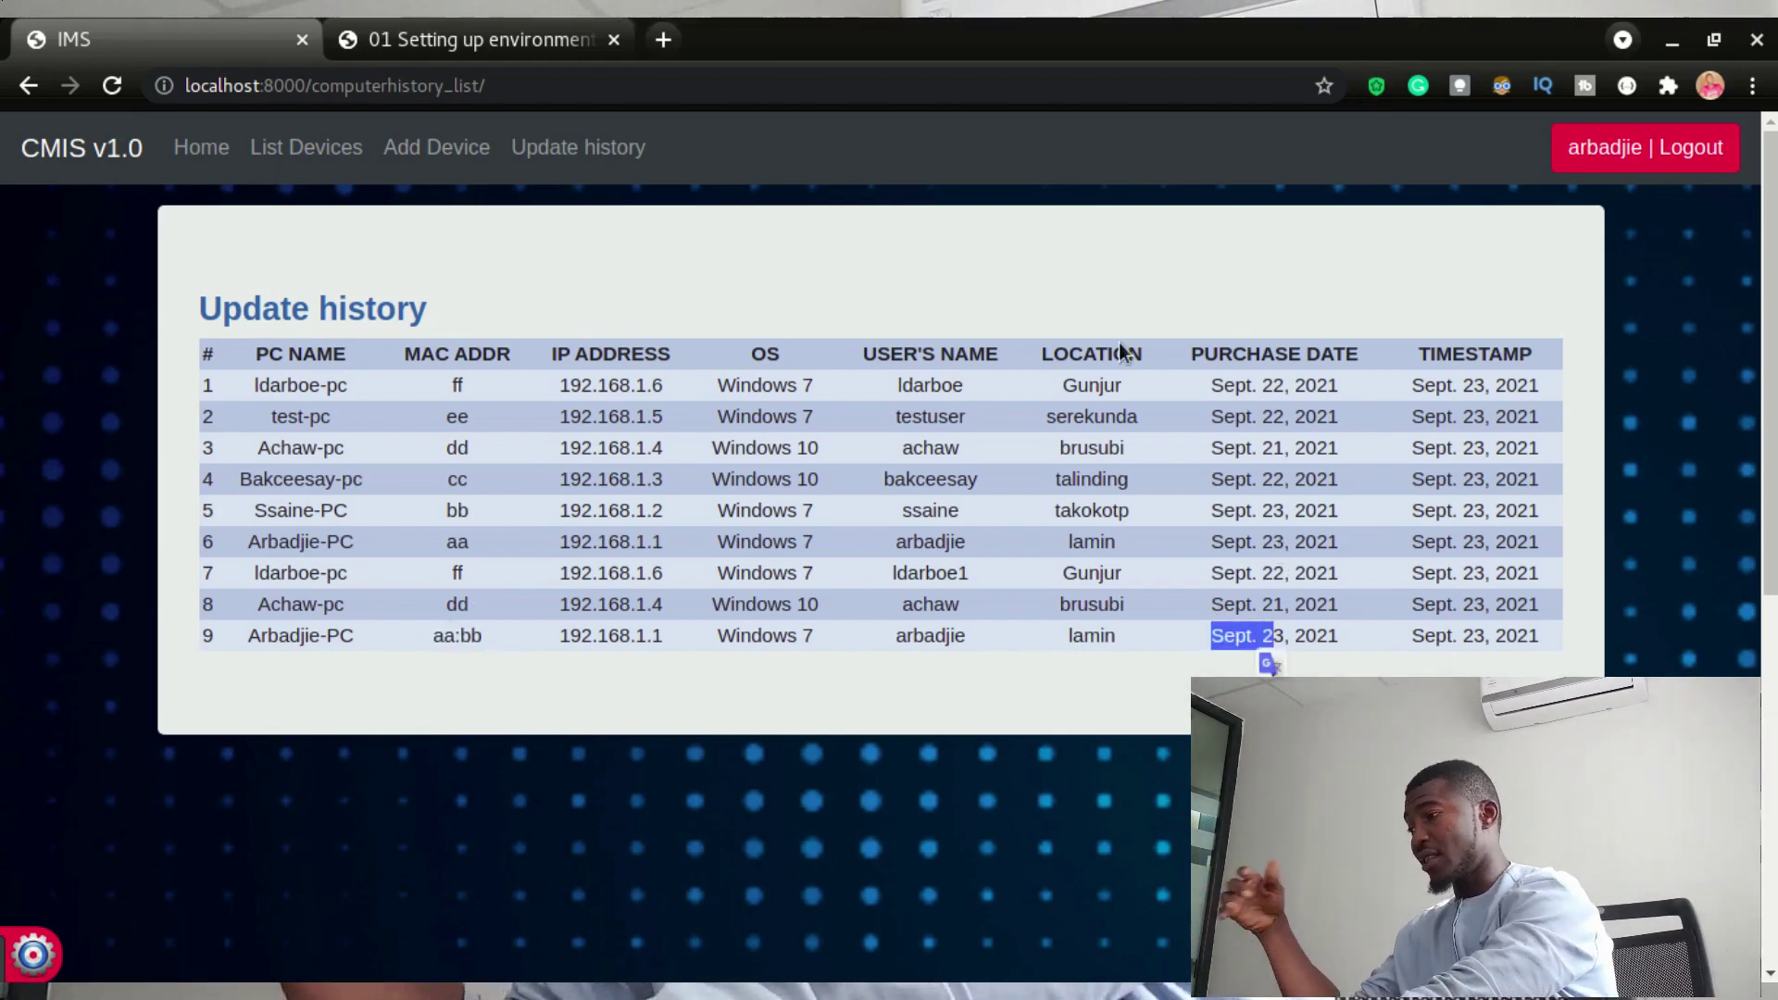
pyautogui.moveTo(279, 543); pyautogui.dragTo(929, 537)
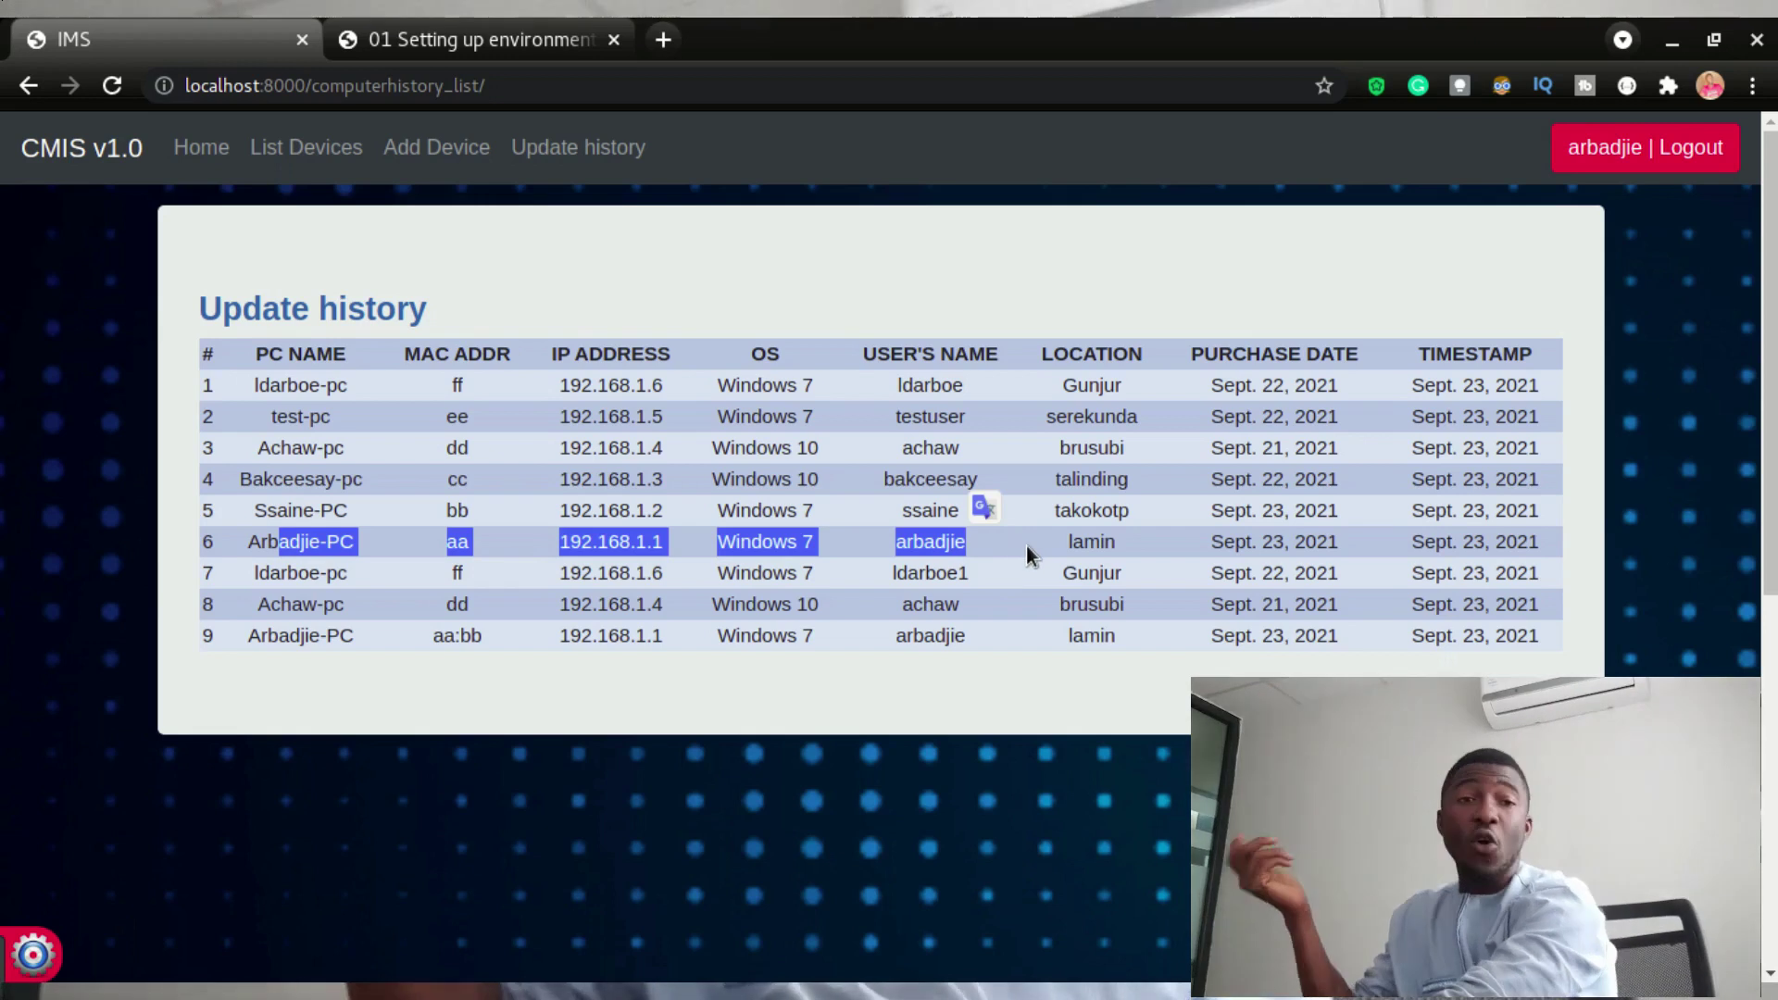
pyautogui.click(1046, 535)
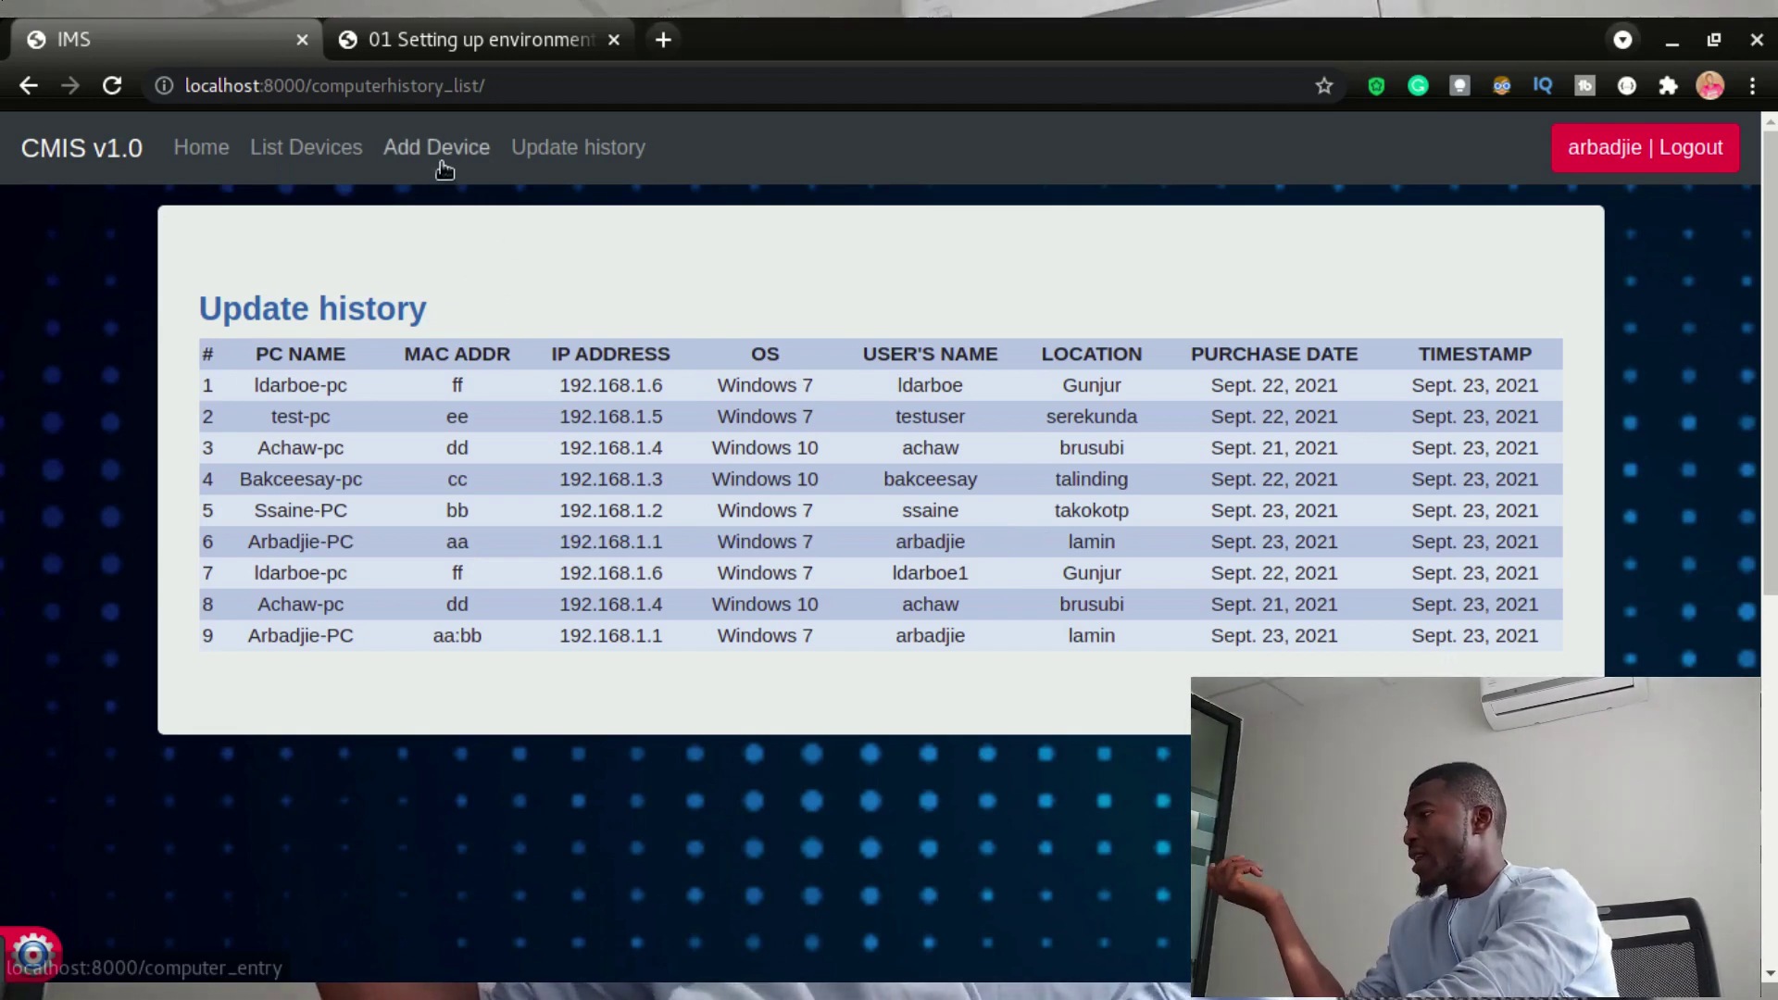
# - On the Add Computer form, confirm the Operating system dropdown offers only Windows 7 and Windows 10
pyautogui.click(436, 150)
pyautogui.click(460, 400)
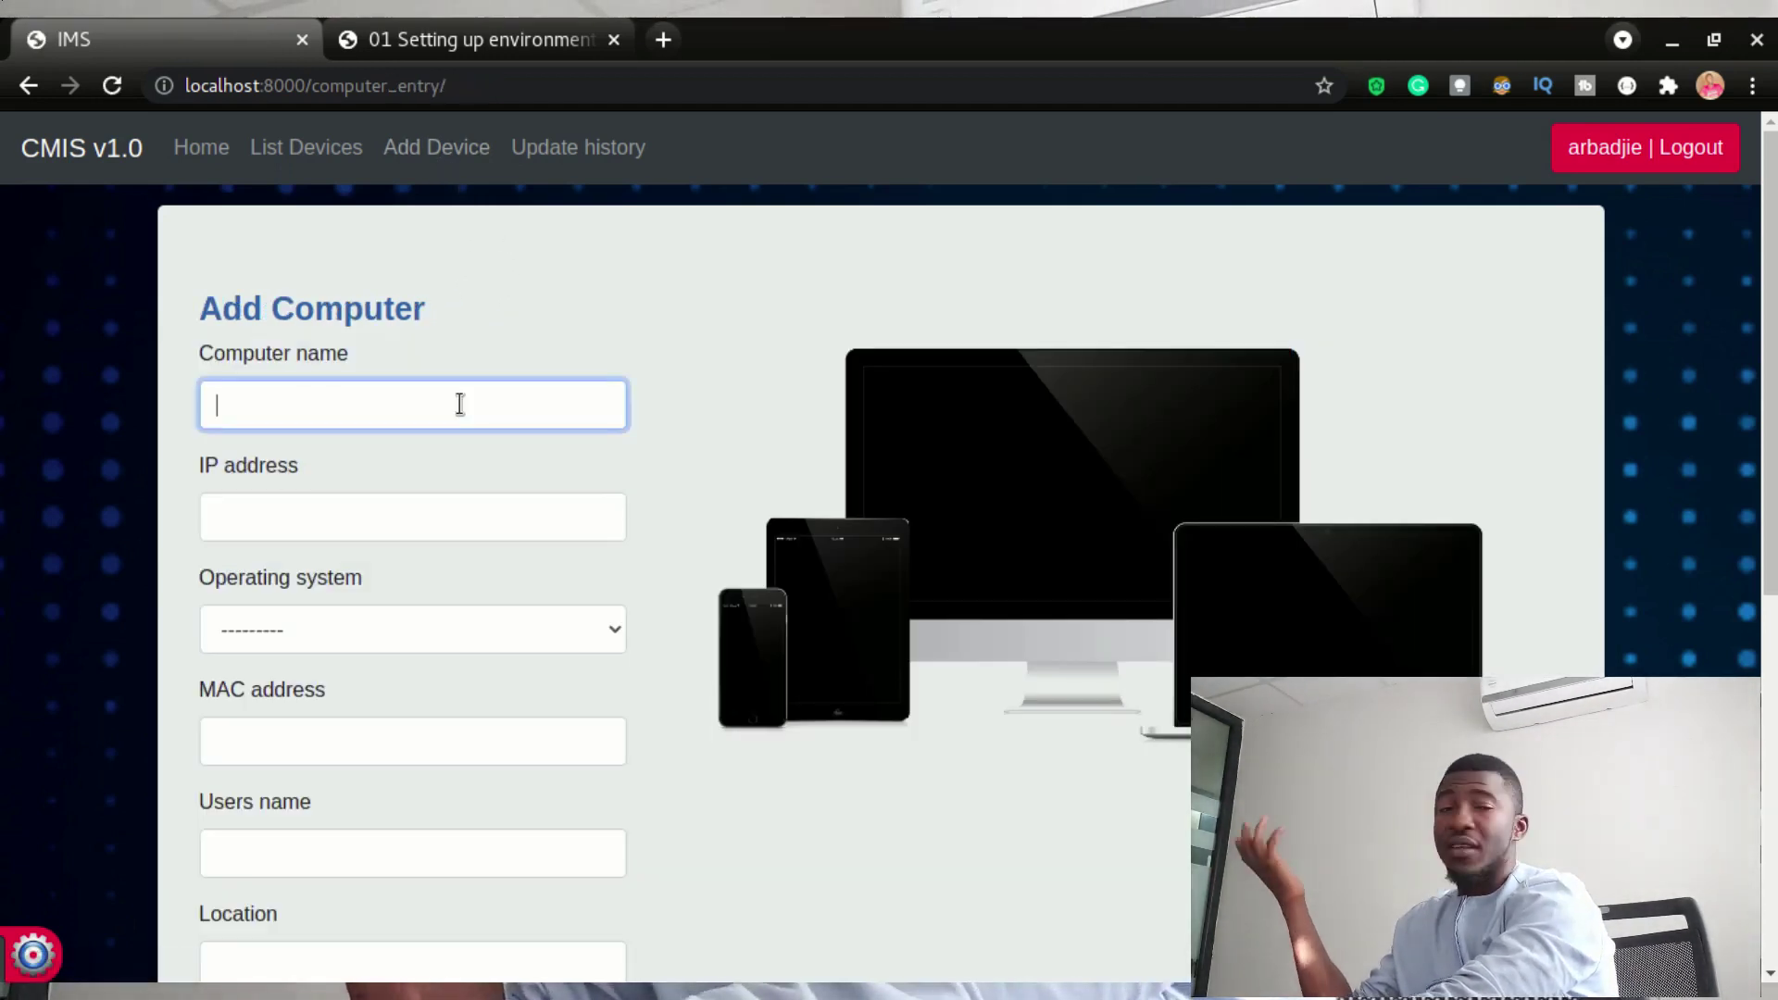
pyautogui.scroll(-3, 475, 427)
pyautogui.scroll(4, 428, 551)
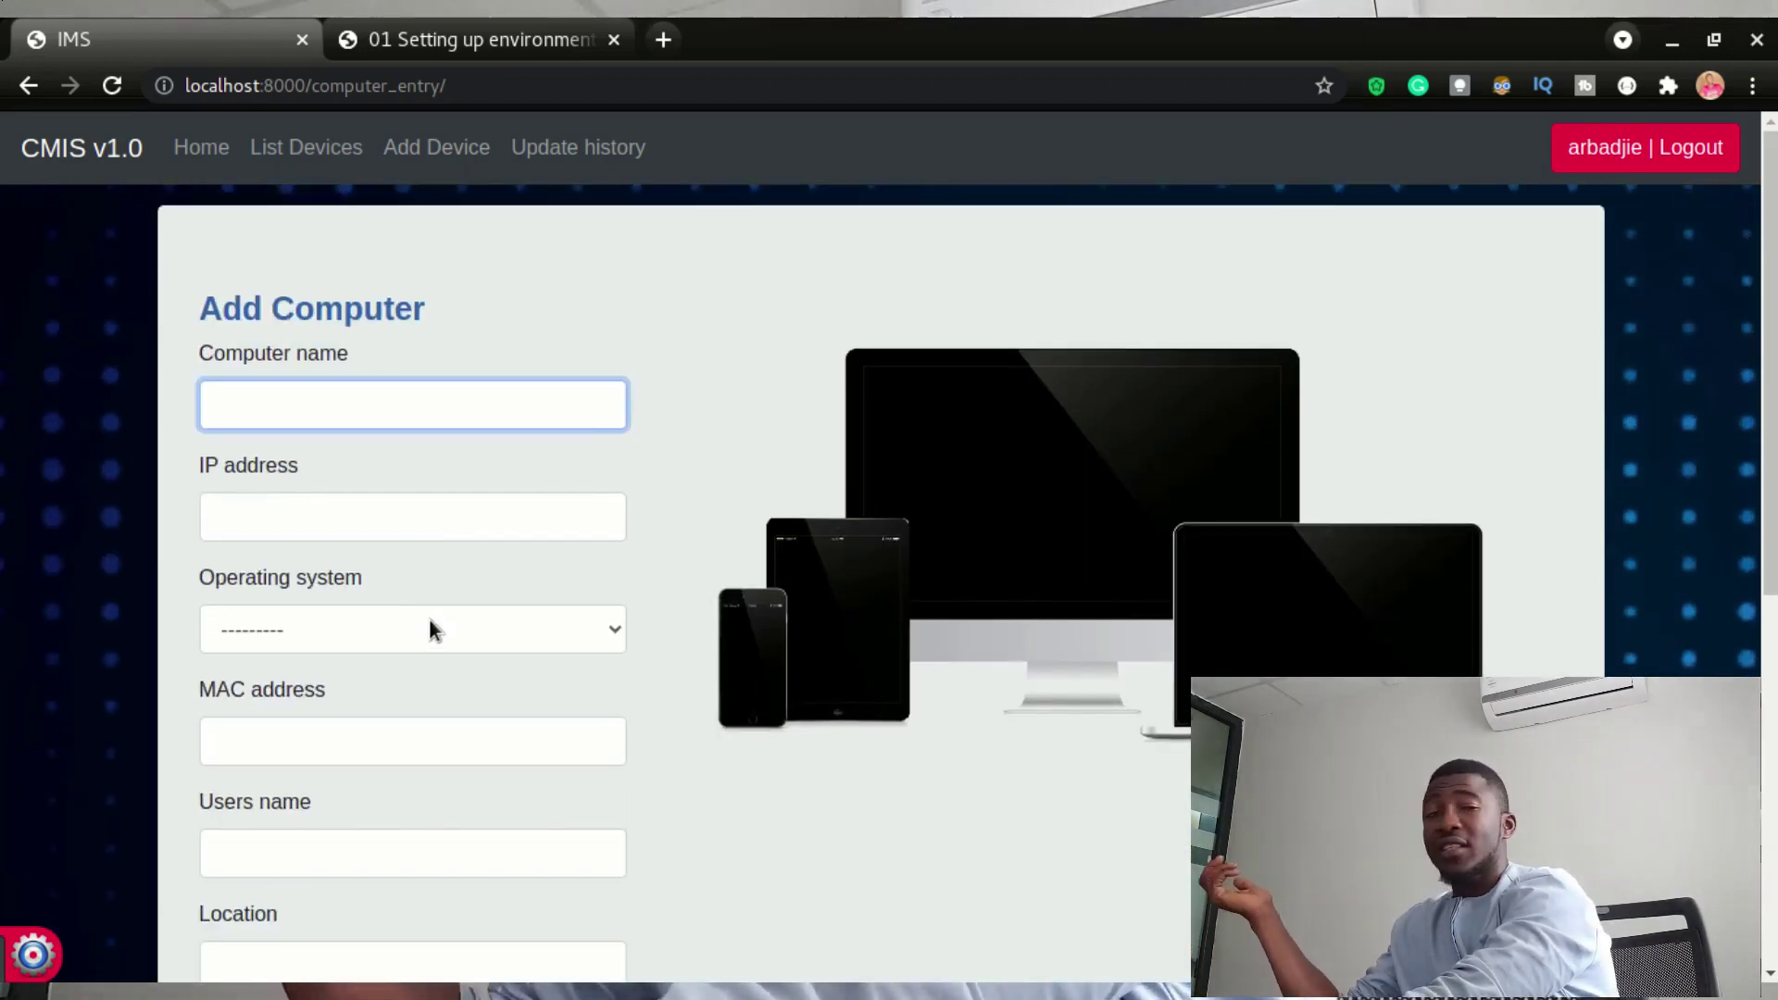
pyautogui.click(428, 621)
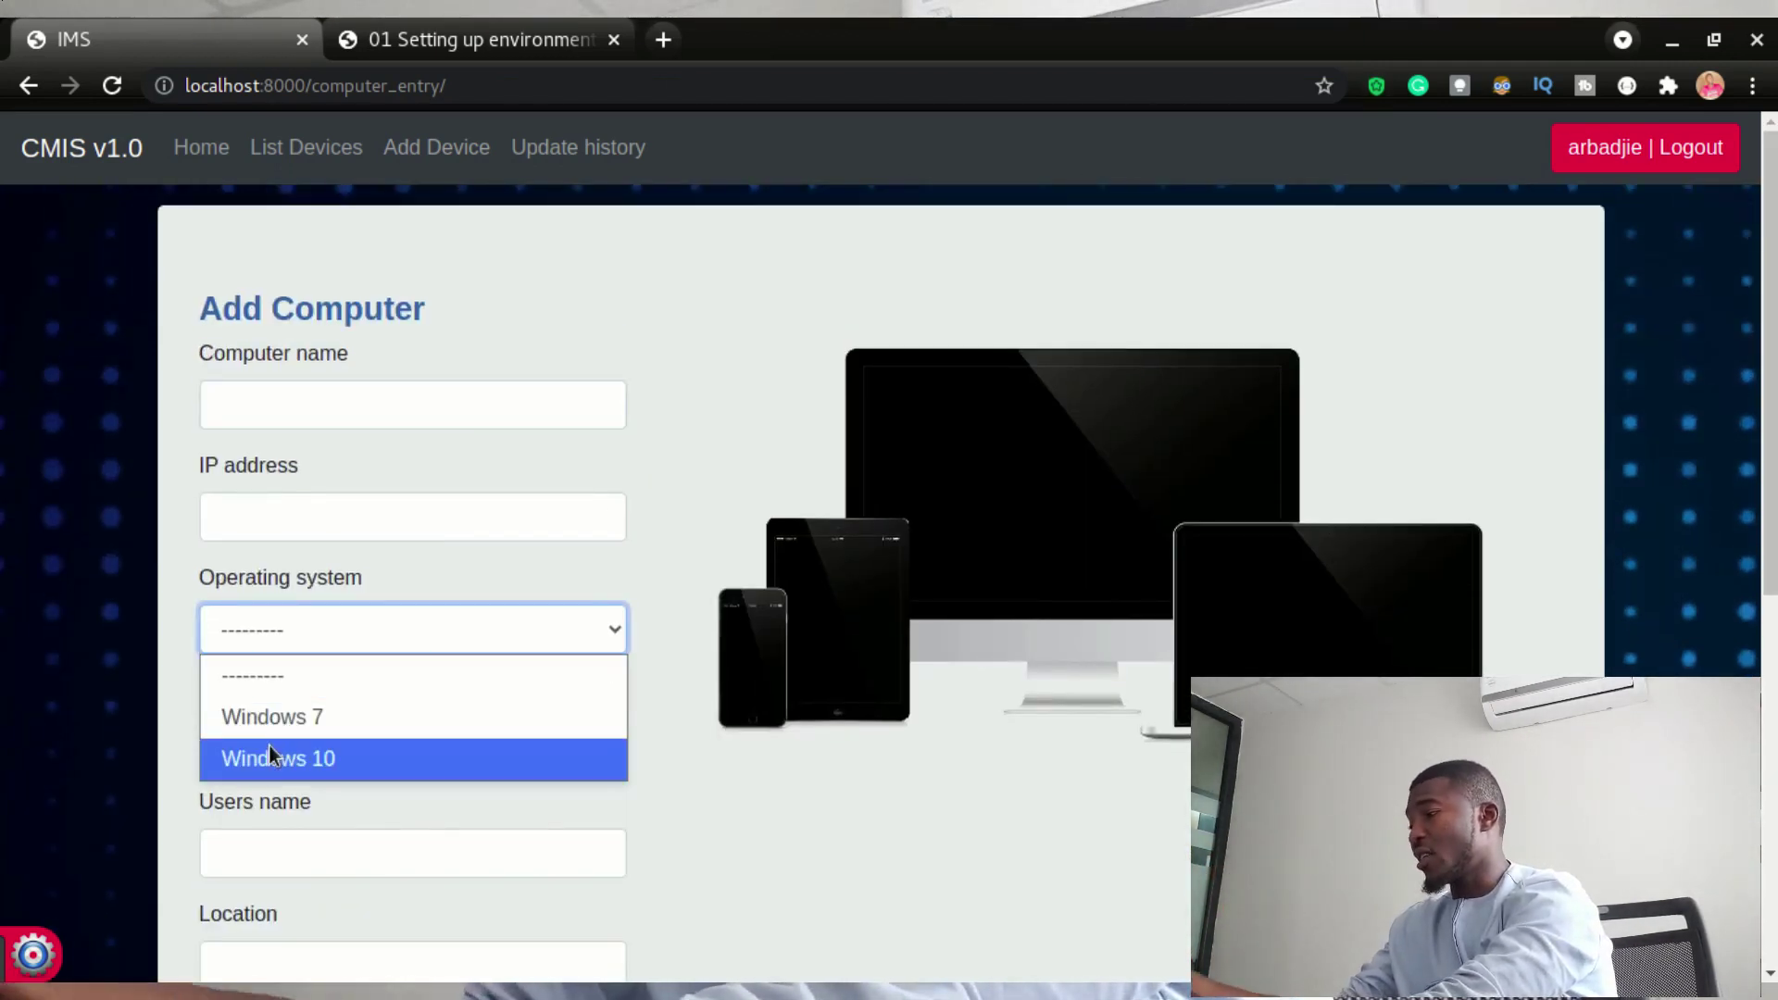
pyautogui.click(951, 515)
# - Add 'Windows 11' as a new operating system in Settings
pyautogui.click(38, 954)
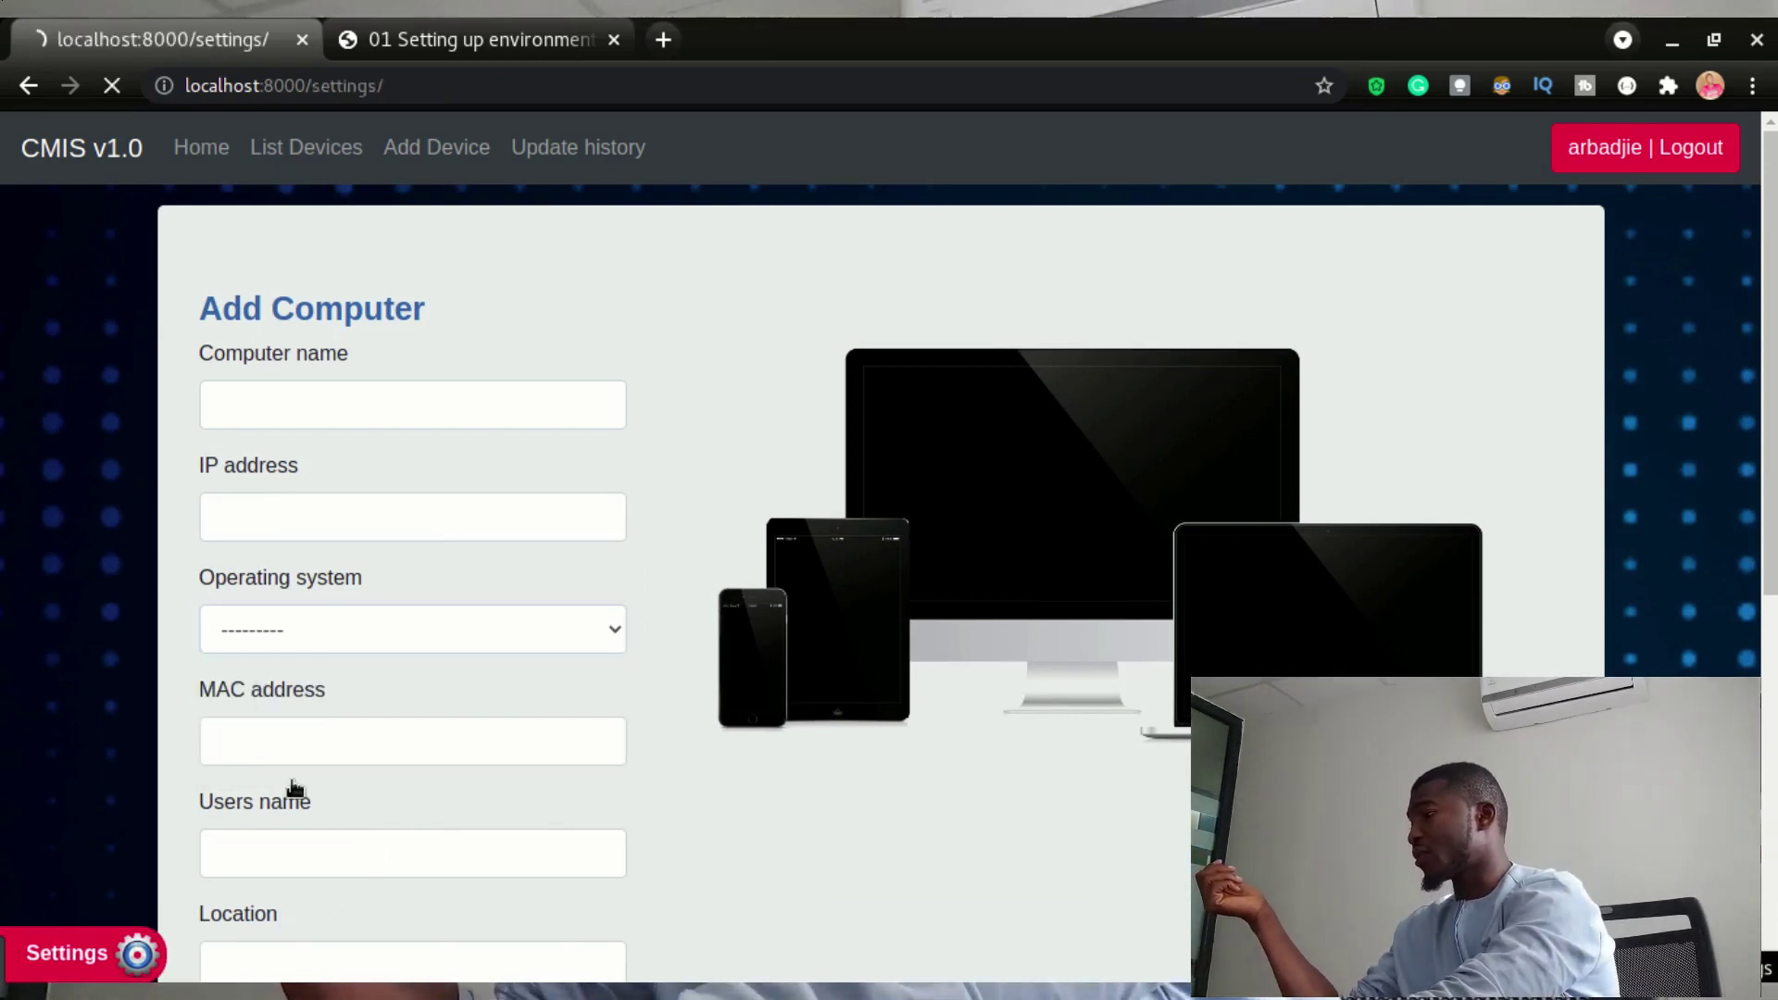
pyautogui.click(464, 418)
pyautogui.write('Wi')
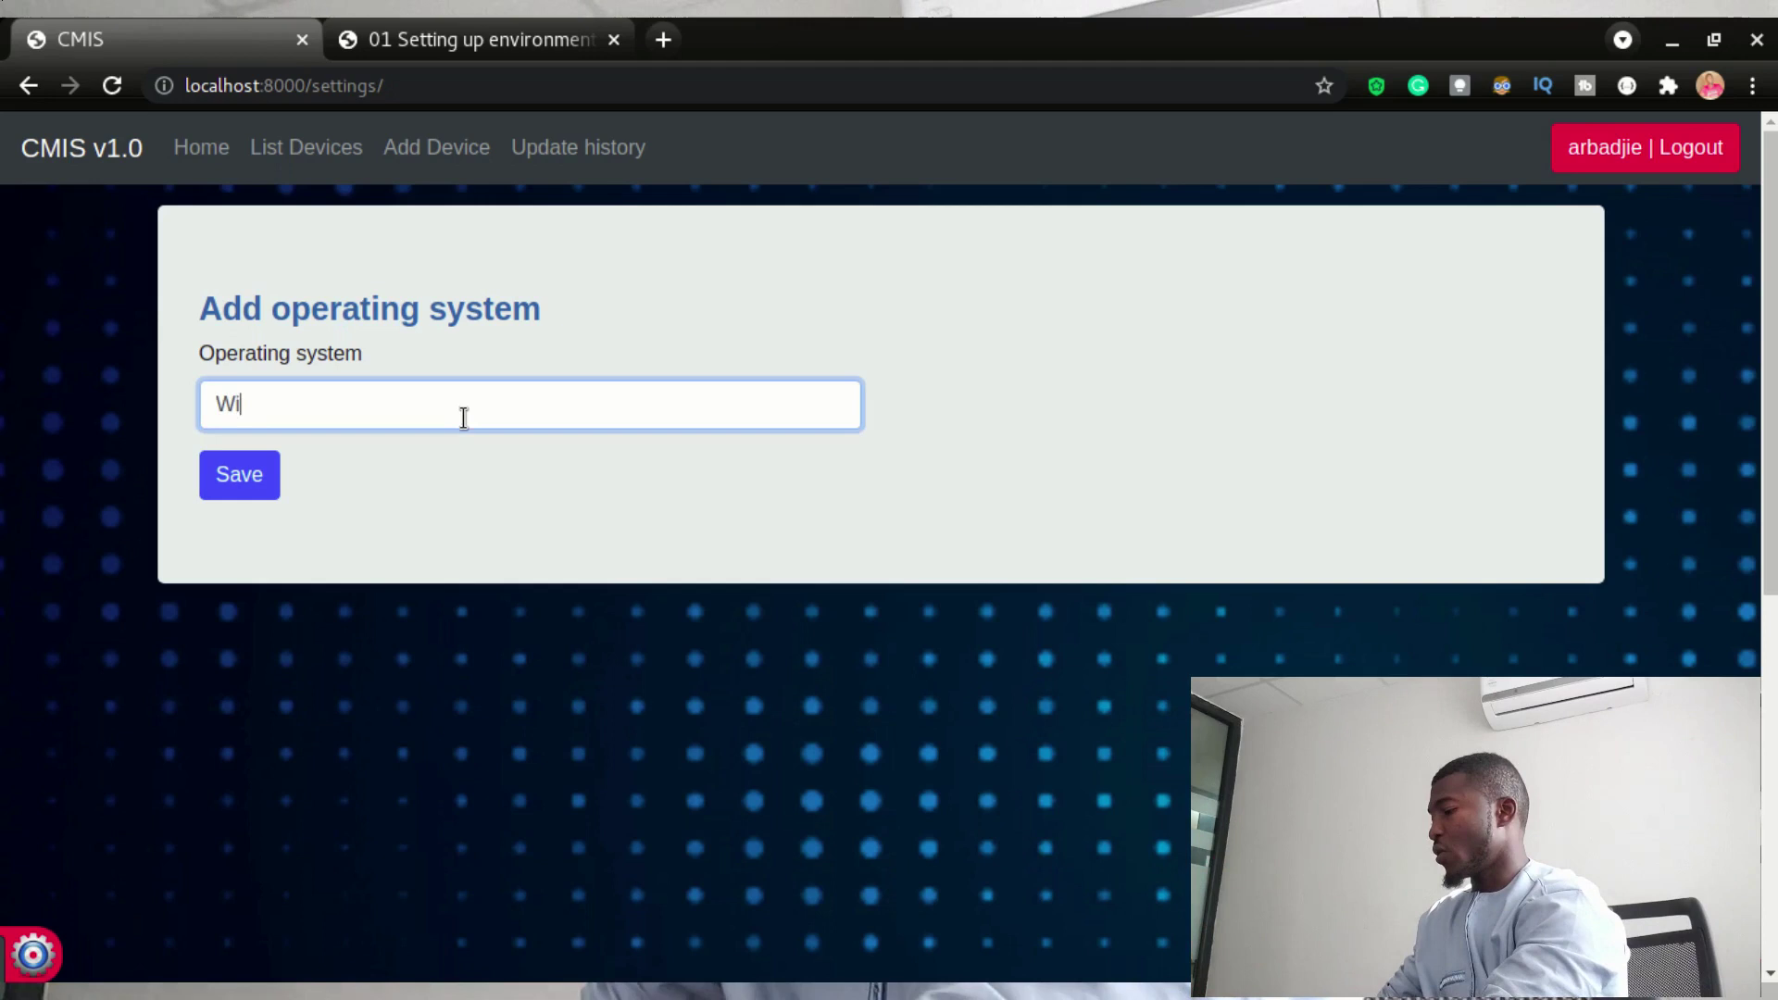
pyautogui.write('ndo')
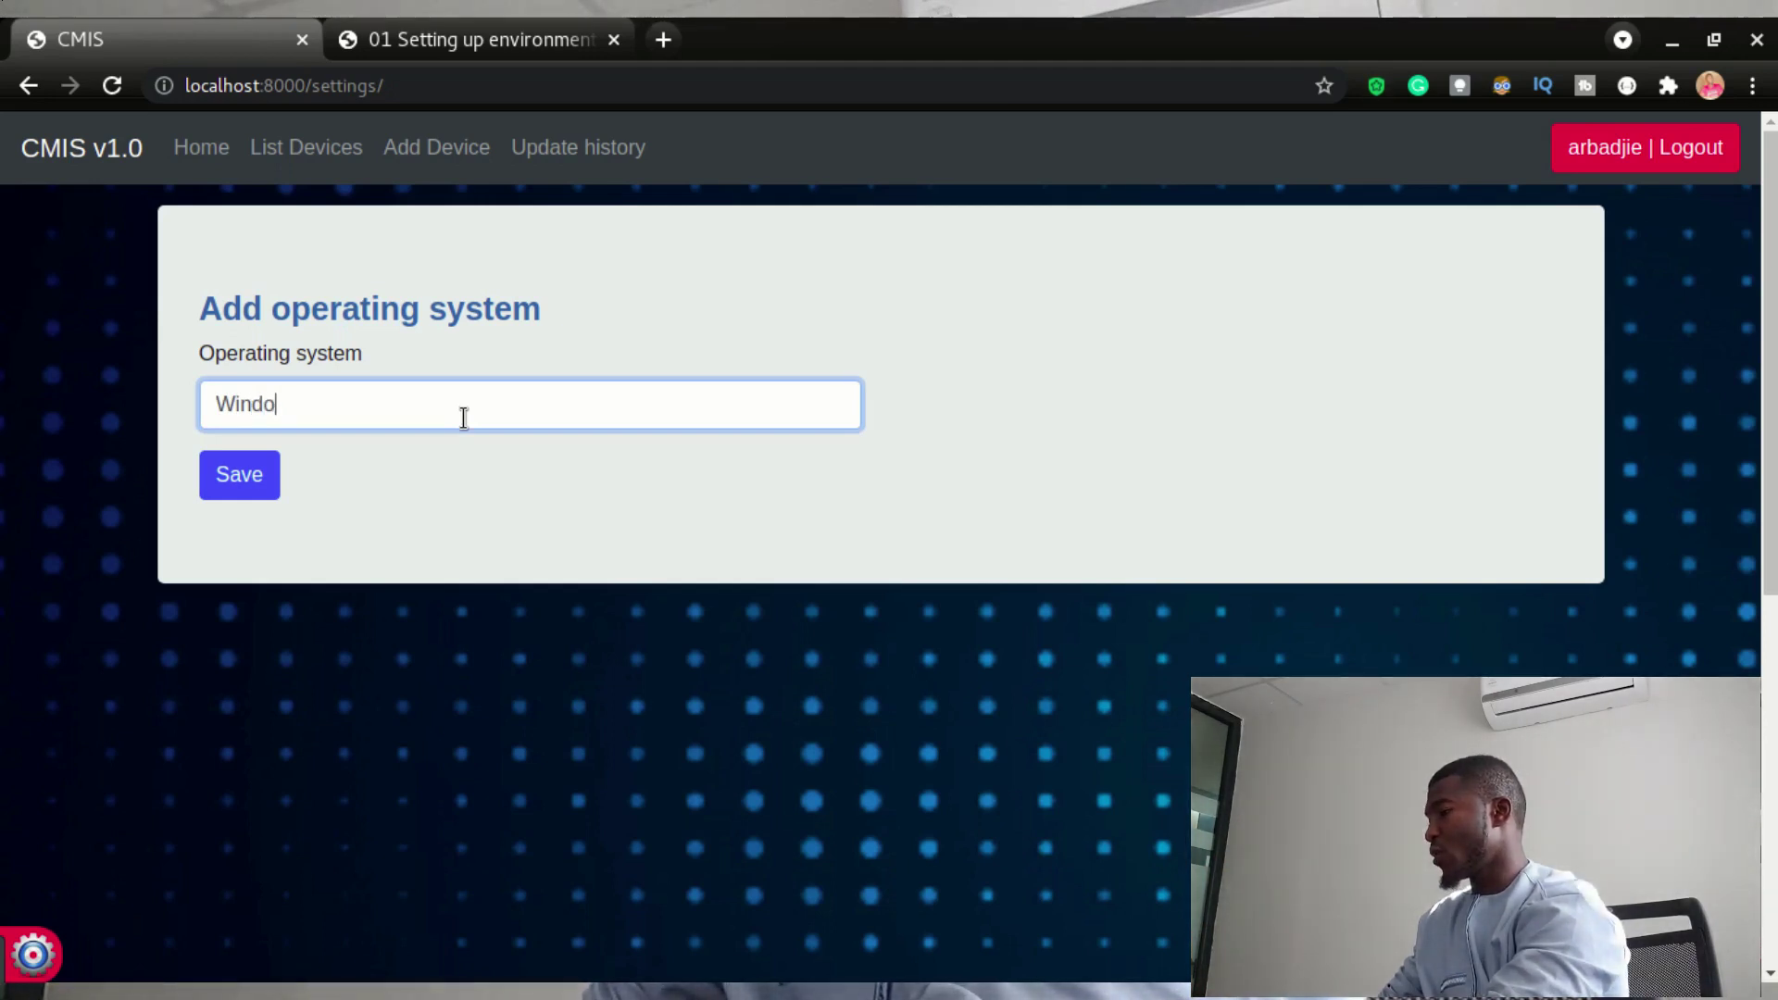
pyautogui.write('ws 11')
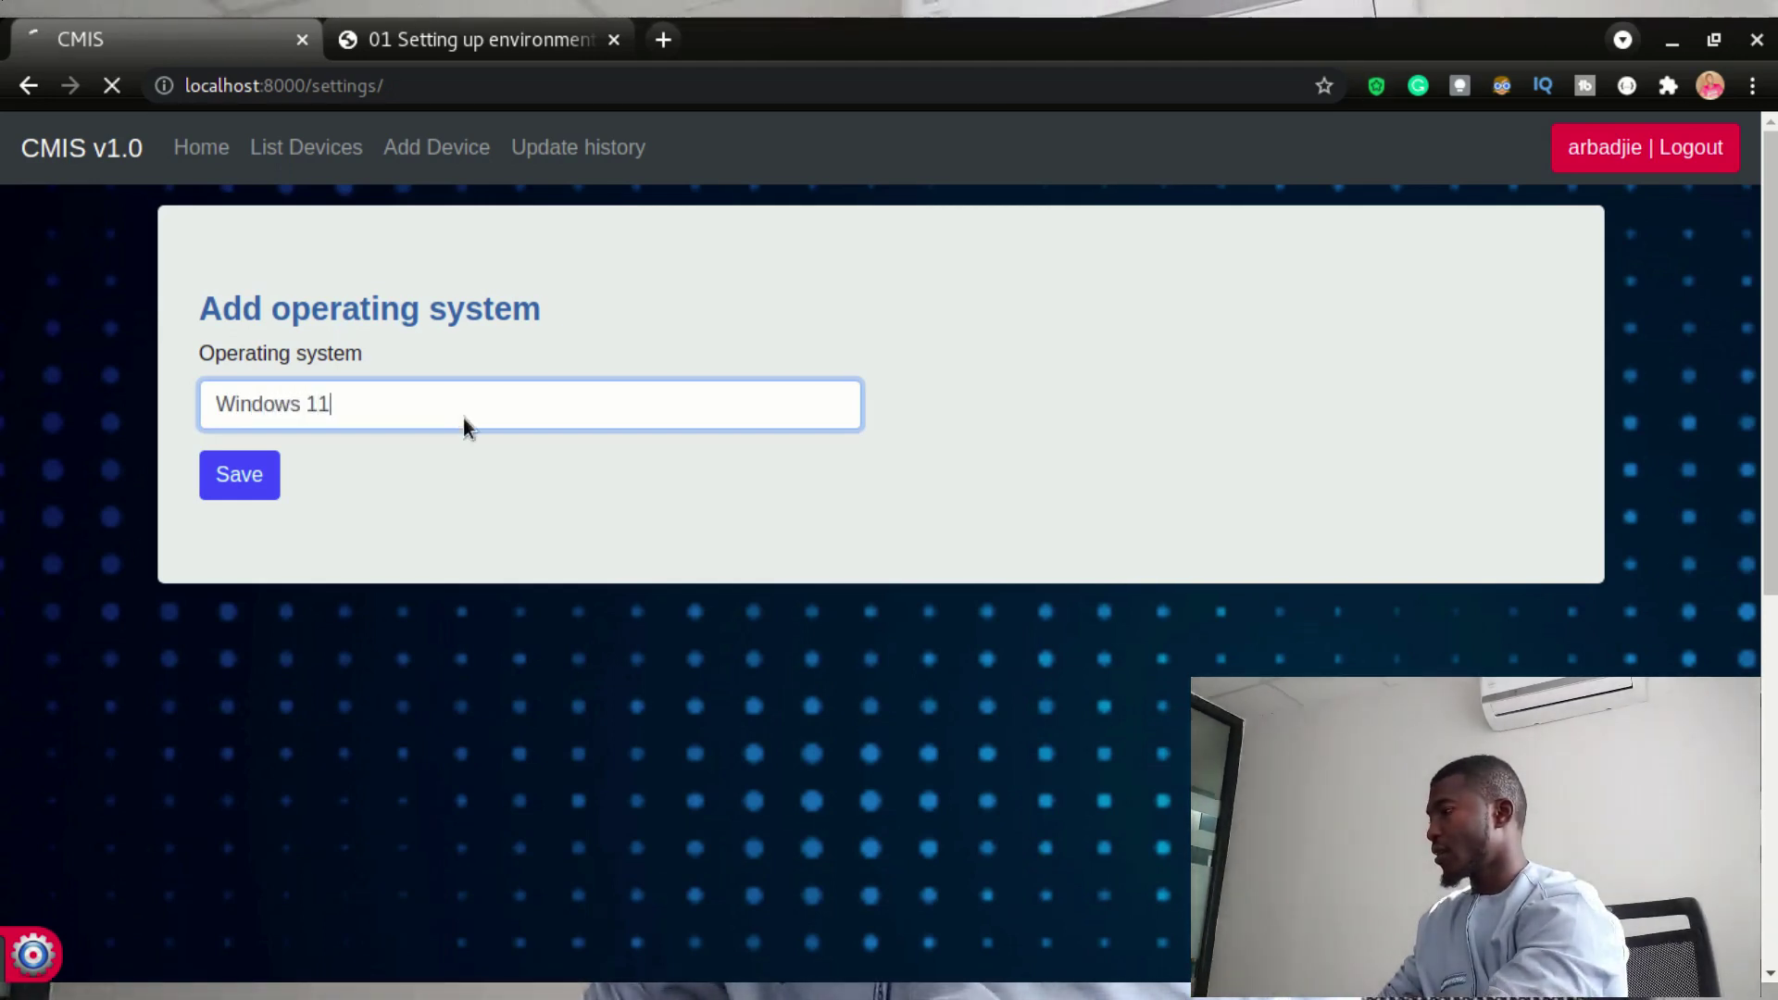
pyautogui.press('Return')
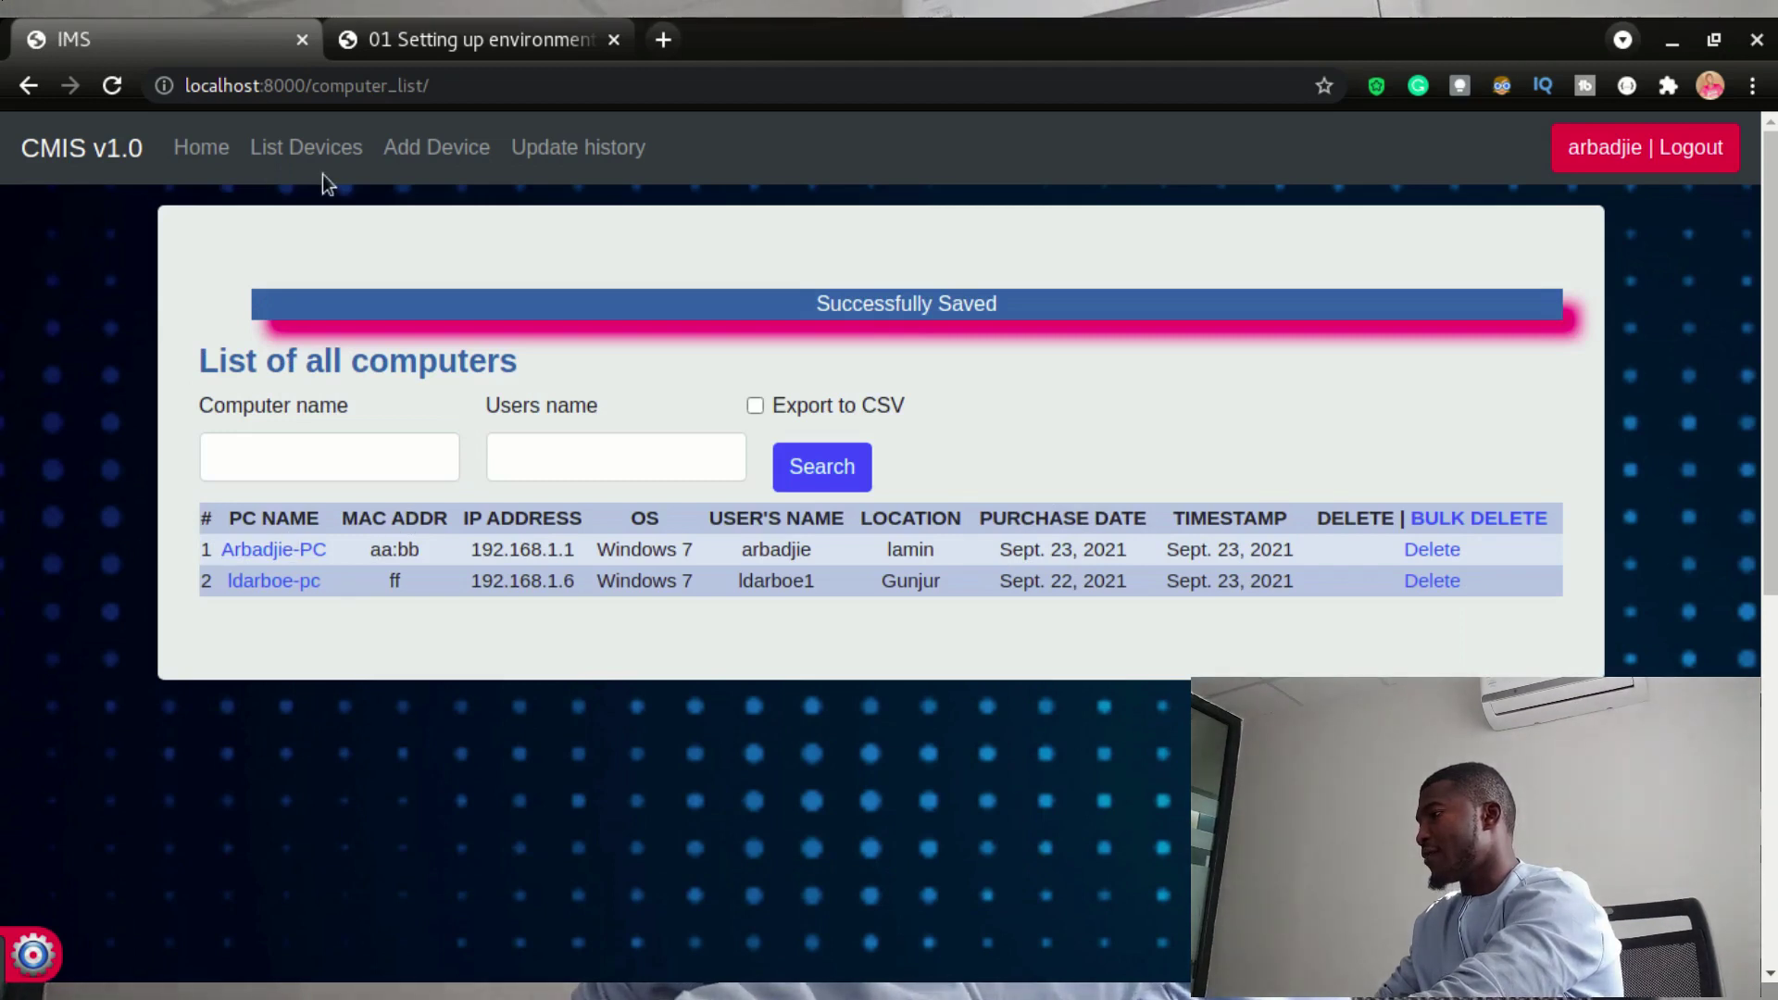
# - Confirm Windows 11 now appears in the Add Computer OS choices, then return to the computer list
pyautogui.click(424, 150)
pyautogui.click(353, 621)
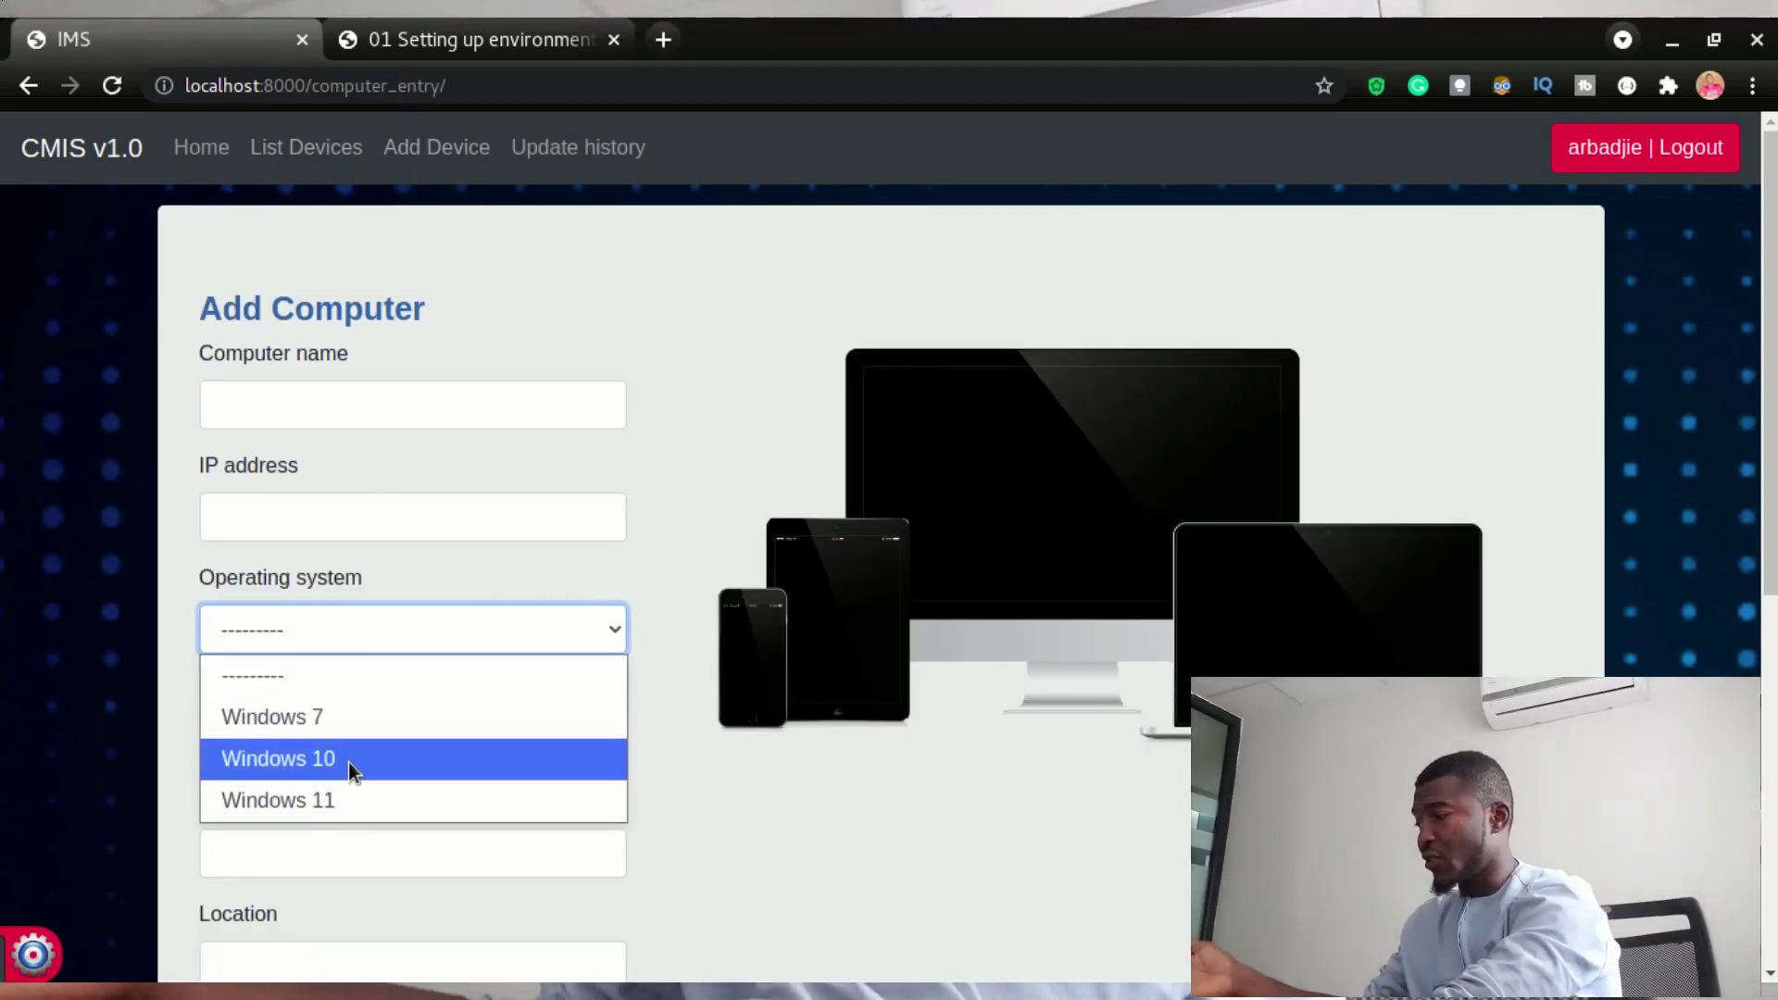
pyautogui.press('Escape')
pyautogui.scroll(-3, 670, 701)
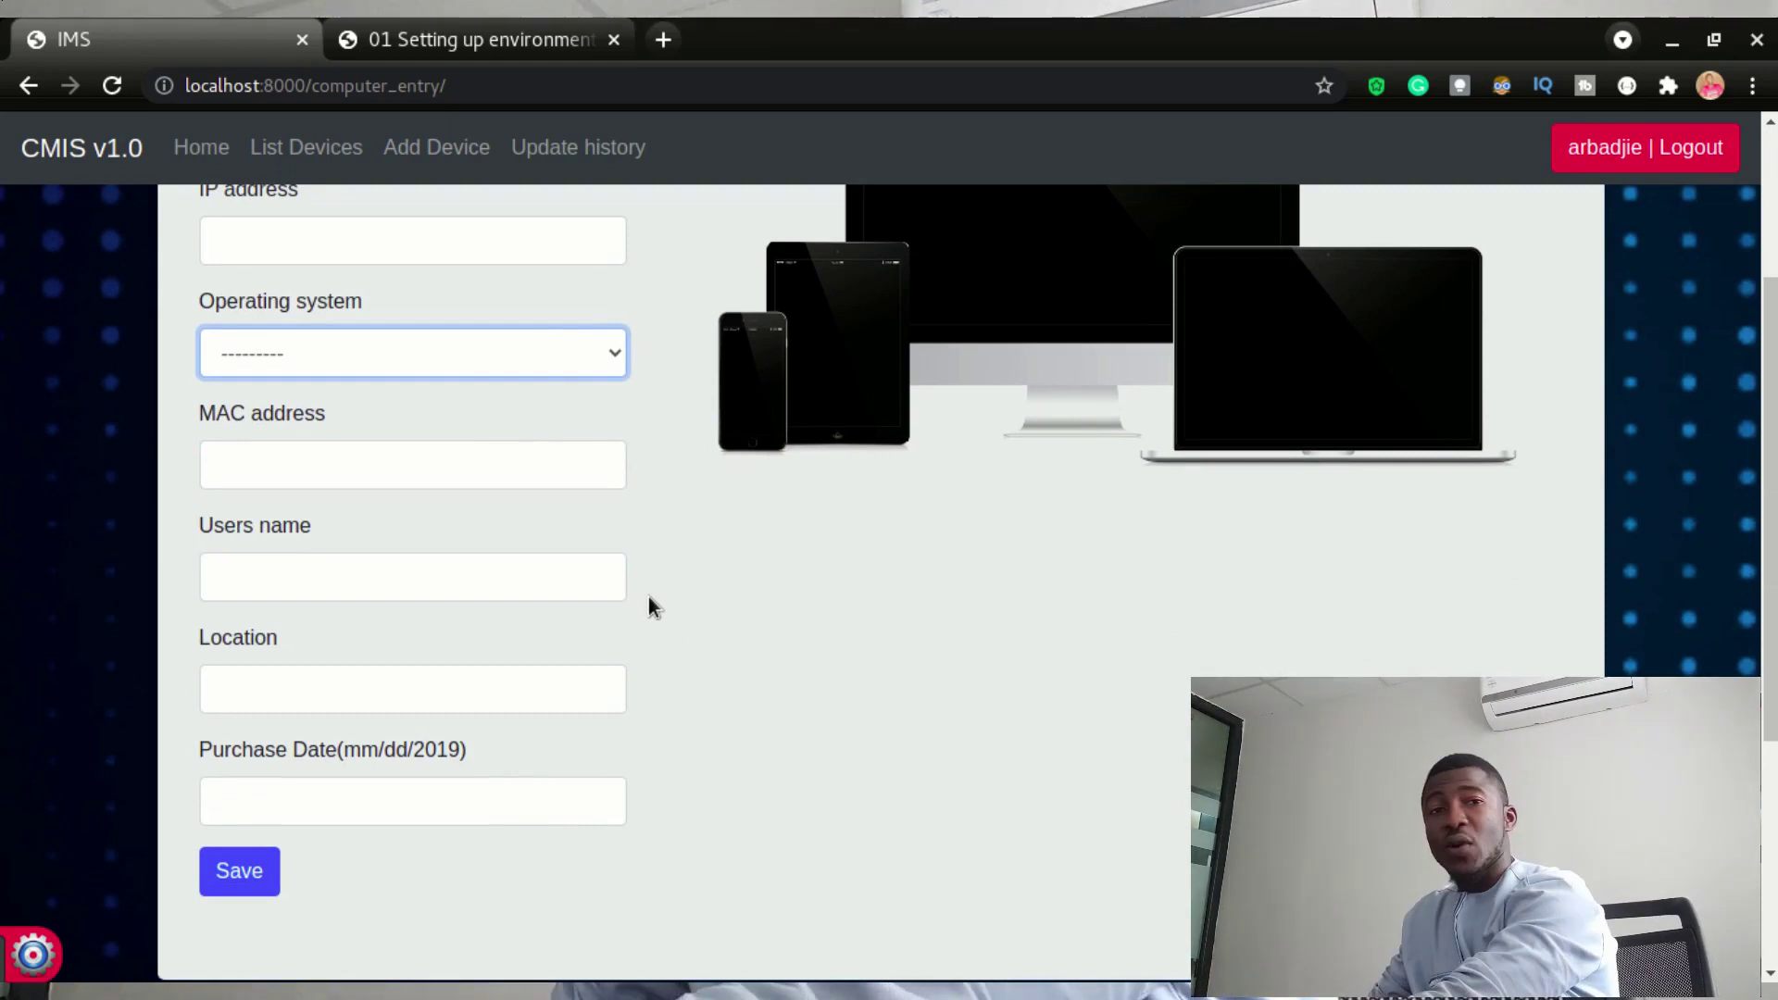
pyautogui.scroll(3, 940, 704)
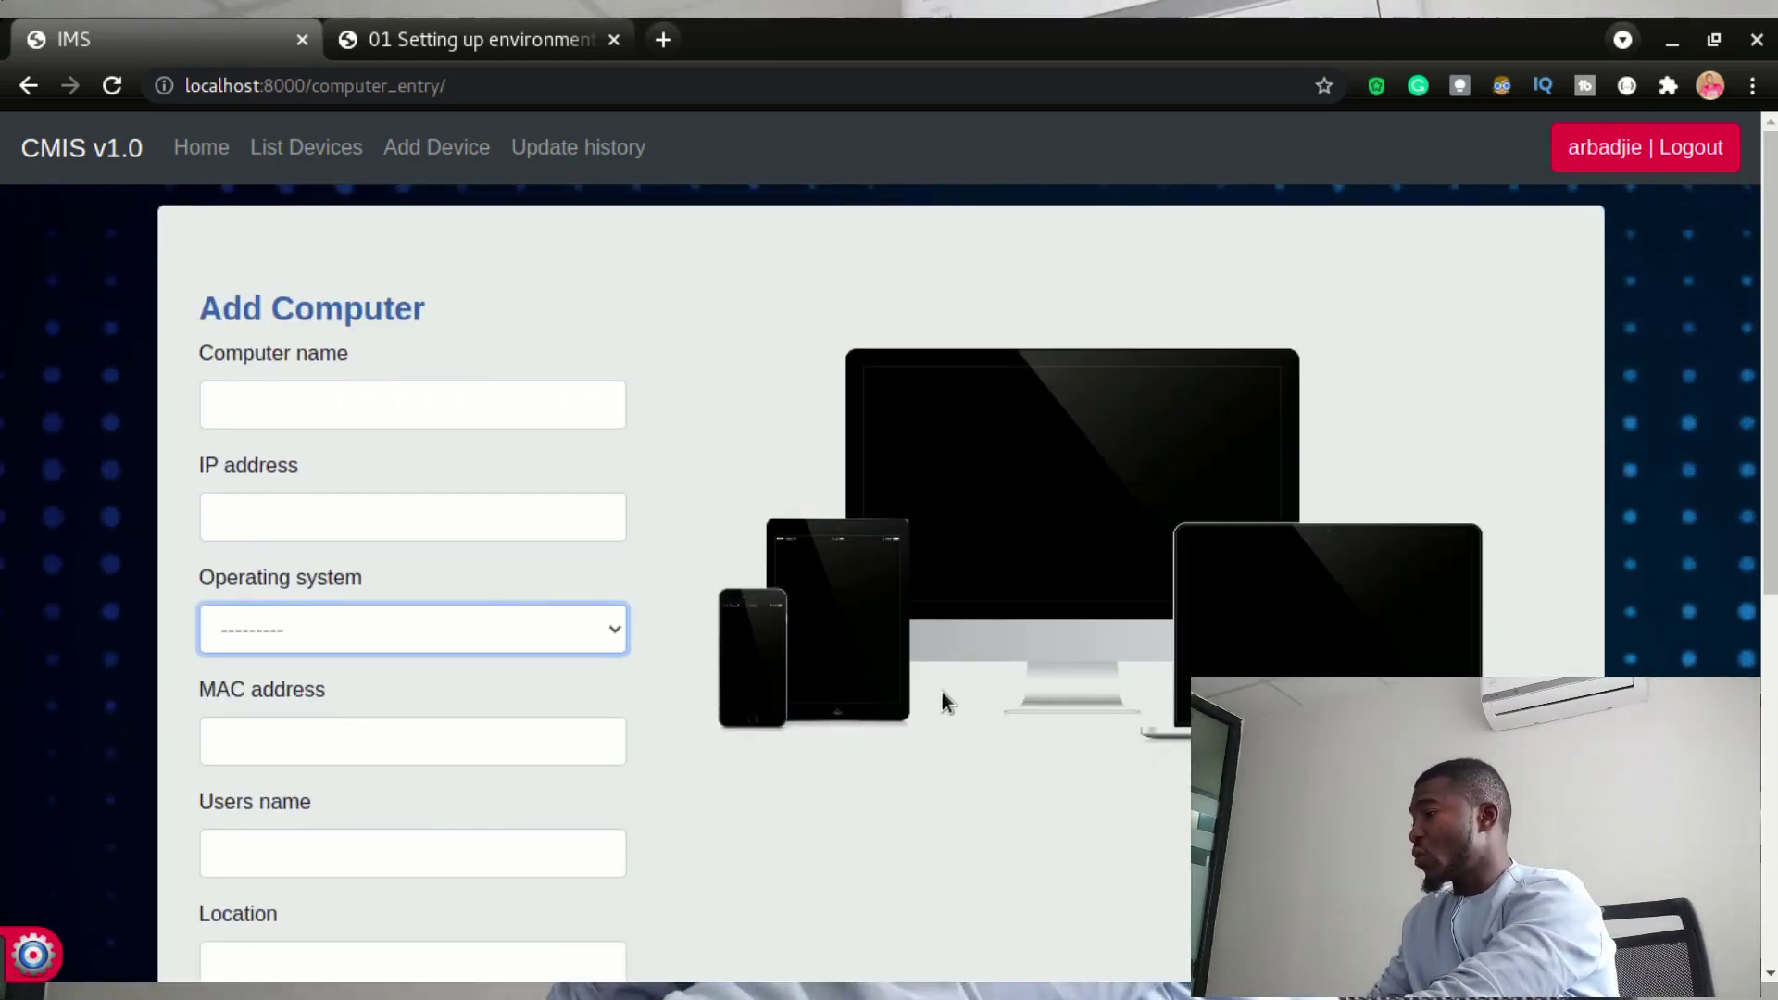
pyautogui.click(337, 147)
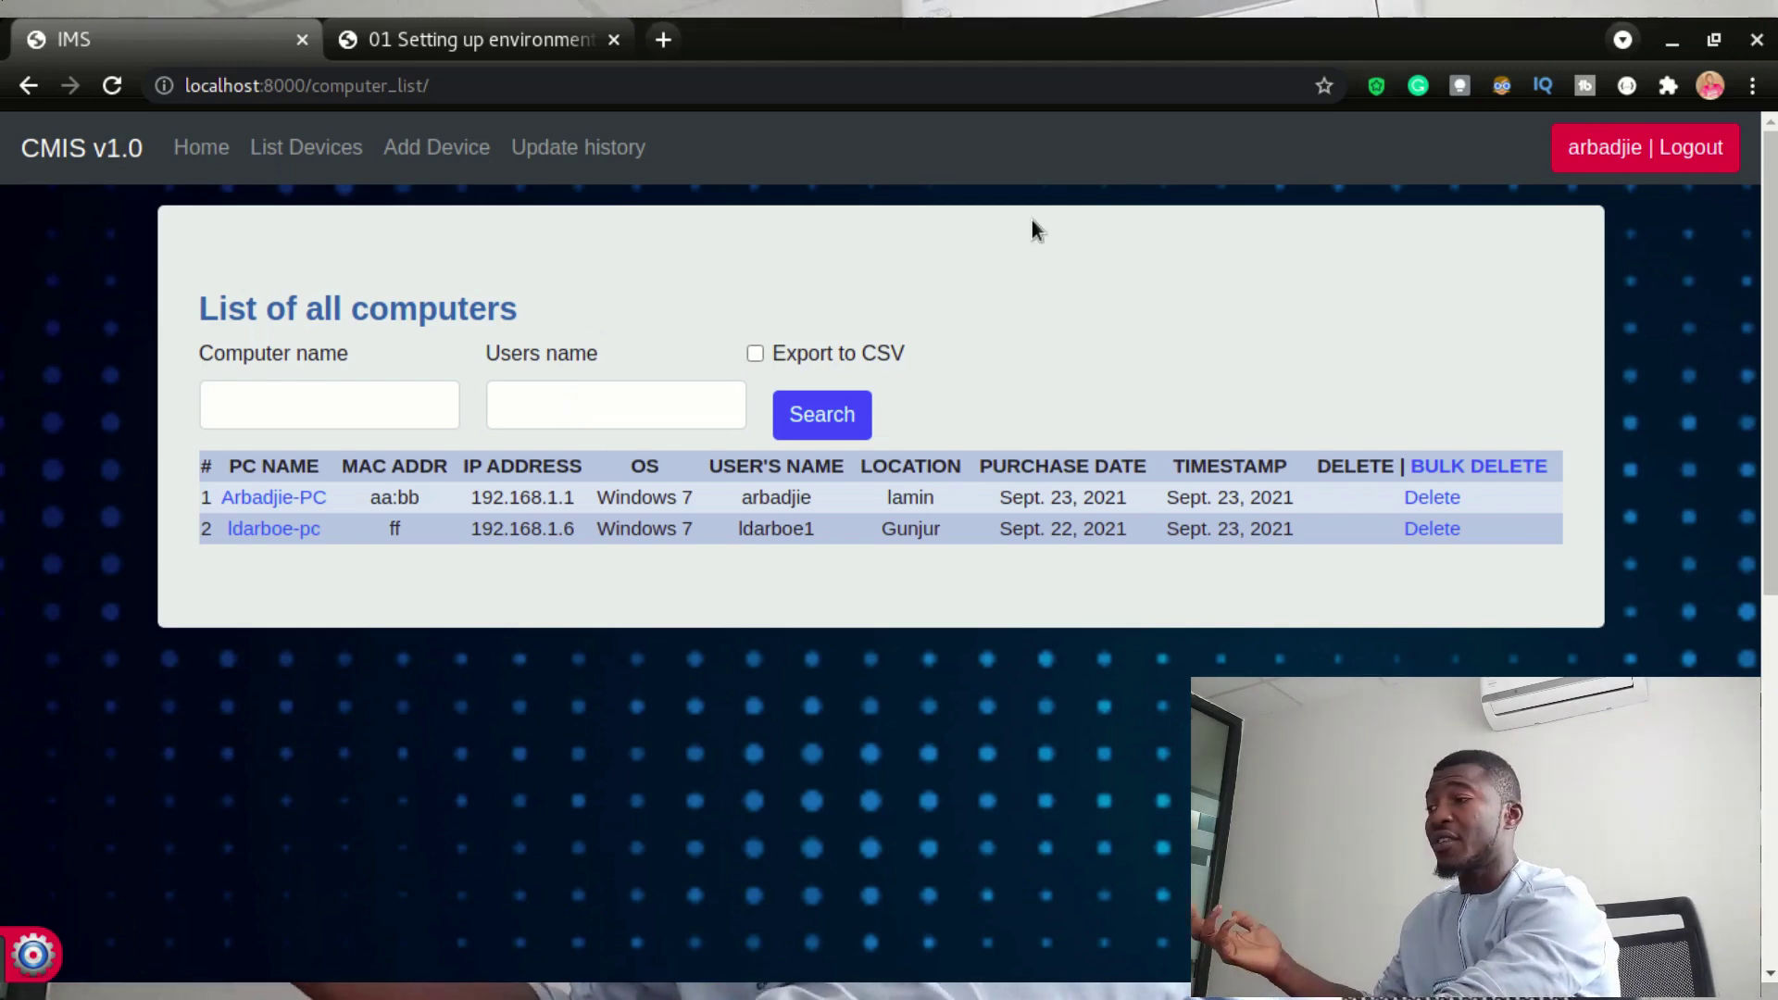
# - Log out of the administrator account and log in as the first test user
pyautogui.click(1626, 163)
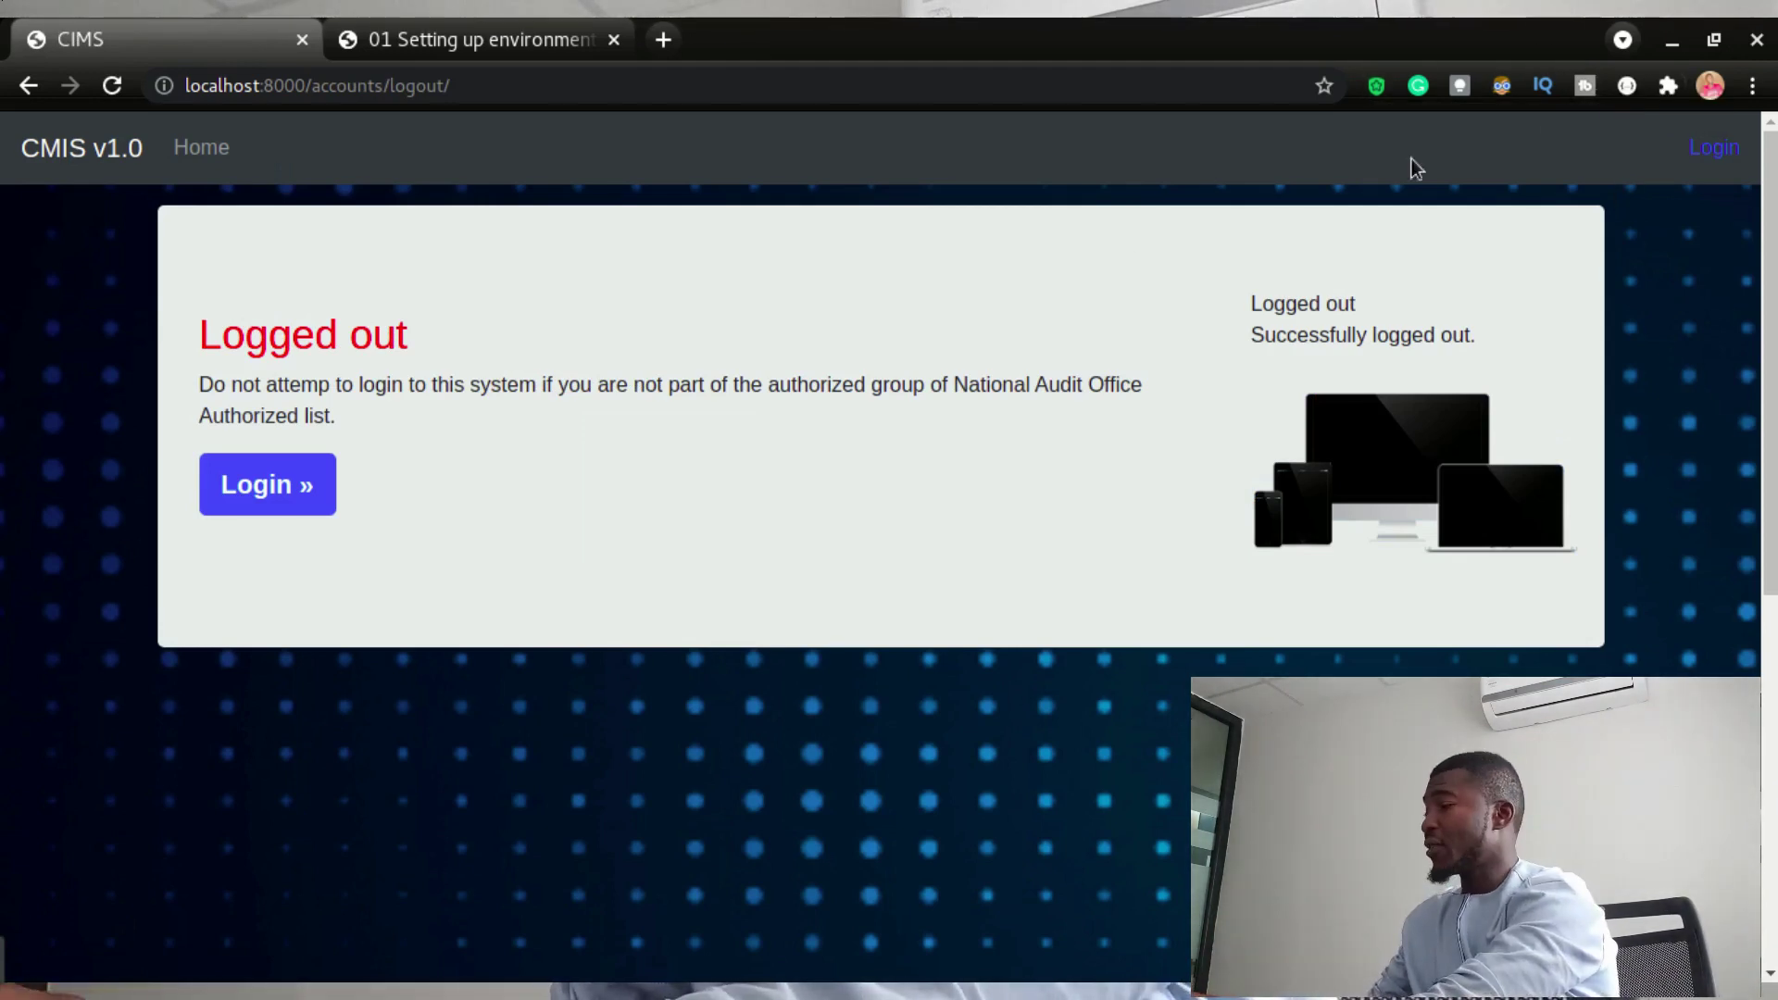
pyautogui.click(285, 486)
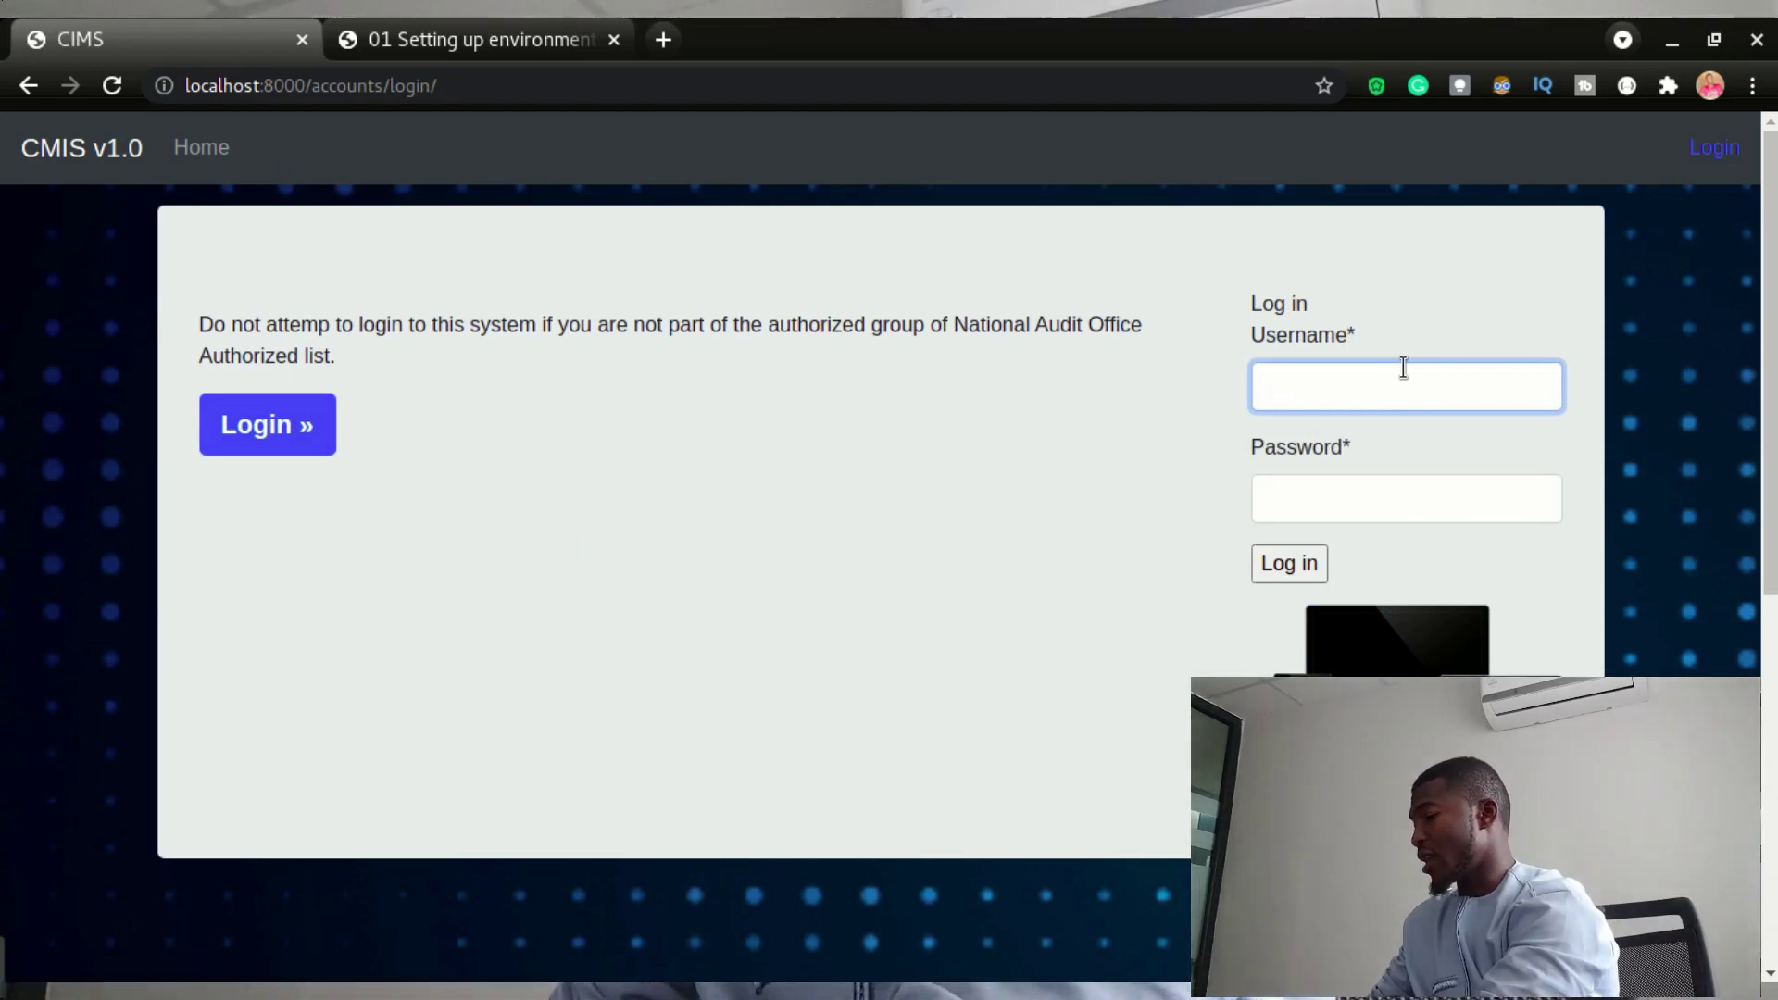
pyautogui.write('user1')
pyautogui.press('Tab')
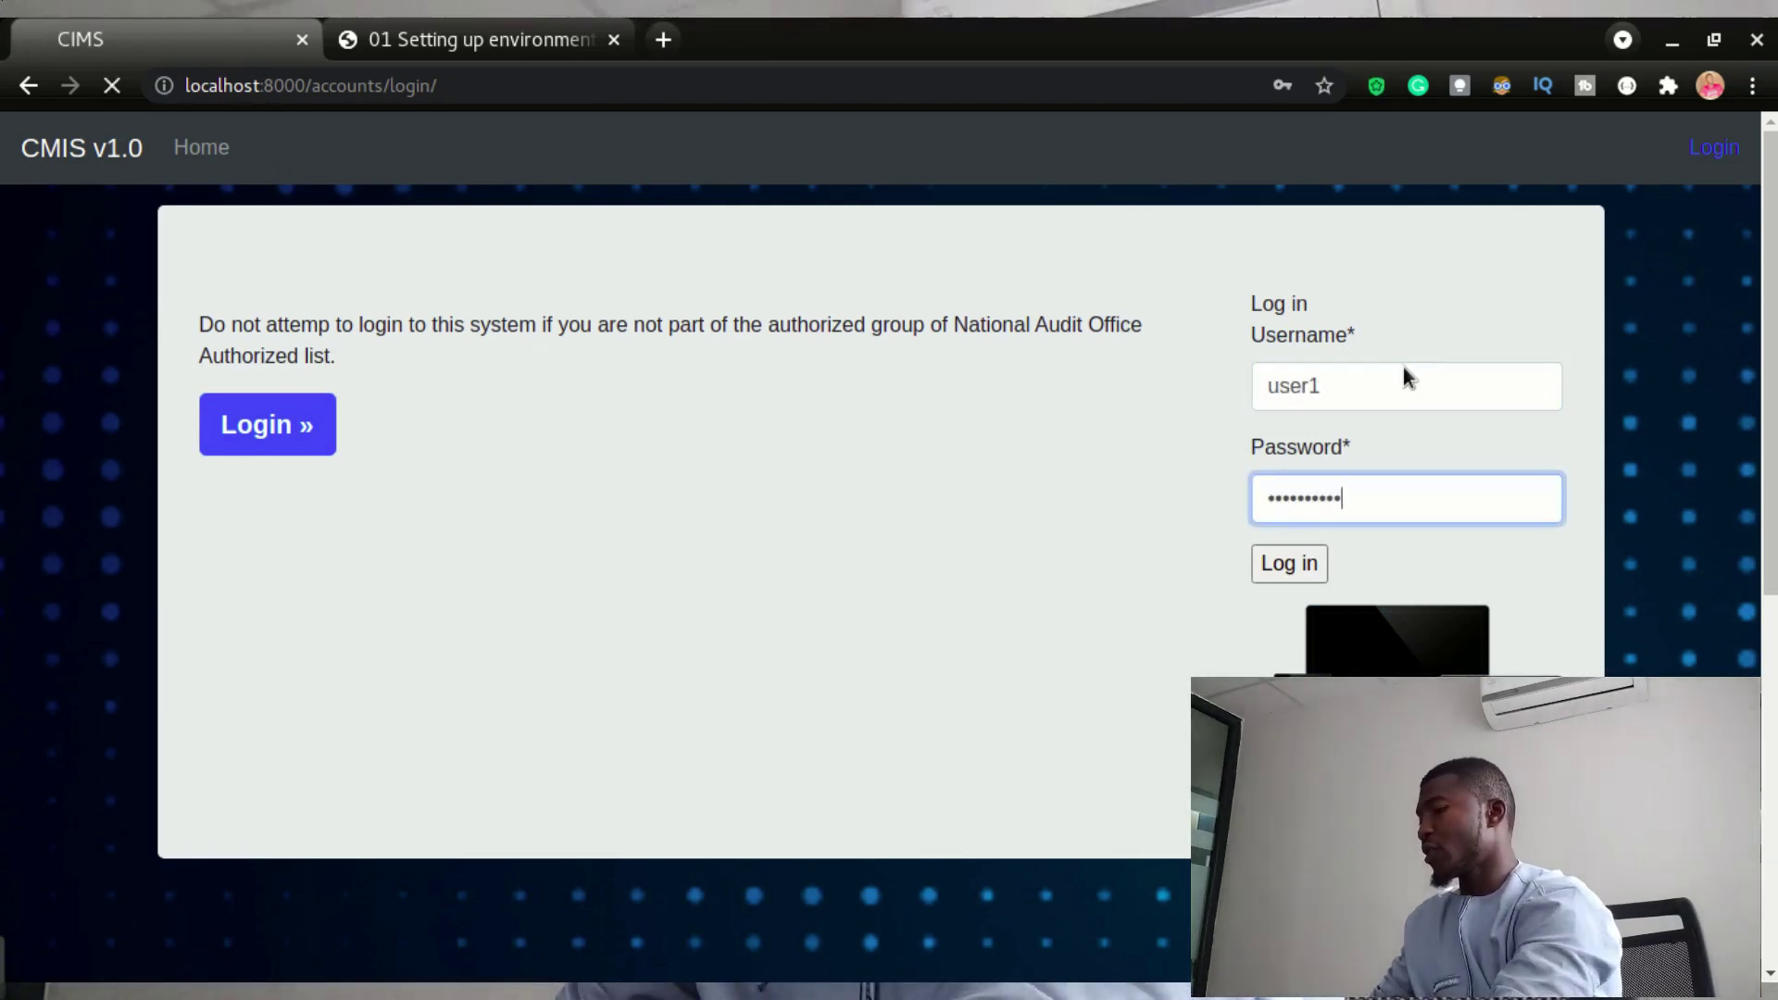
pyautogui.press('Return')
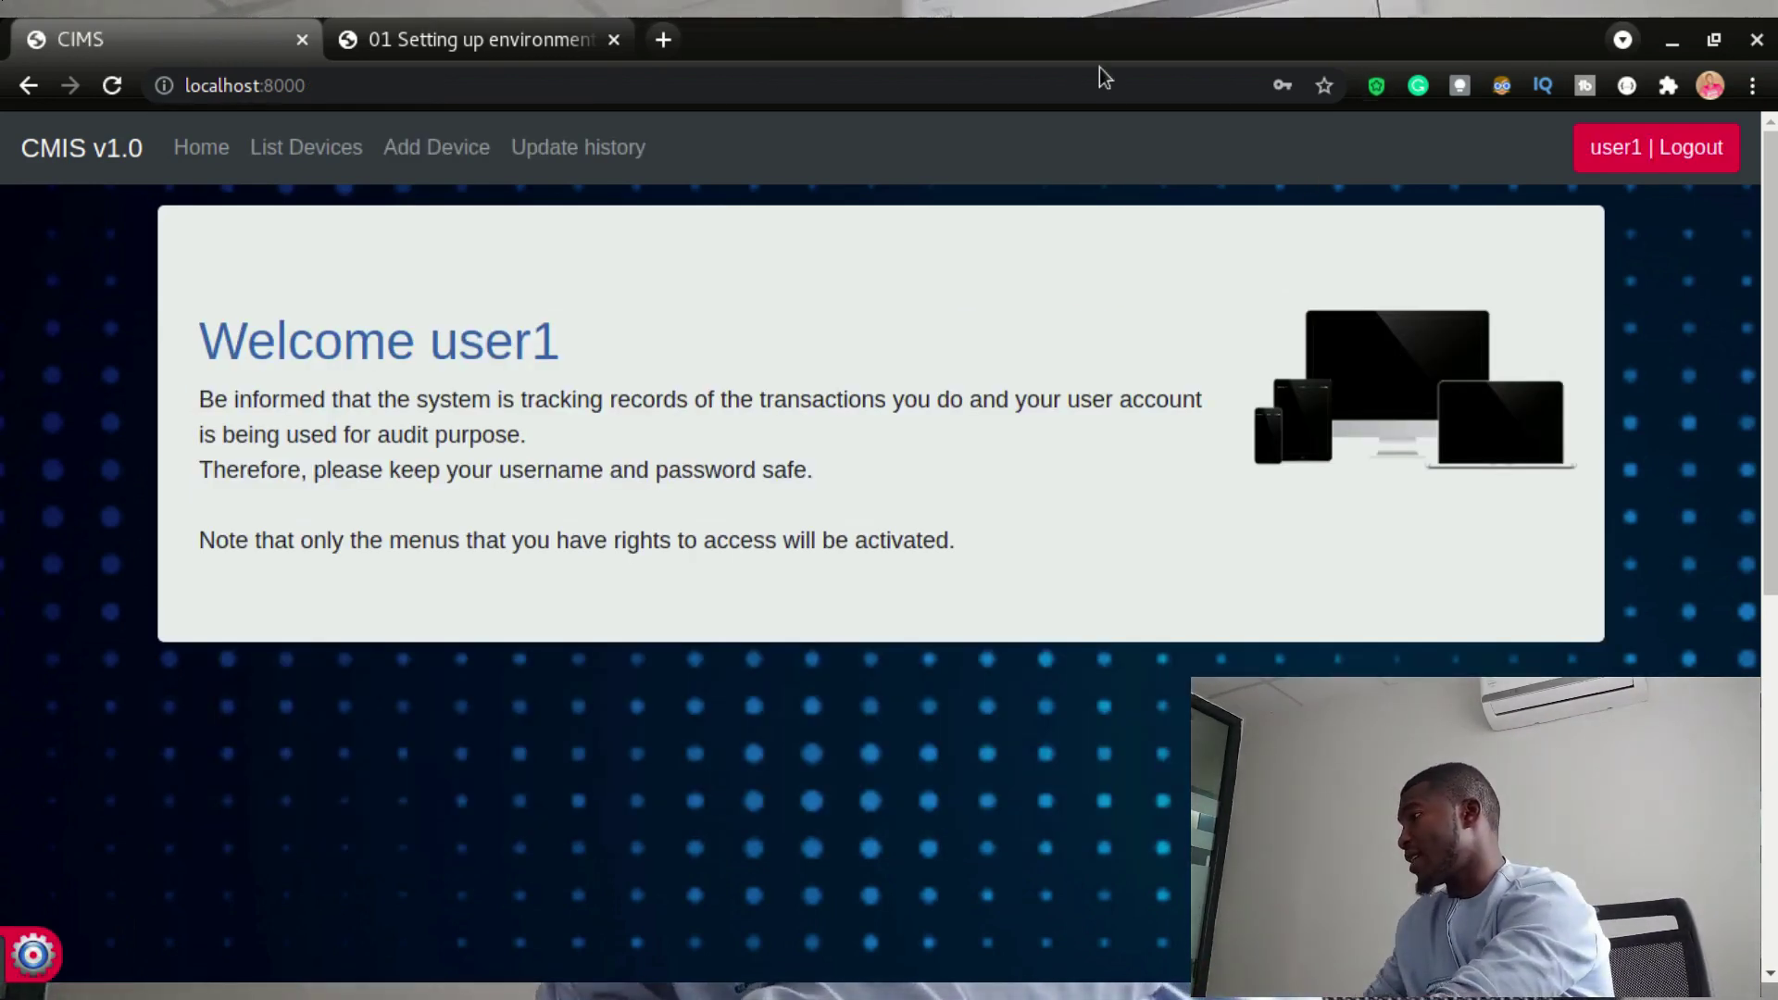
# - As the test user, view the computer list, Add Computer form and Update history pages
pyautogui.click(342, 153)
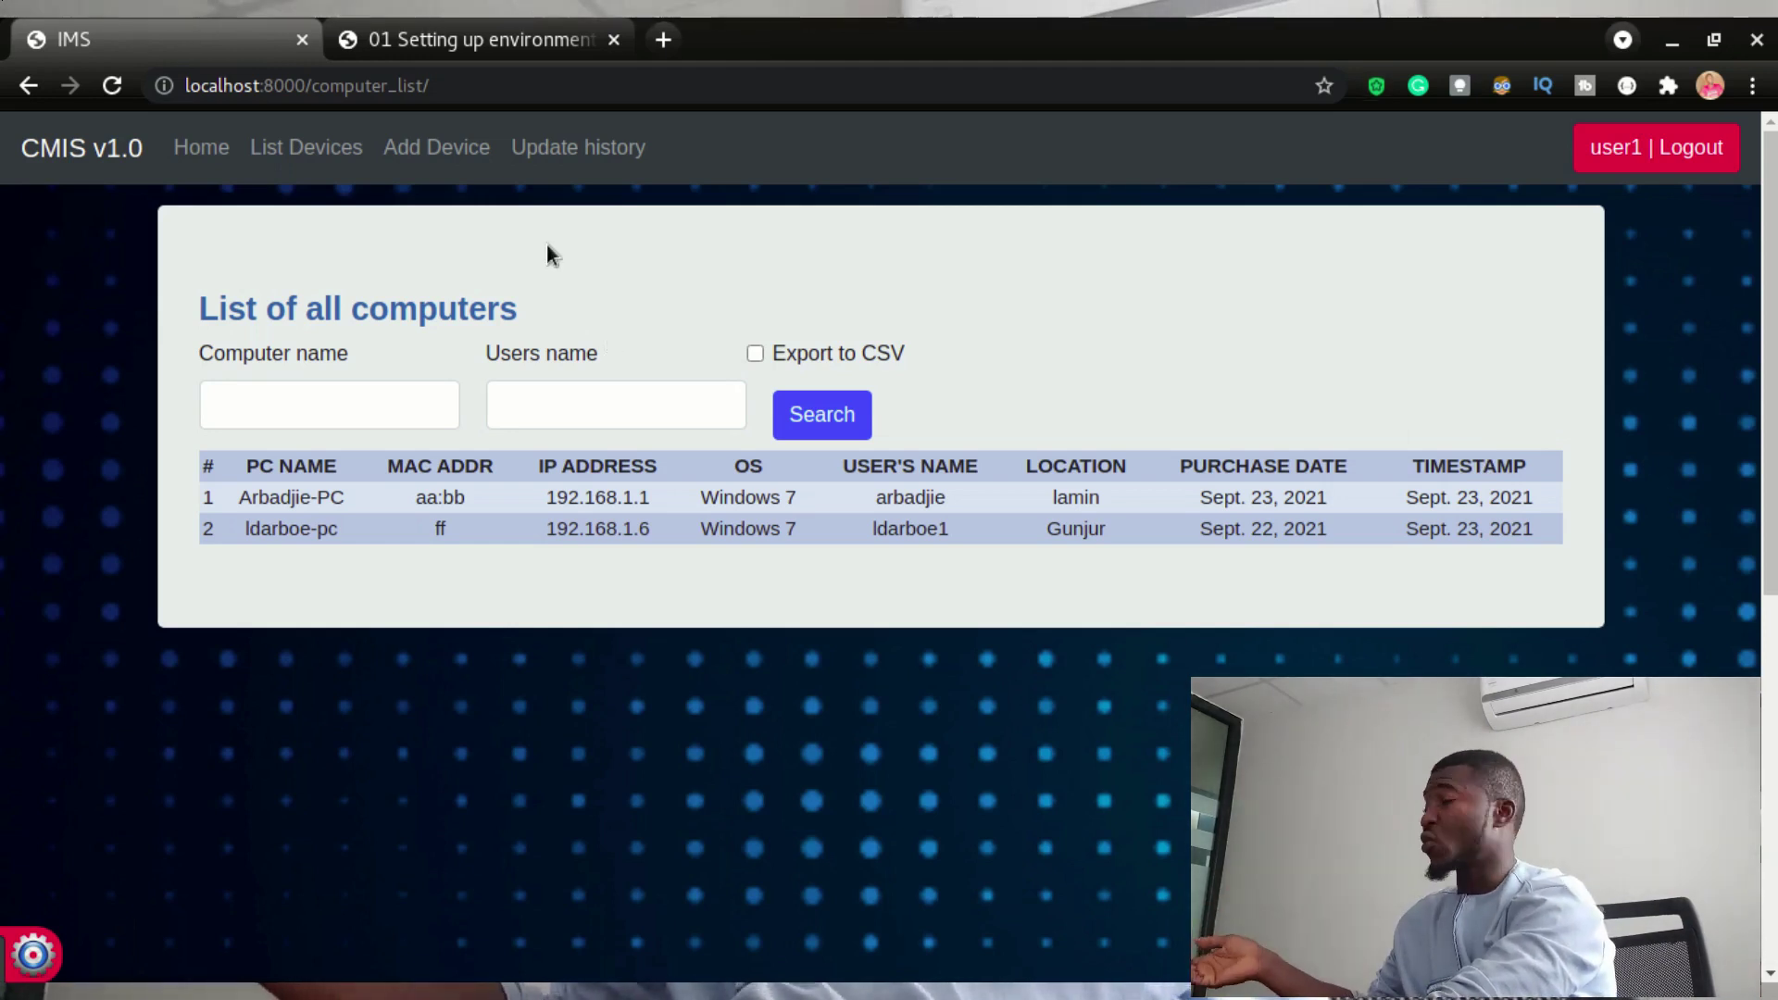
pyautogui.click(439, 163)
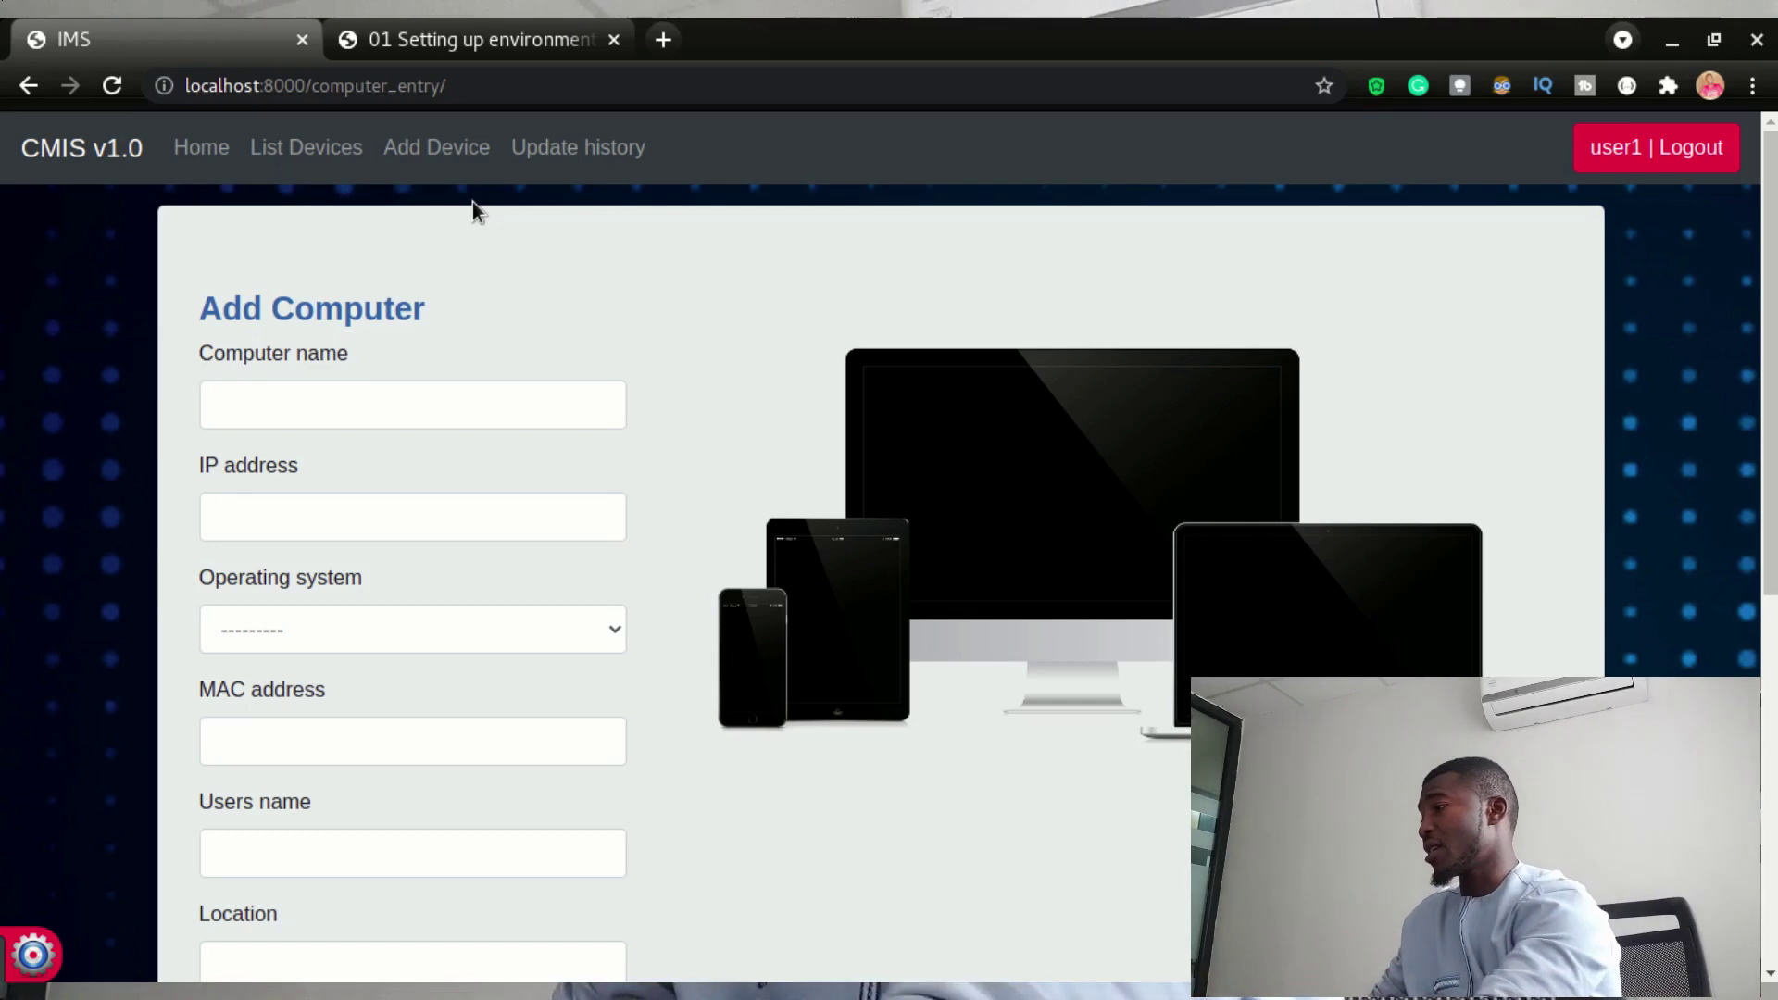
pyautogui.click(510, 148)
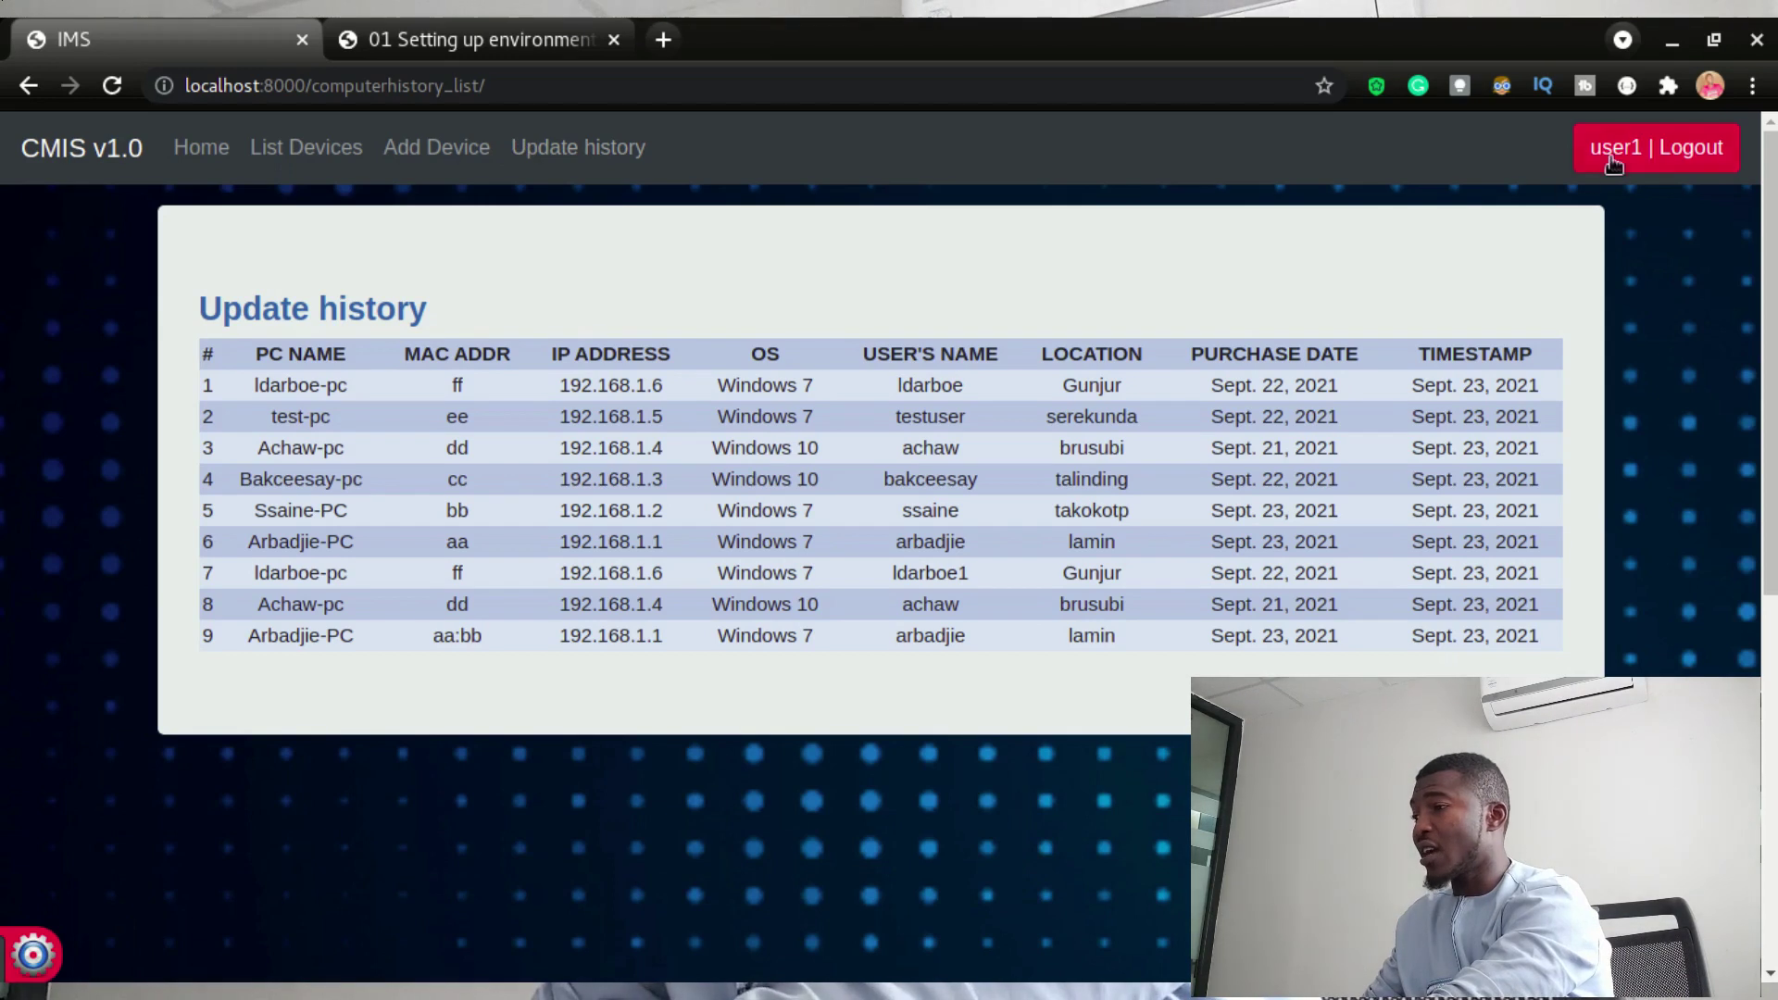
# - Log out and log back in as the second test user
pyautogui.click(1611, 159)
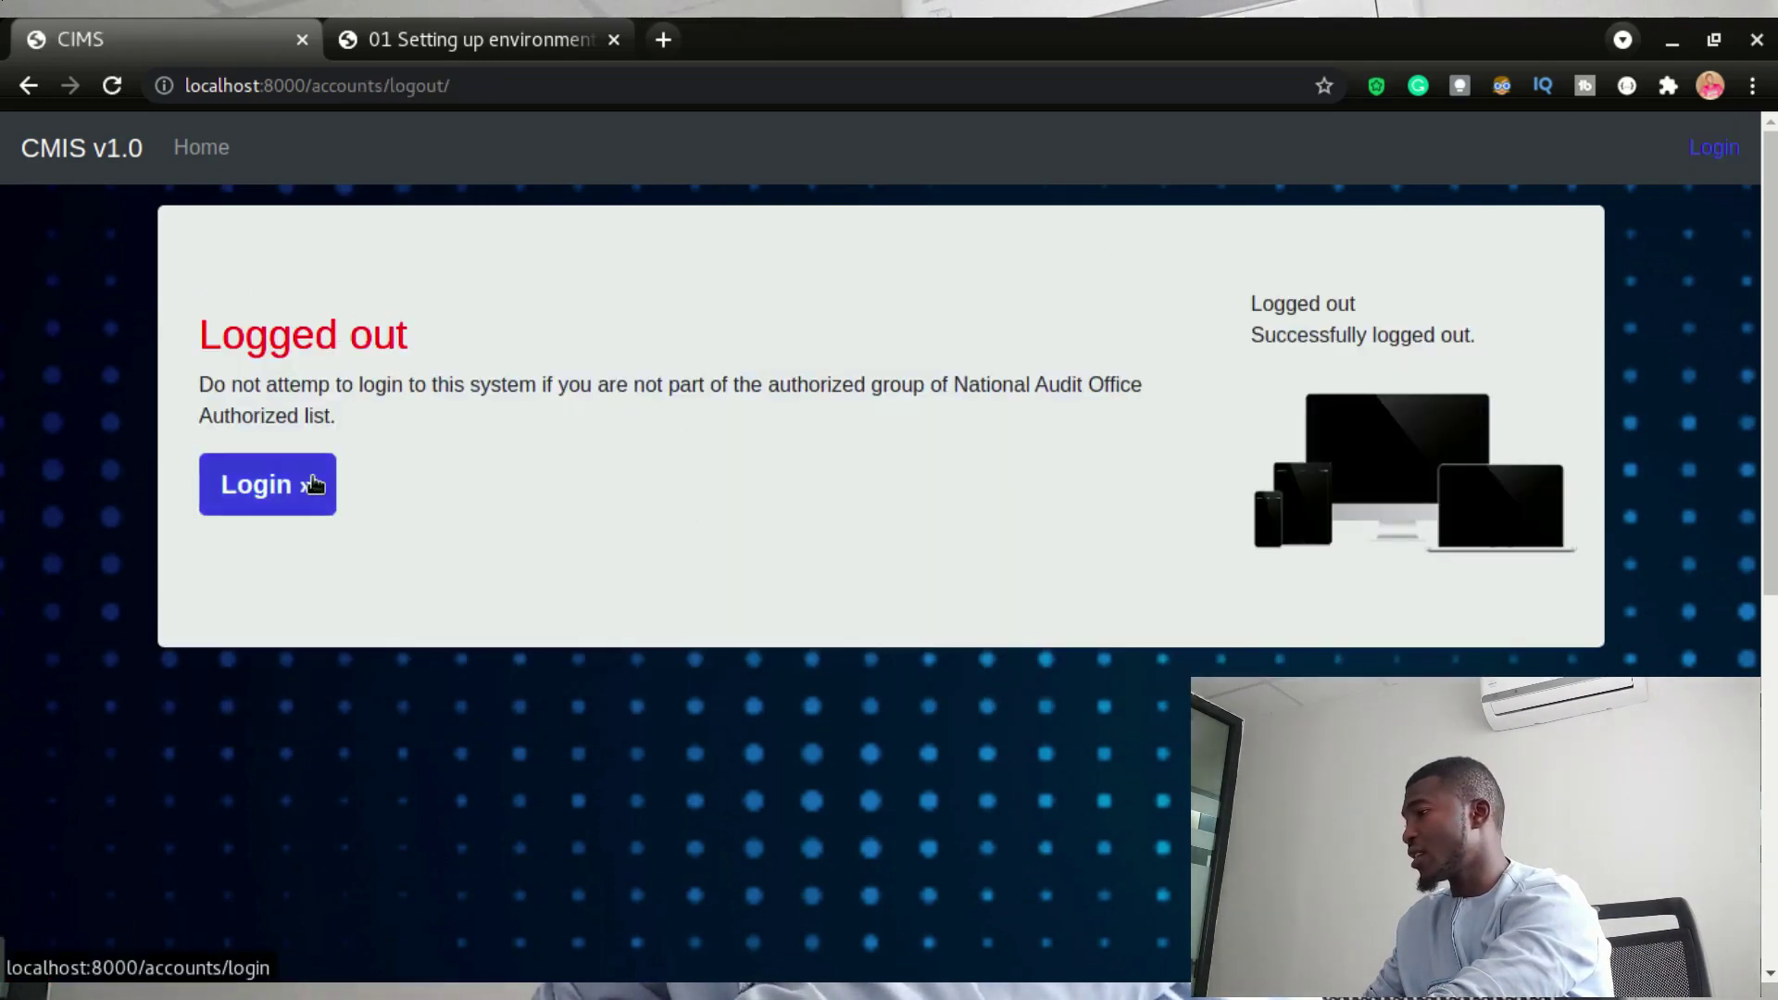
pyautogui.click(305, 484)
pyautogui.write('user2')
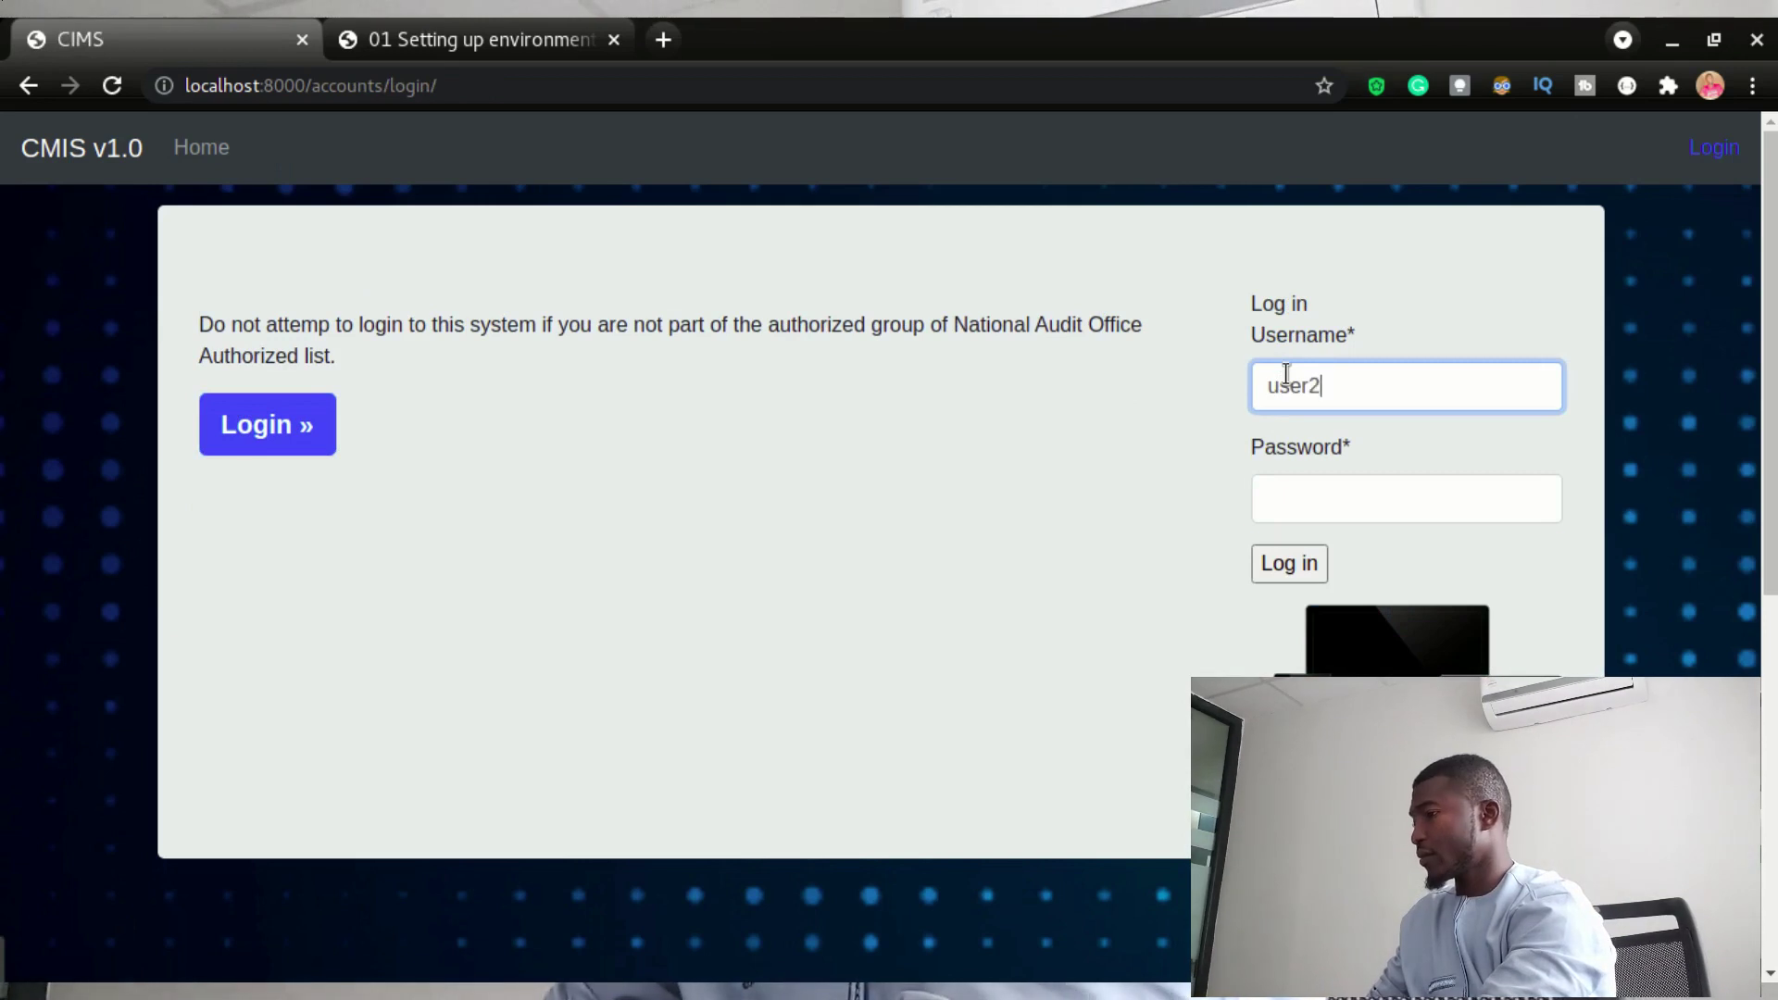
pyautogui.press('Tab')
pyautogui.write('*********')
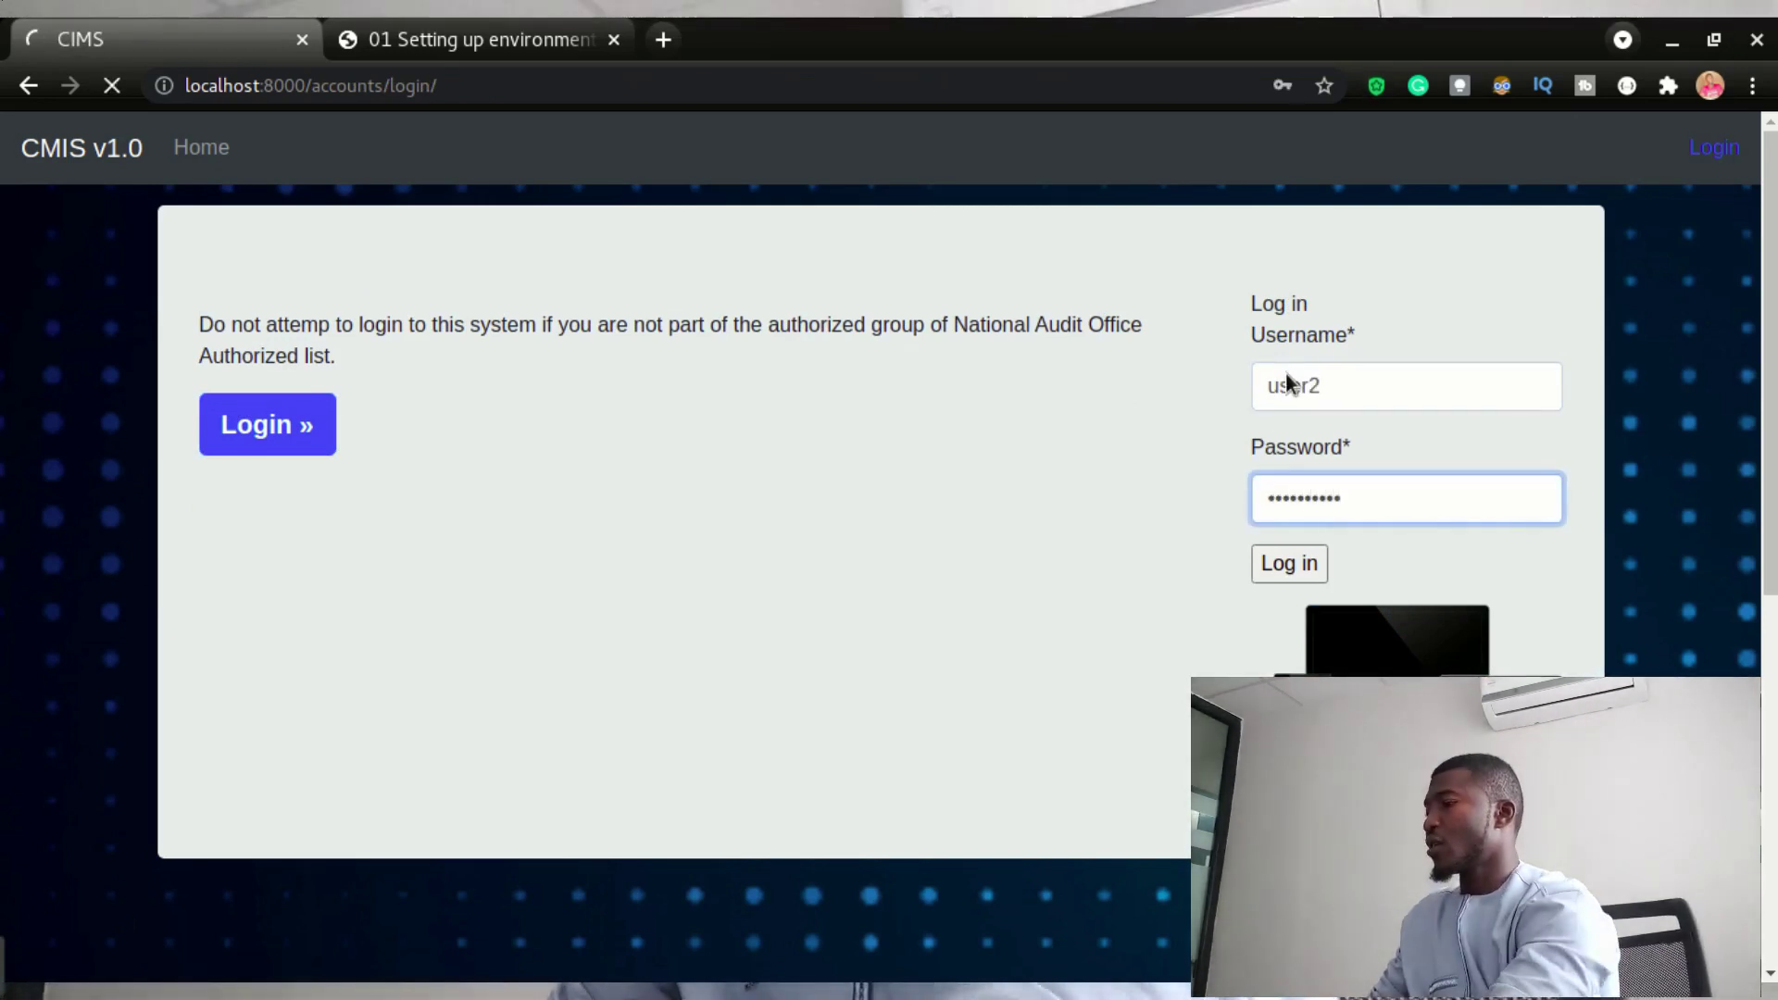
pyautogui.press('Return')
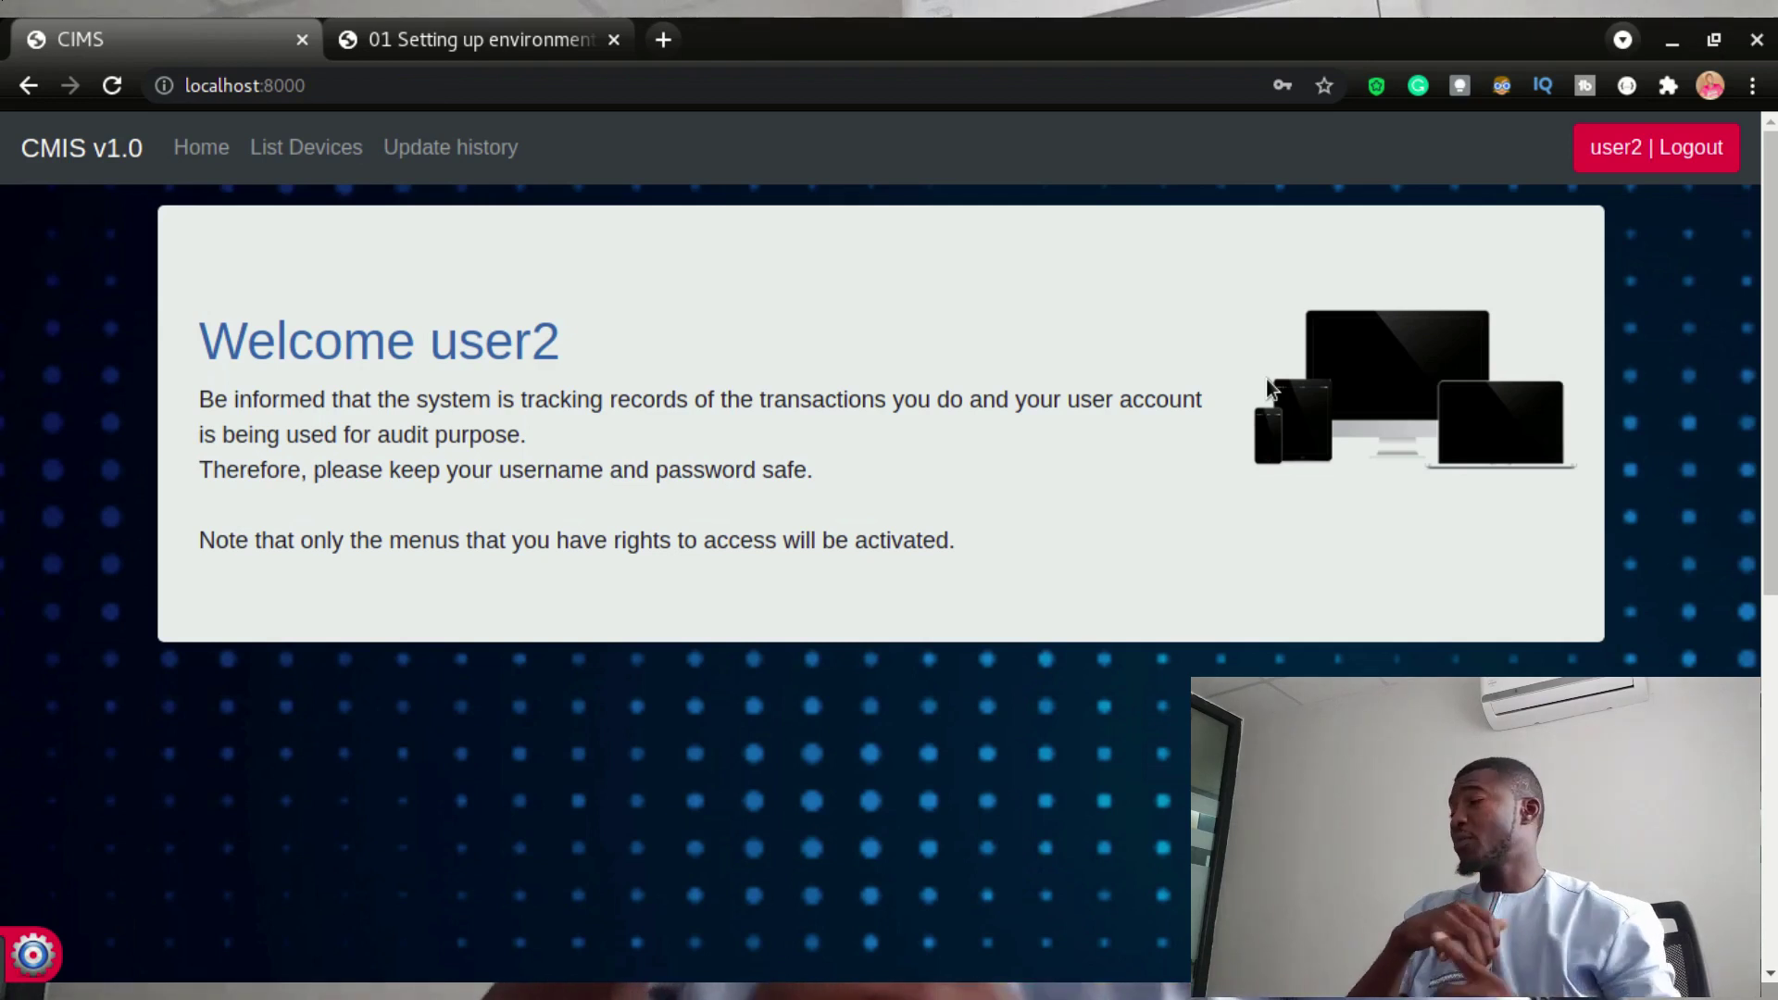
# - Change Arbadjie-PC's MAC address from aa:bb to cc and save the record
pyautogui.click(318, 150)
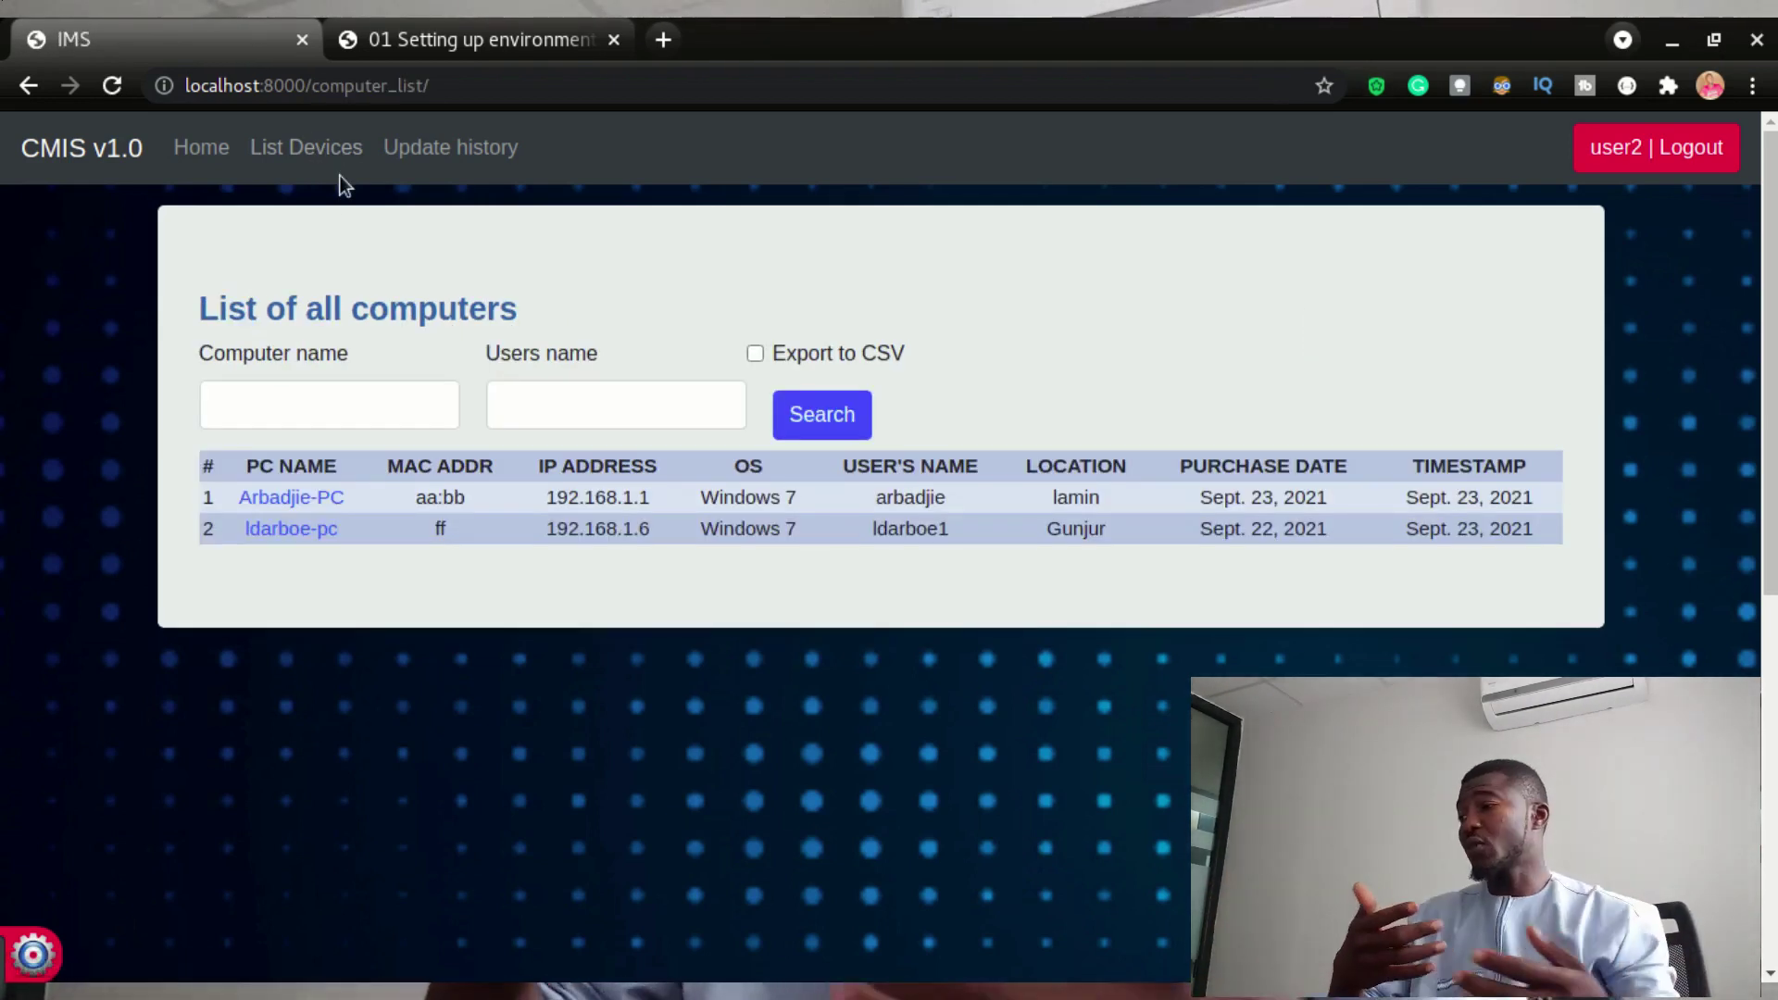
pyautogui.click(278, 497)
pyautogui.scroll(-7, 540, 704)
pyautogui.scroll(4, 541, 695)
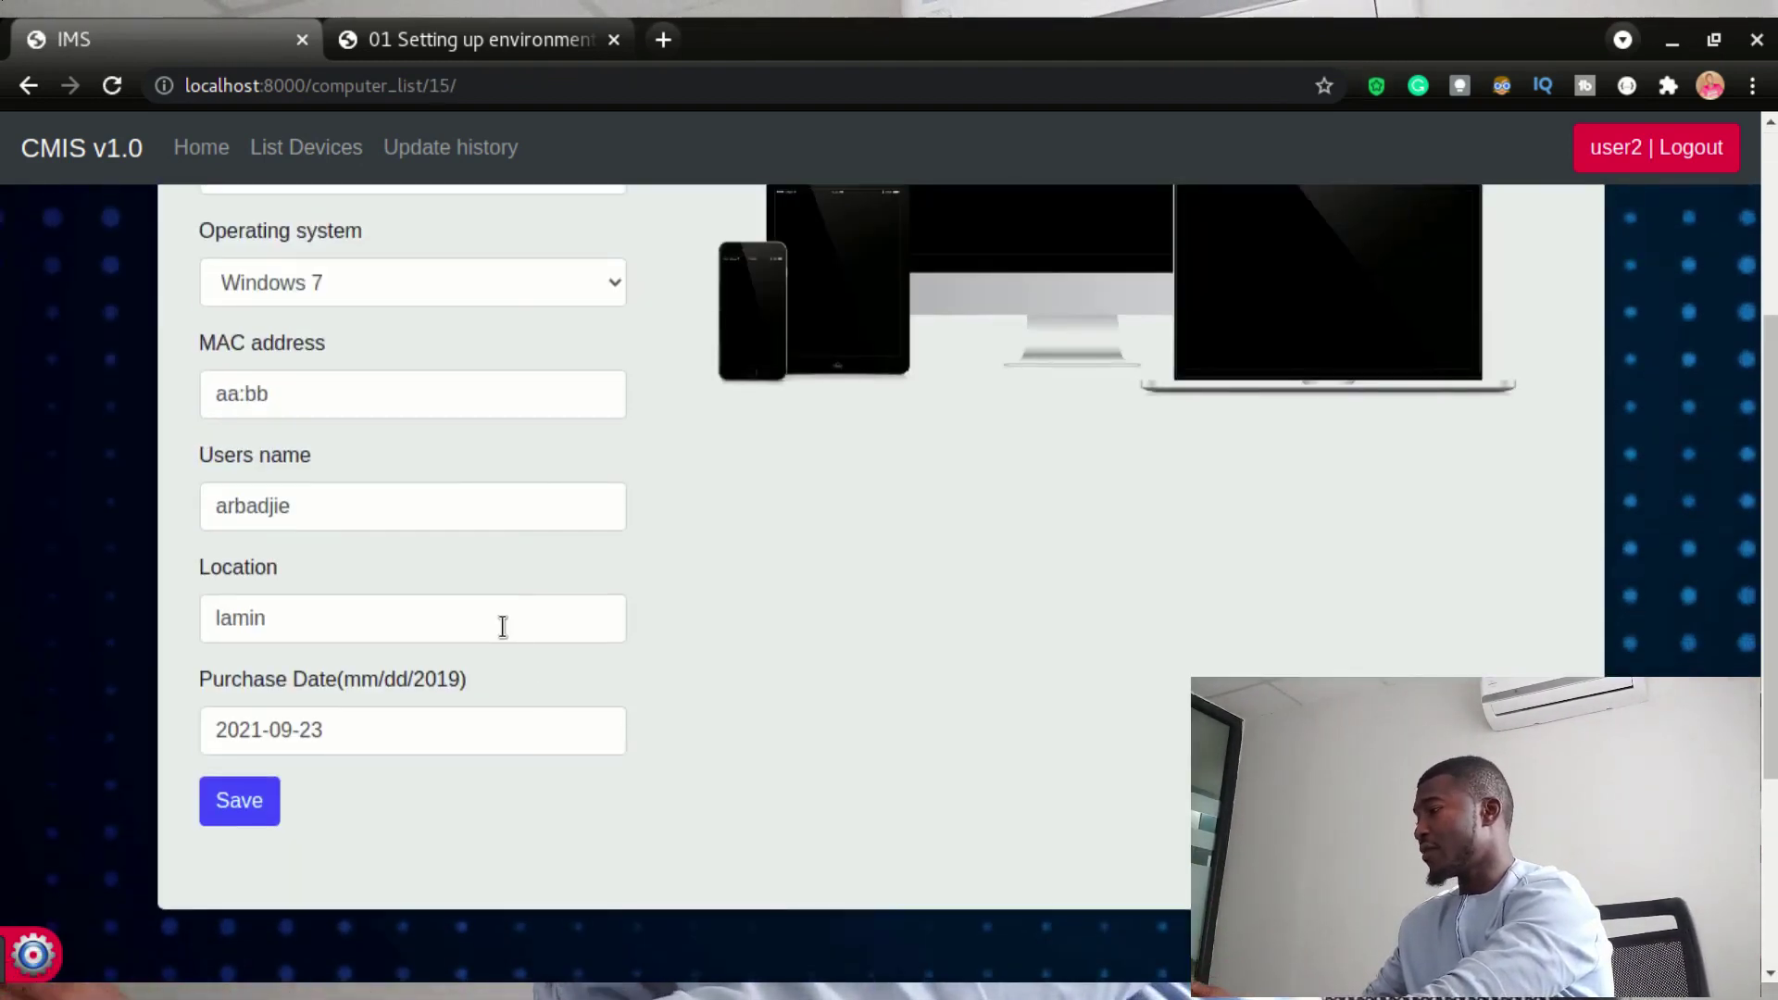
pyautogui.scroll(2, 503, 626)
pyautogui.click(310, 600)
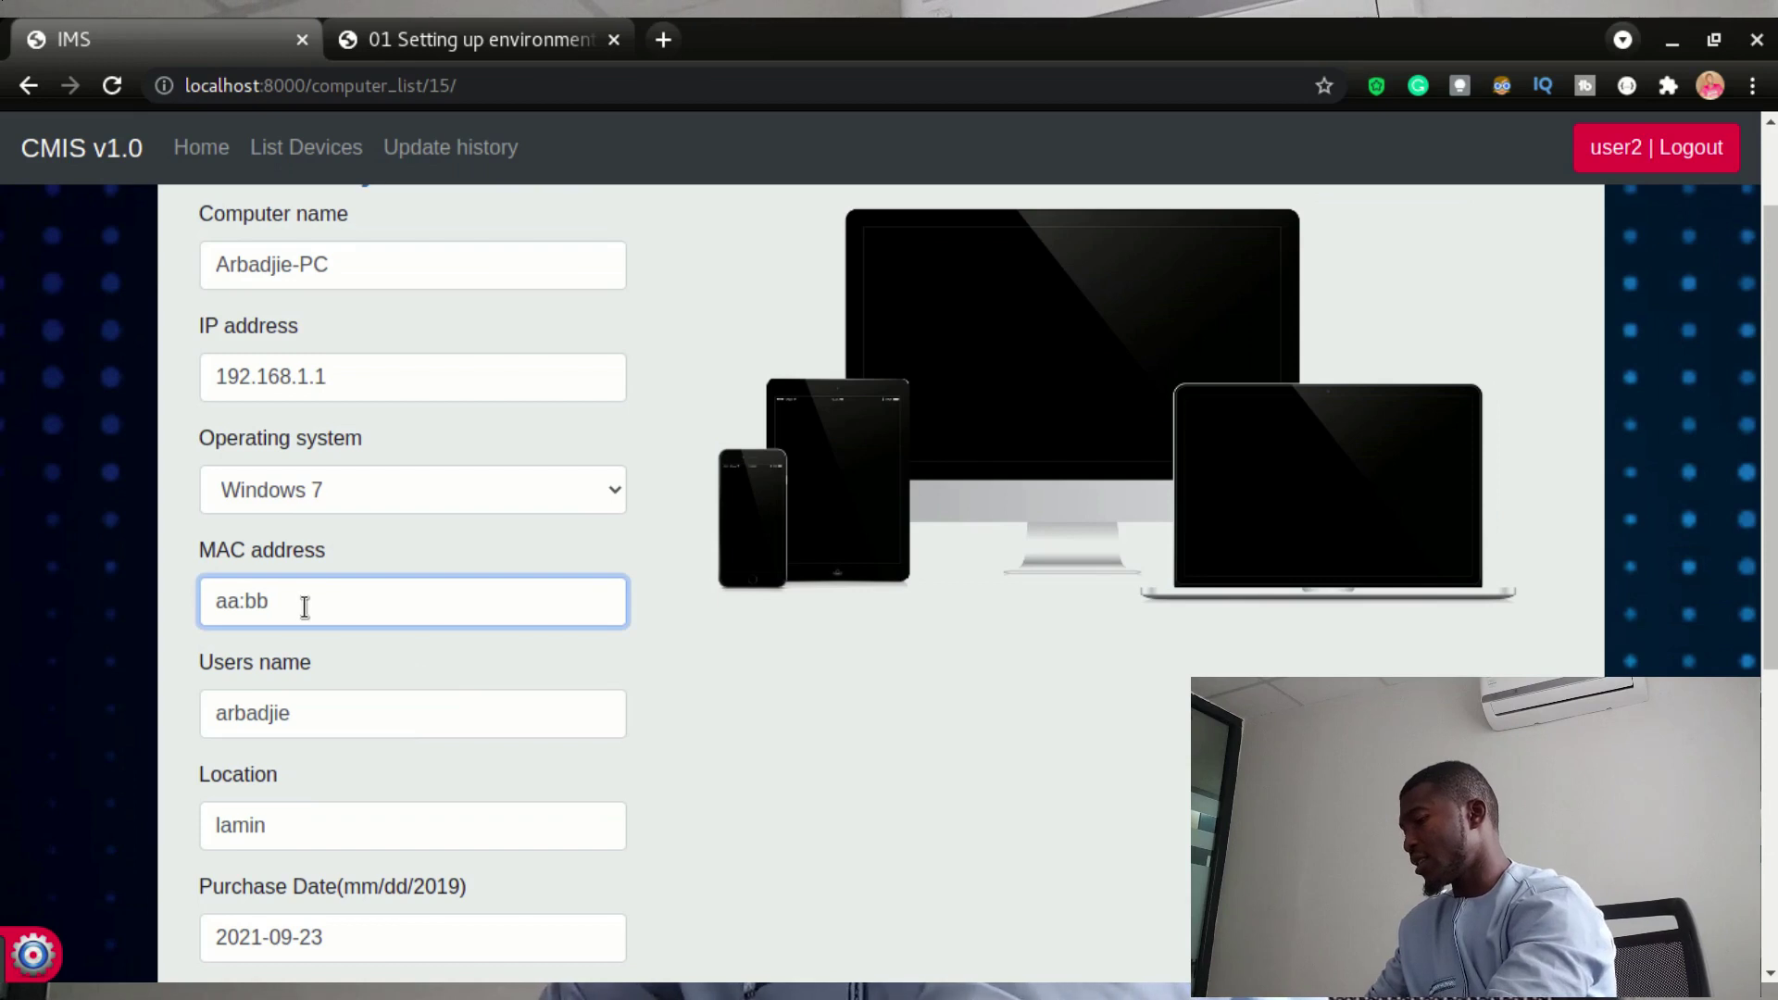
pyautogui.hotkey('ctrl', 'a')
pyautogui.press('BackSpace')
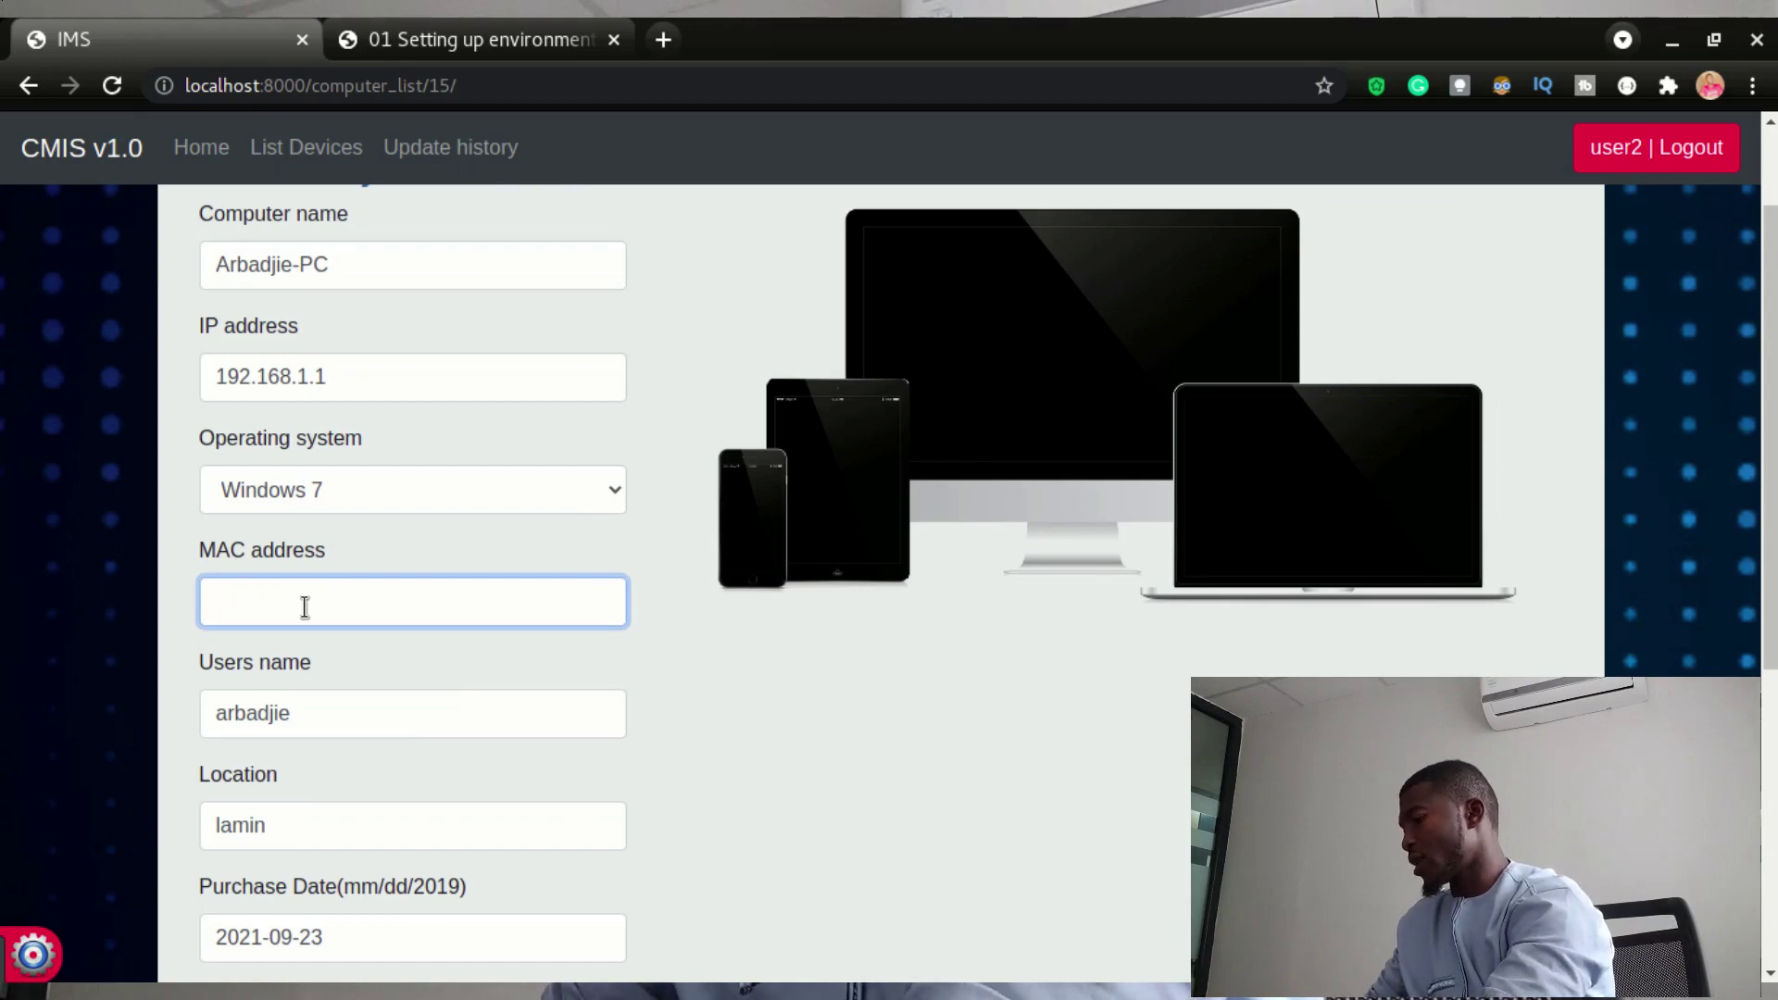
pyautogui.write('cc')
pyautogui.press('Return')
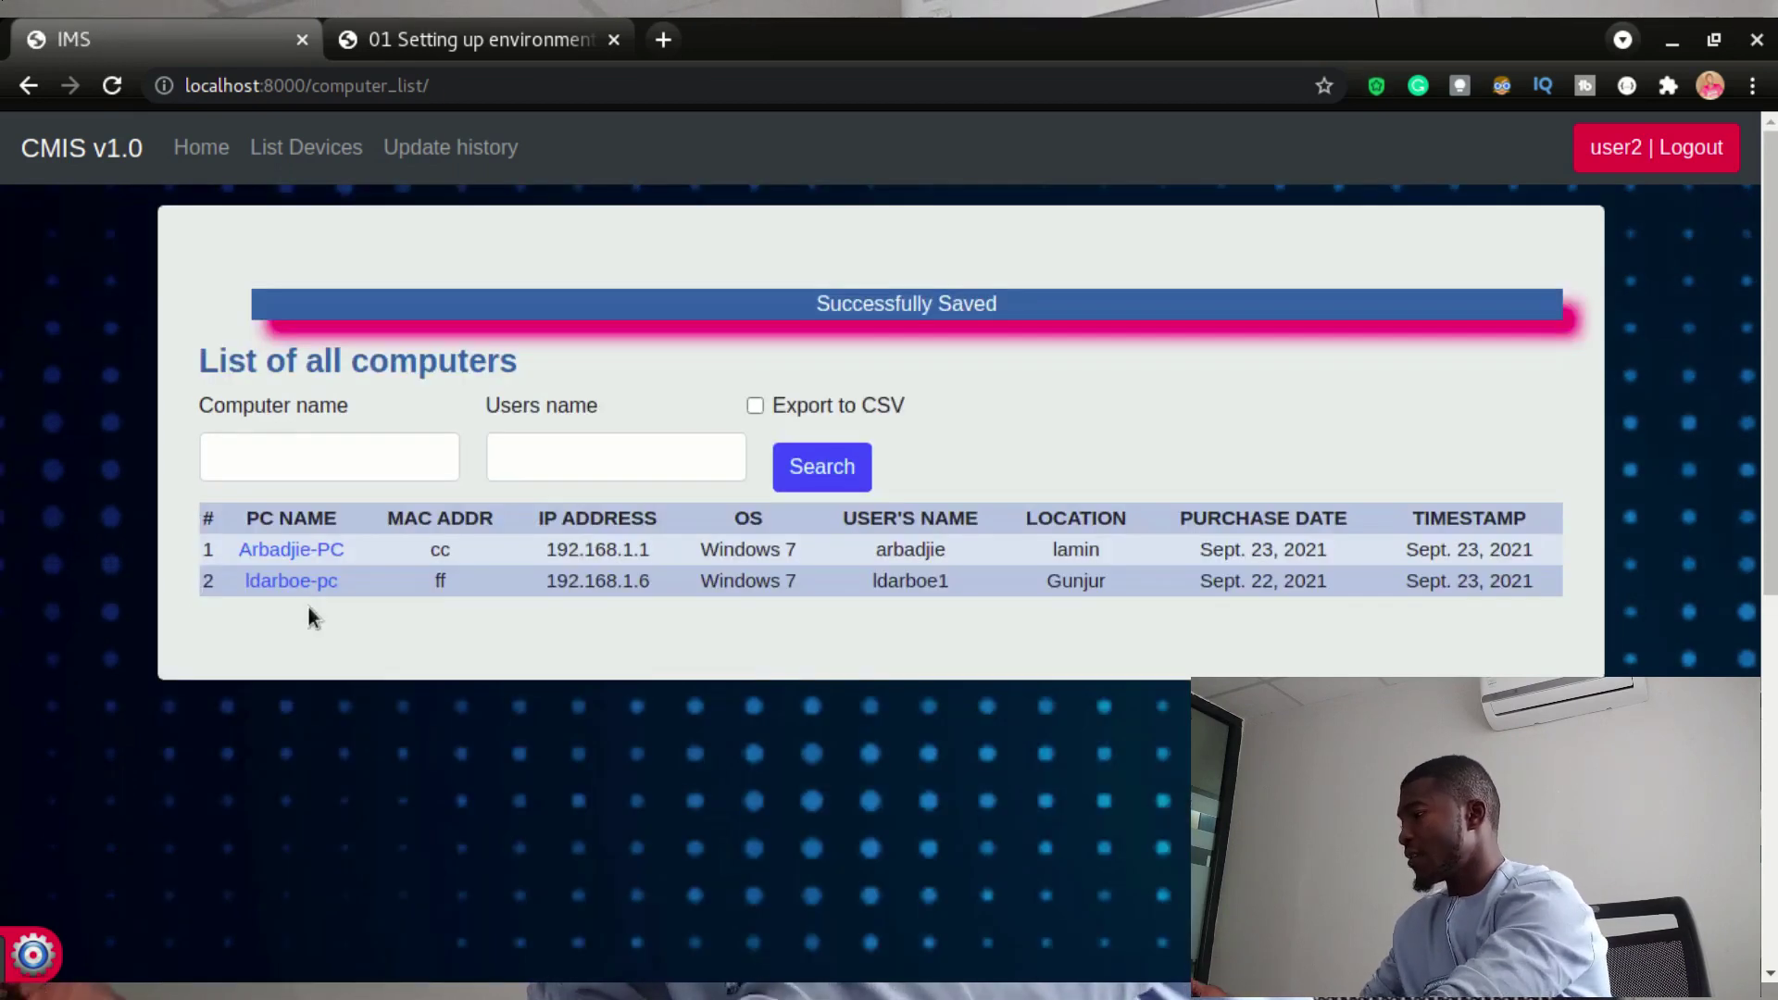
pyautogui.doubleClick(431, 549)
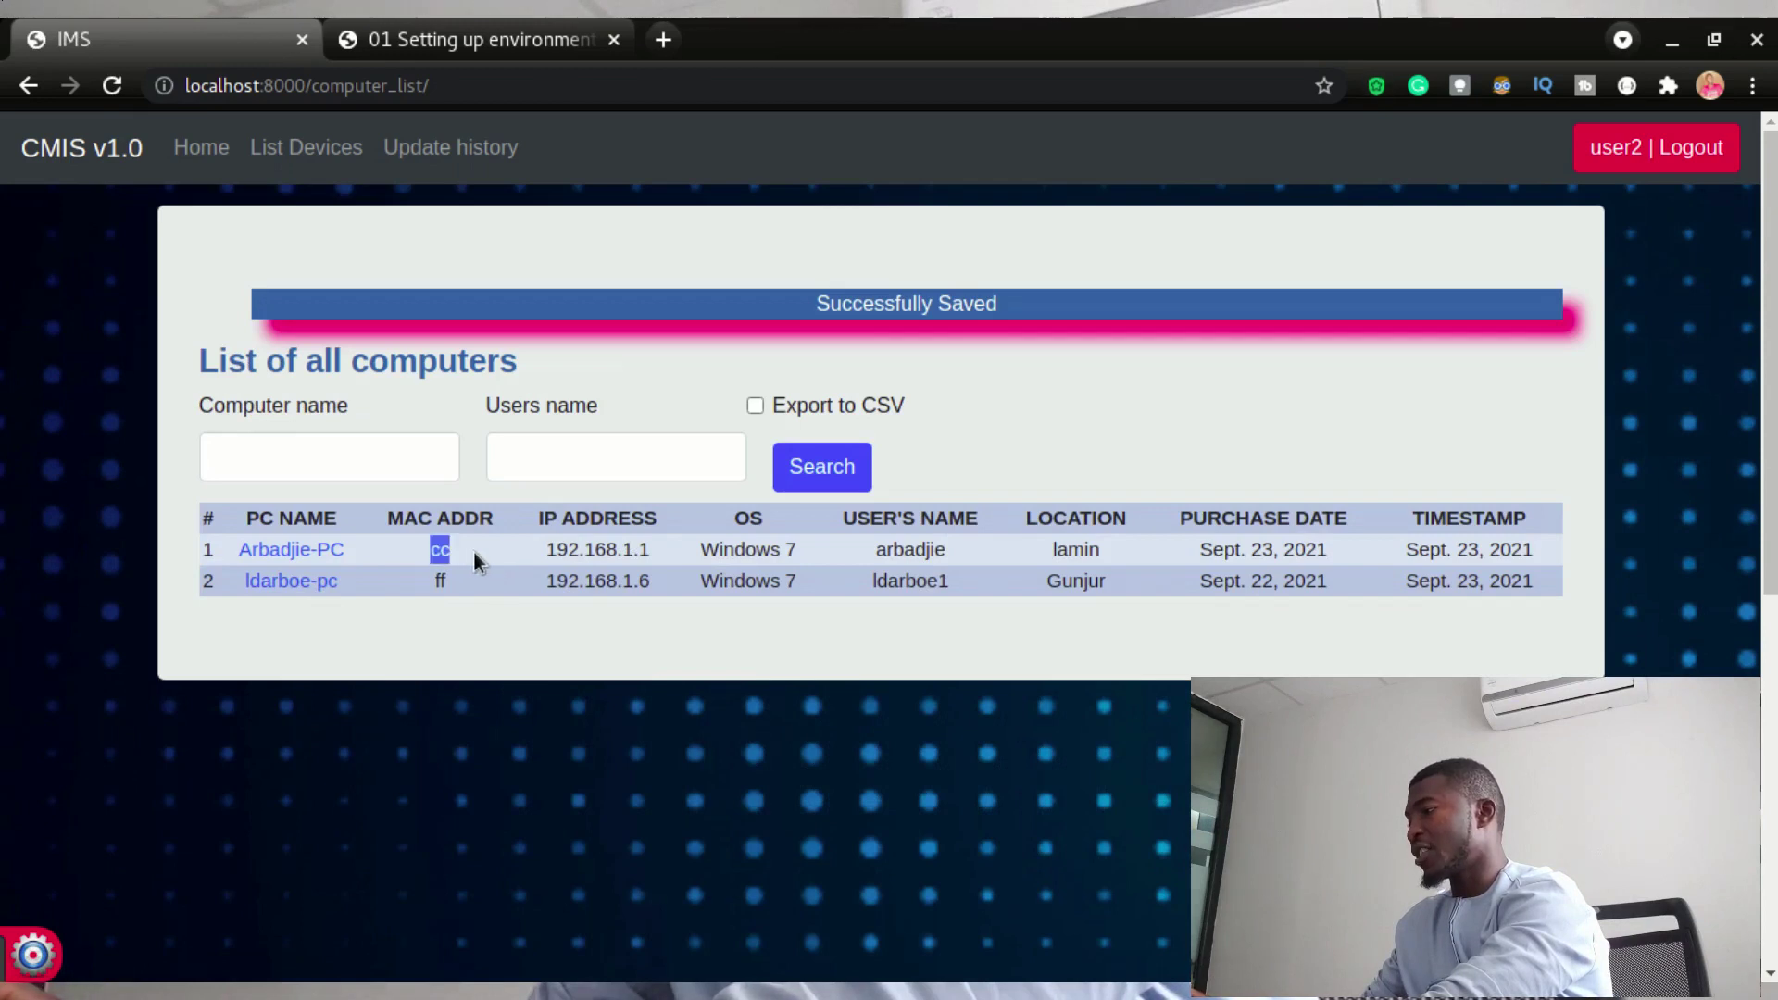
pyautogui.moveTo(474, 550); pyautogui.dragTo(548, 651)
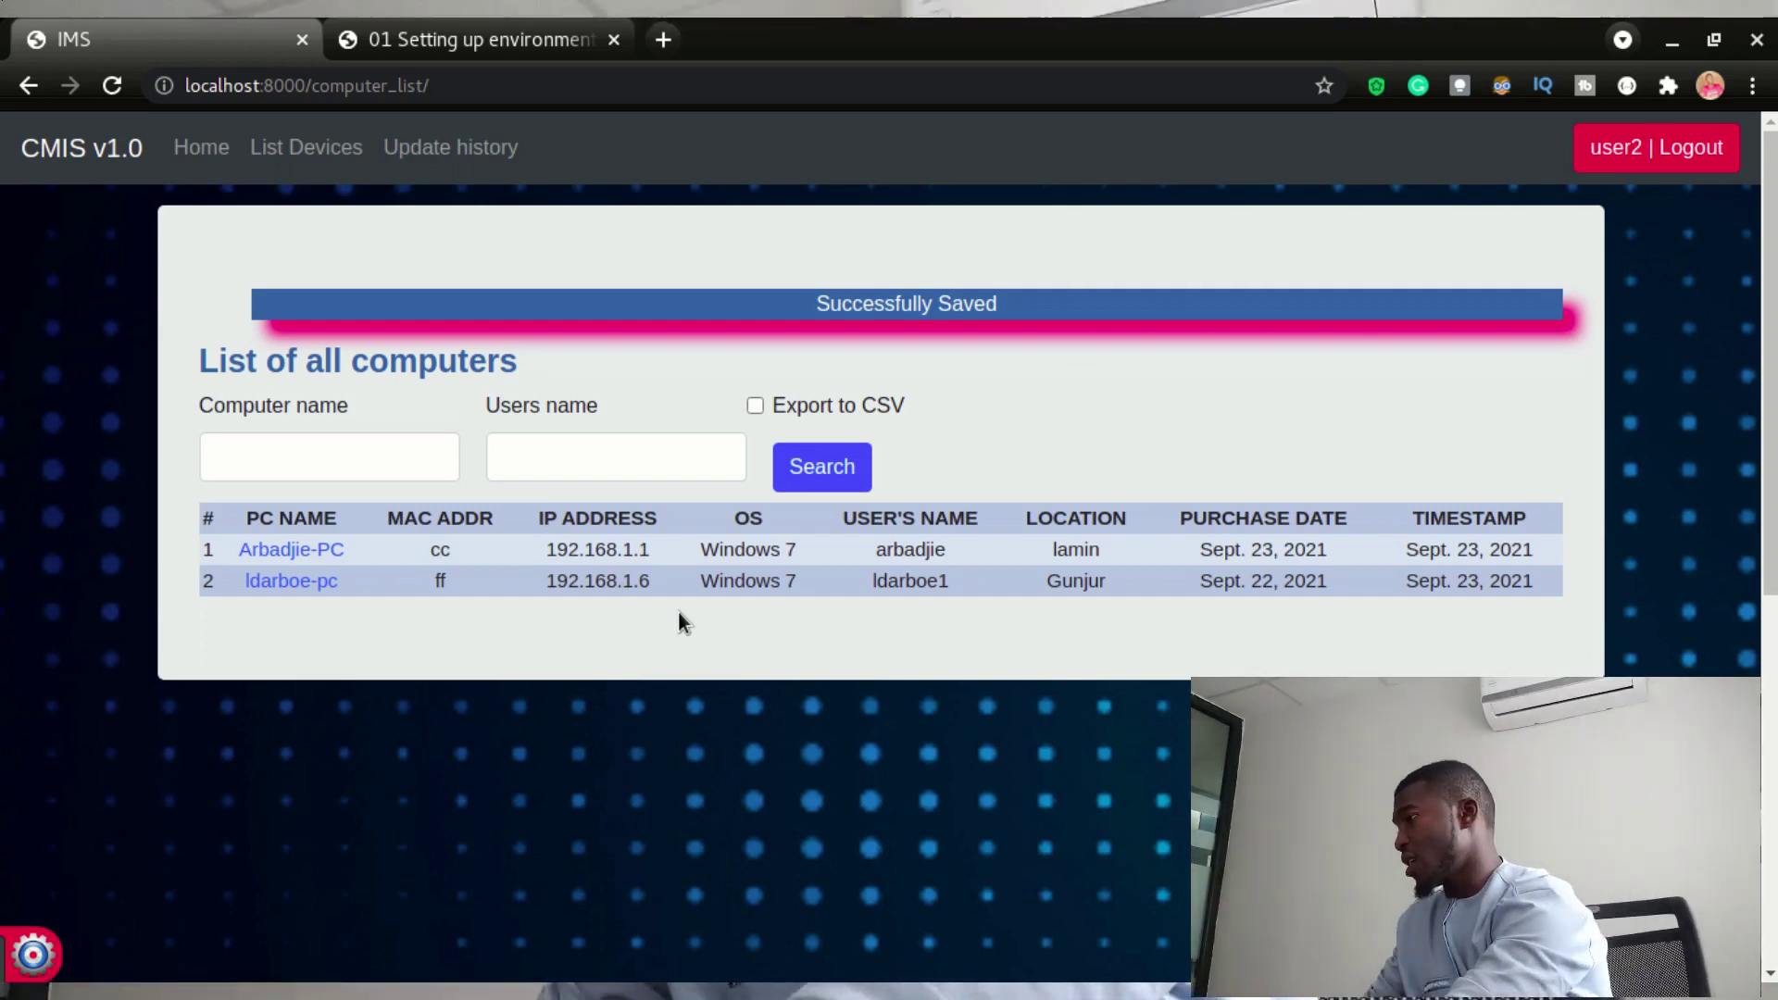
# - Check the update history's new row 10 for MAC cc, then go back to the computer list
pyautogui.click(447, 169)
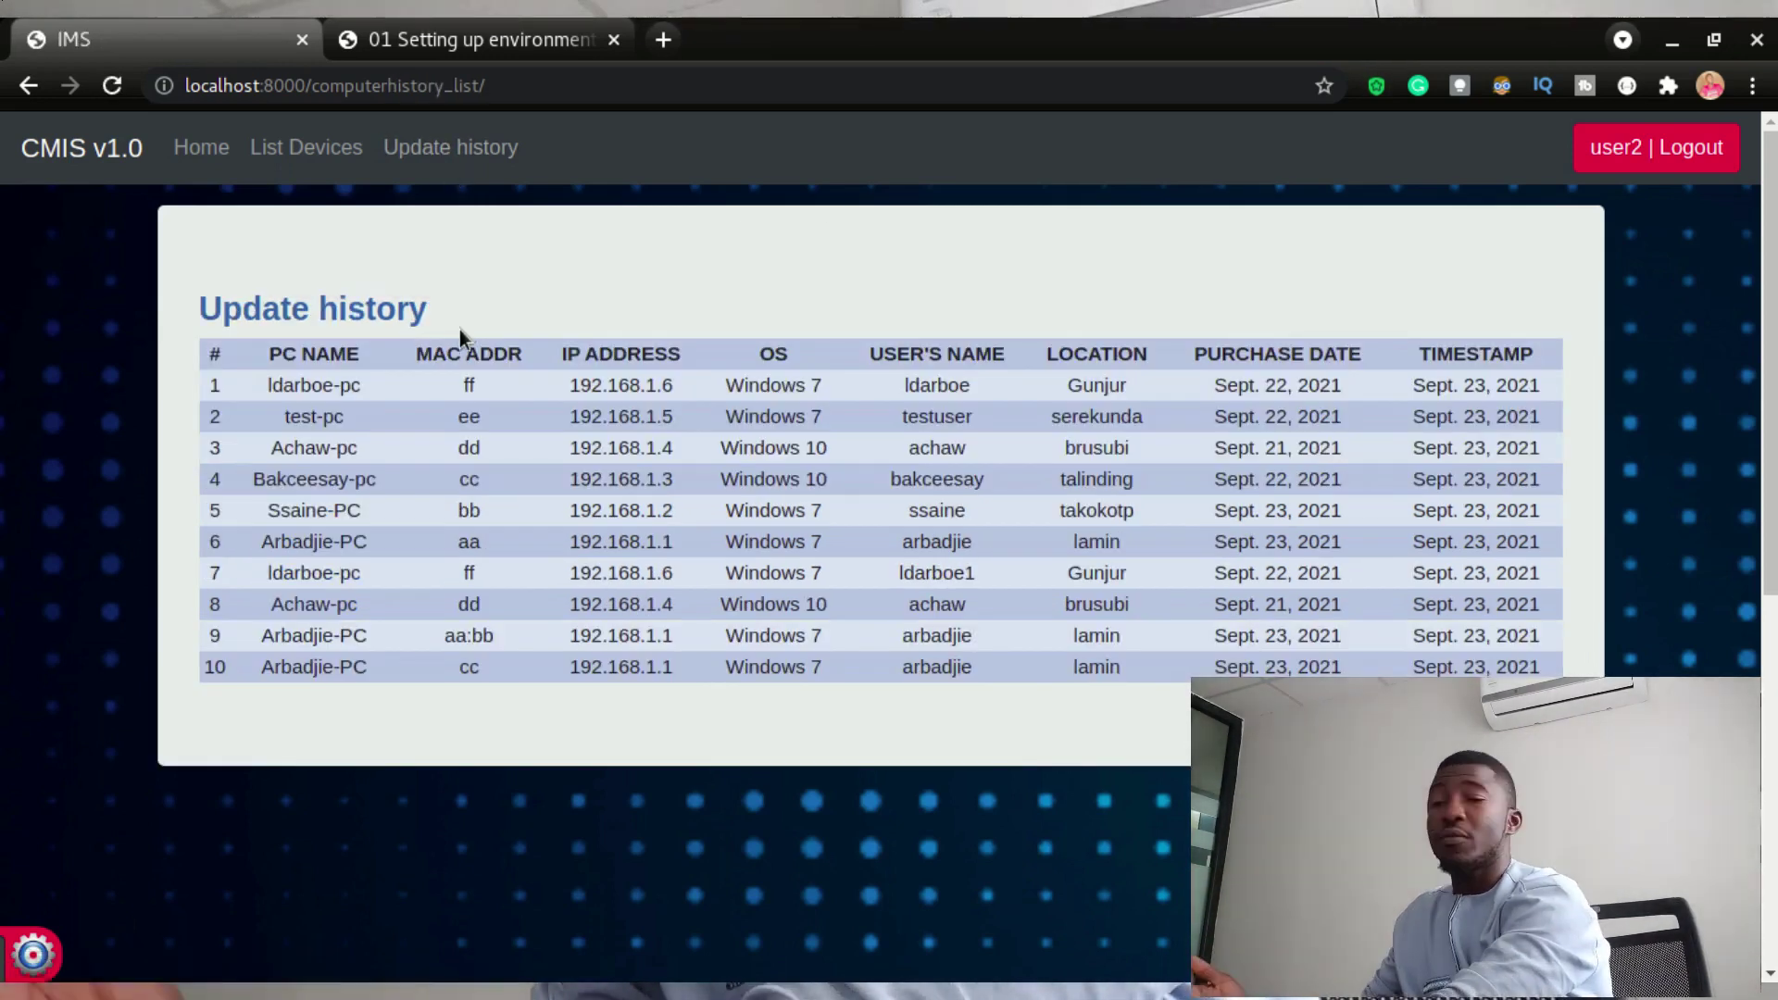
pyautogui.click(299, 144)
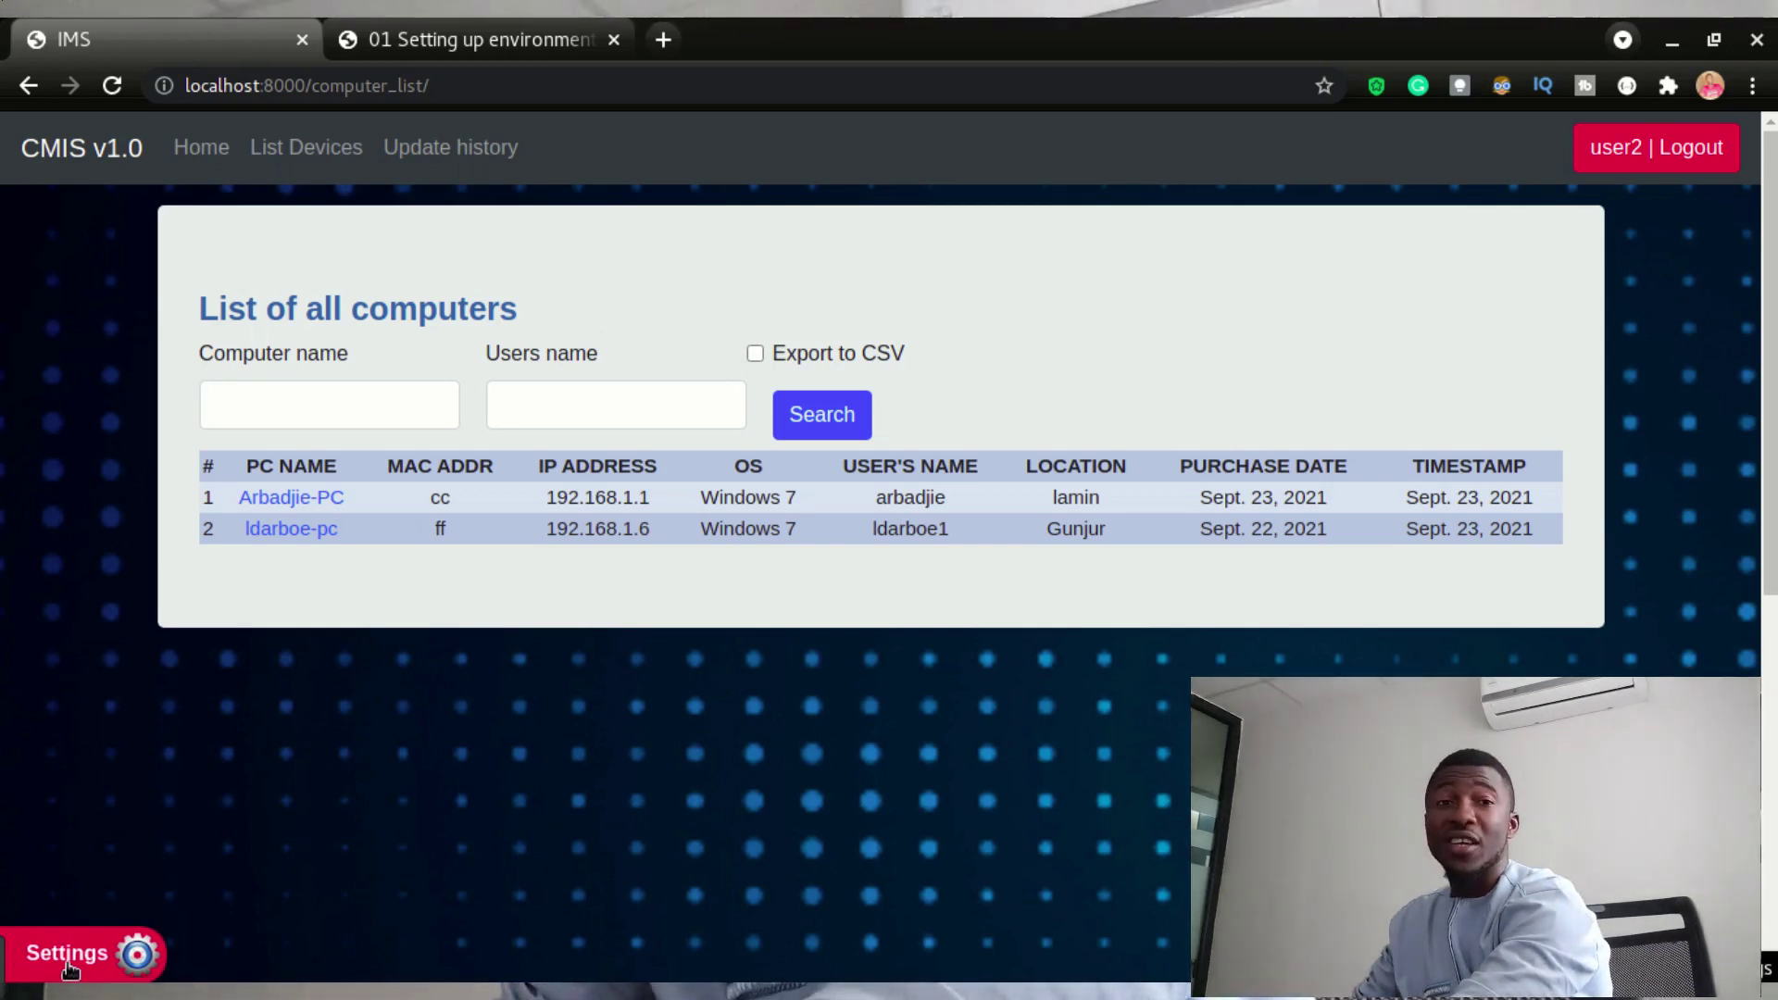
# - Open the Settings page showing the empty Add operating system form
pyautogui.click(68, 963)
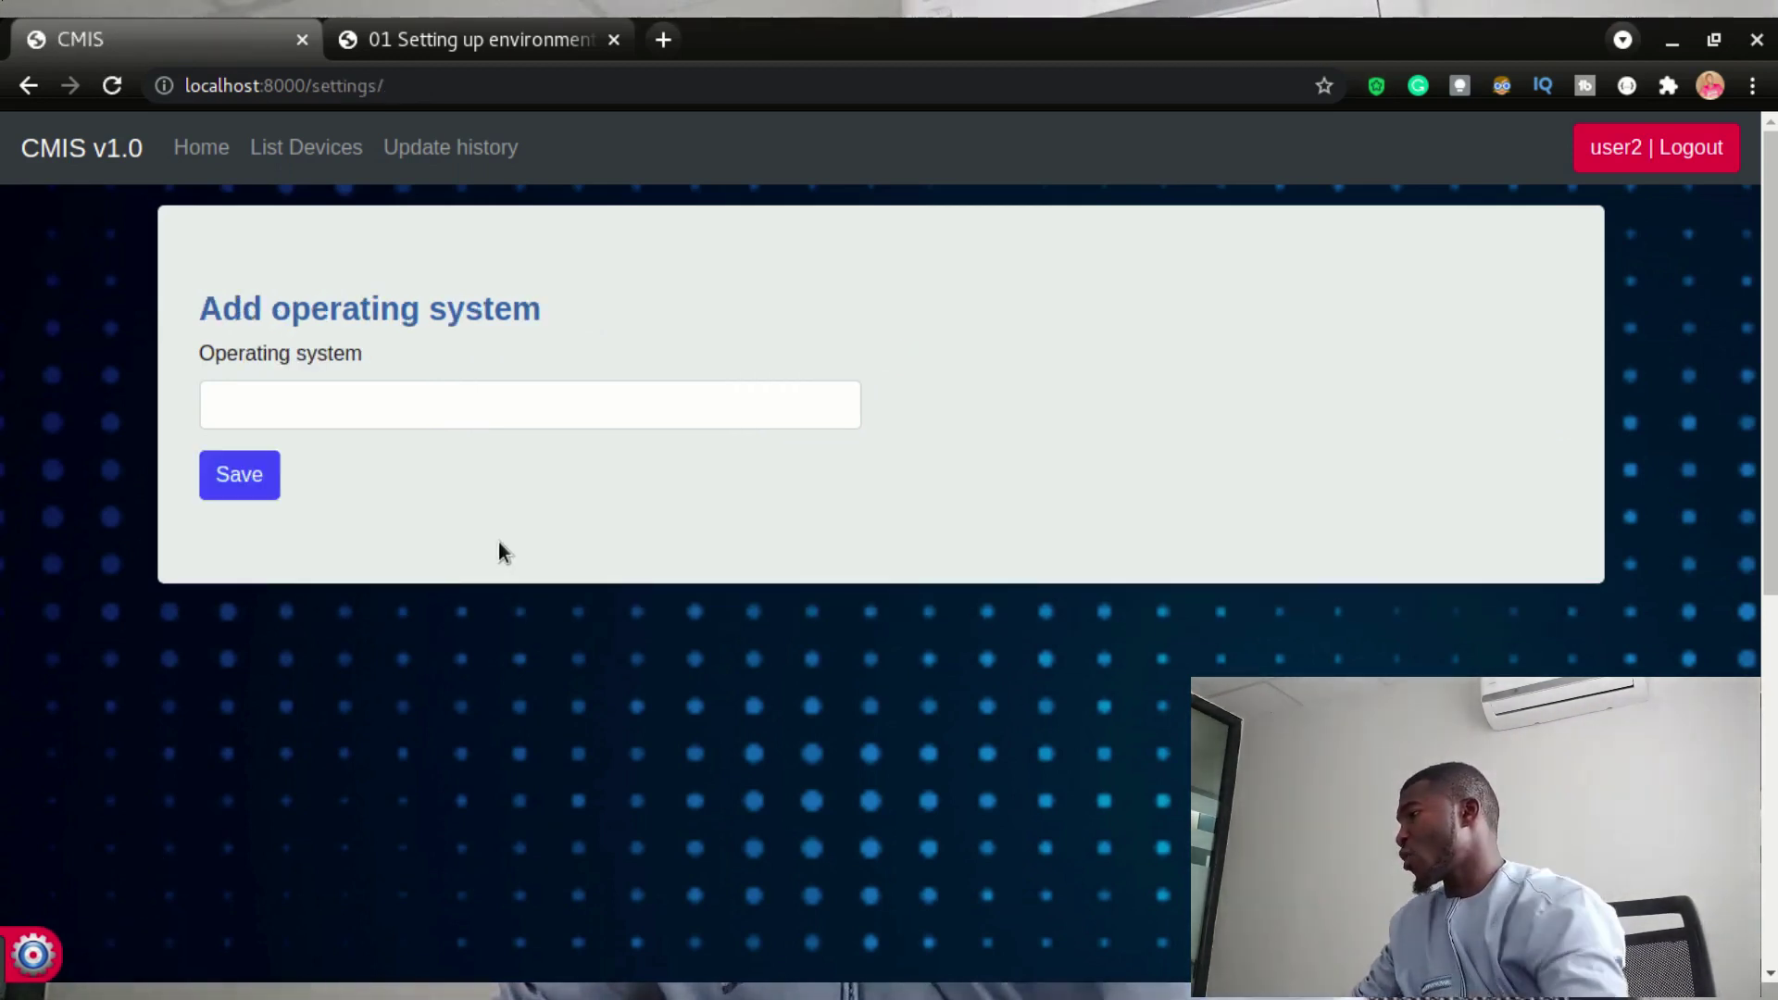